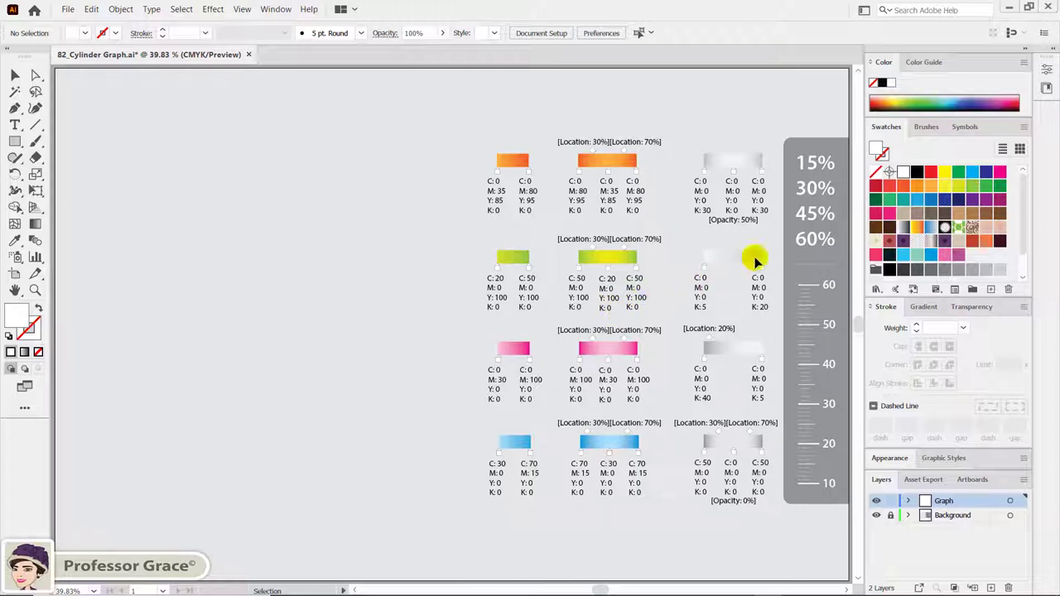
Check the percentage labels and the 60–10 scale group, then make Graph the active layer.
left_click(817, 238)
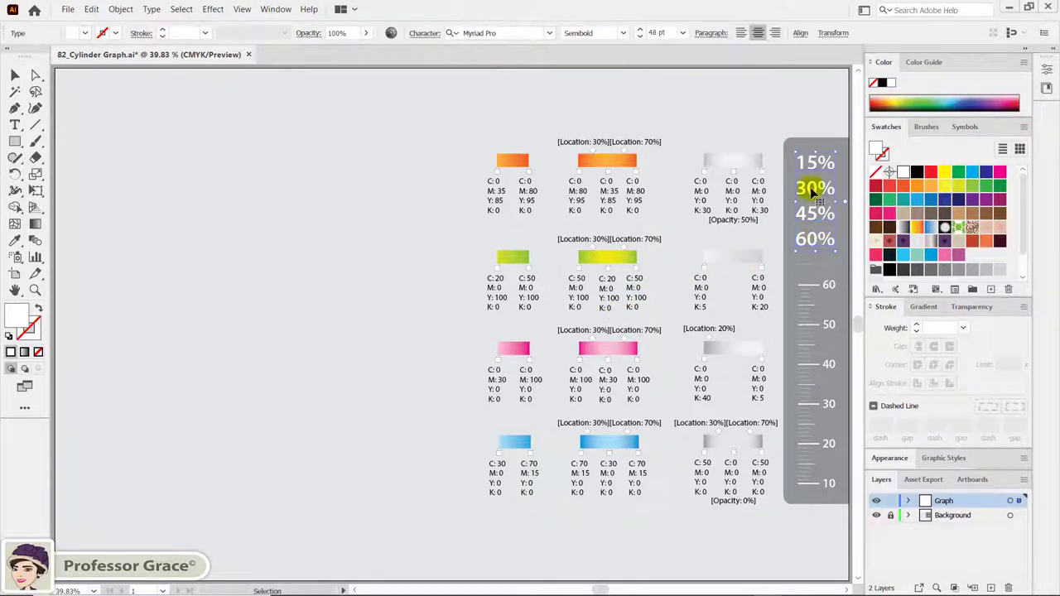
left_click(818, 361)
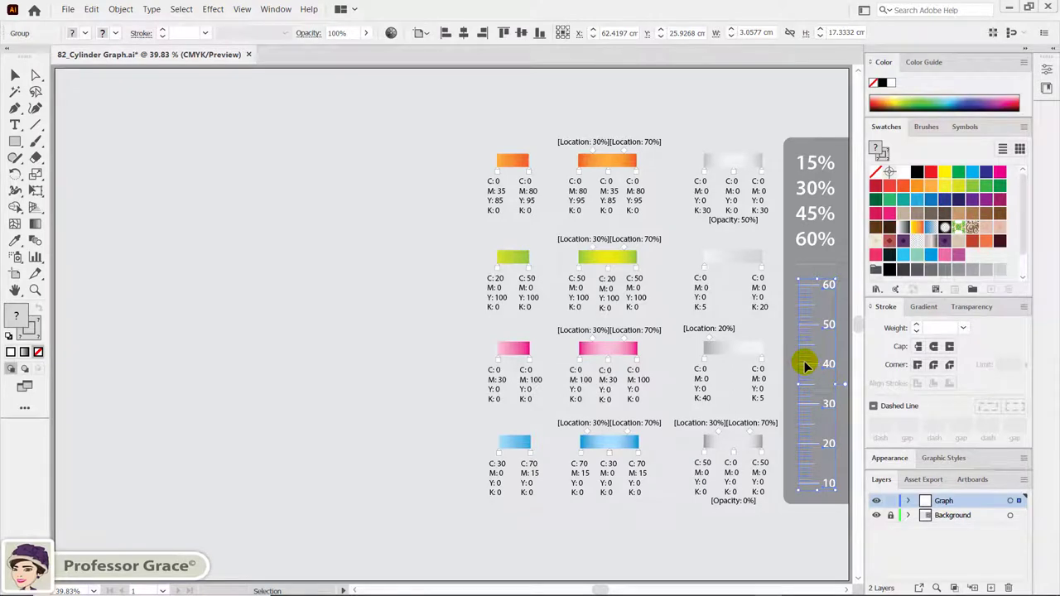
left_click(465, 353)
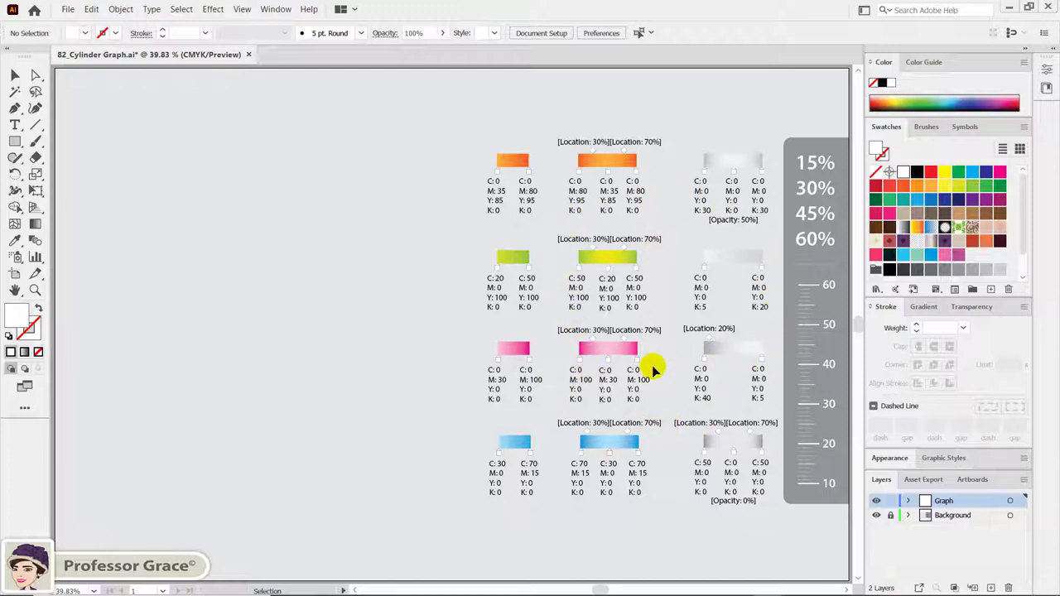
left_click(958, 517)
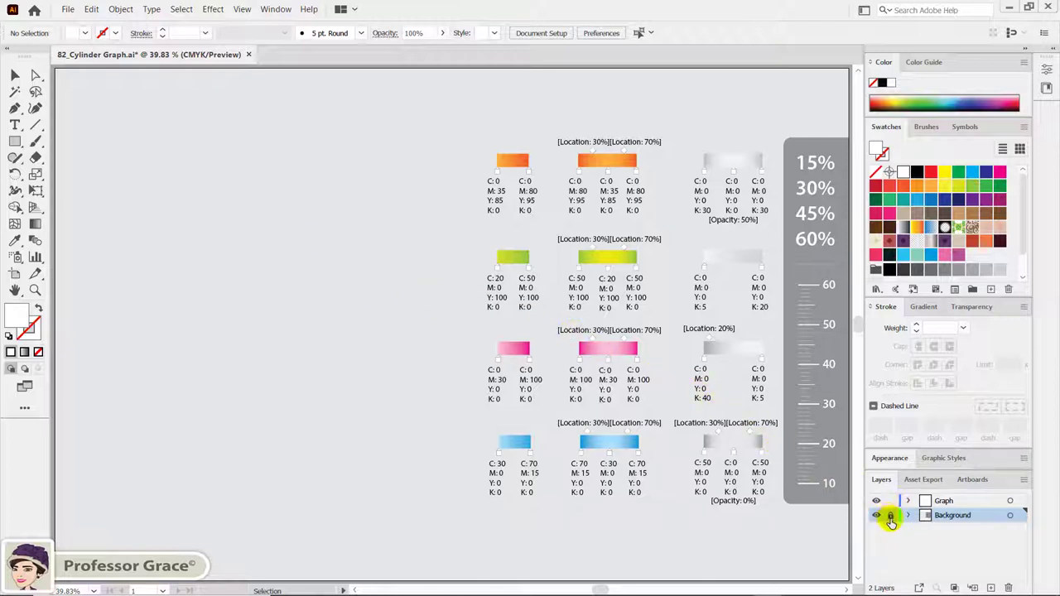
left_click(960, 502)
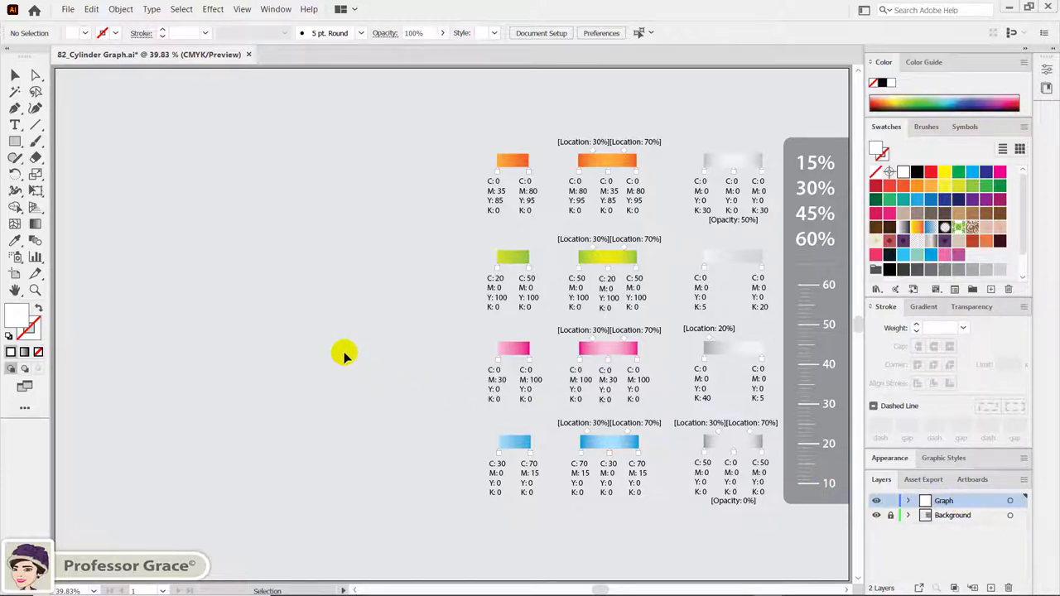
Show the document grid and pan right to see it beside the artboard.
left_click(244, 10)
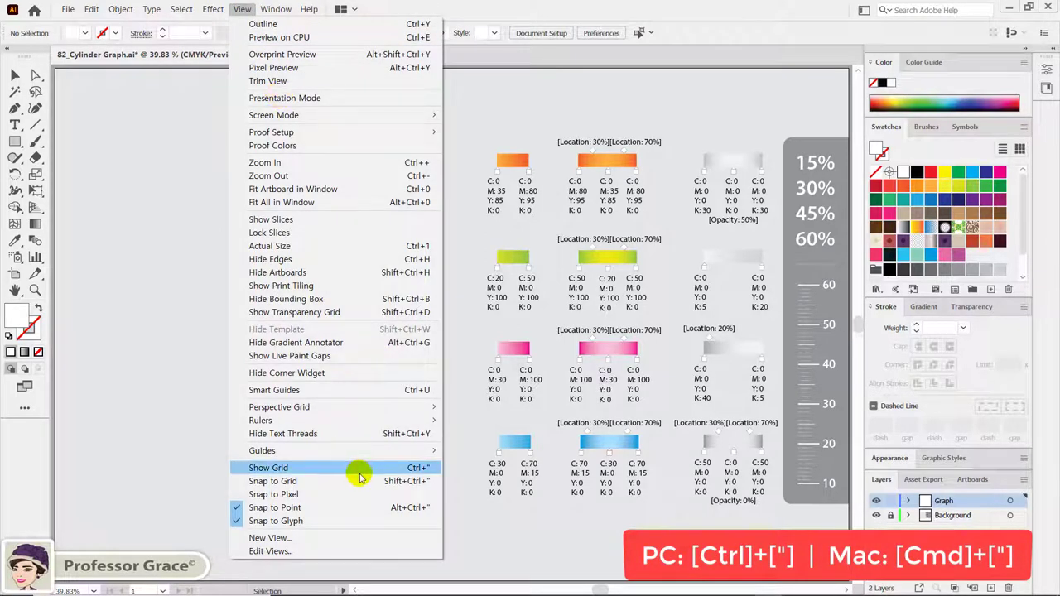
left_click(424, 468)
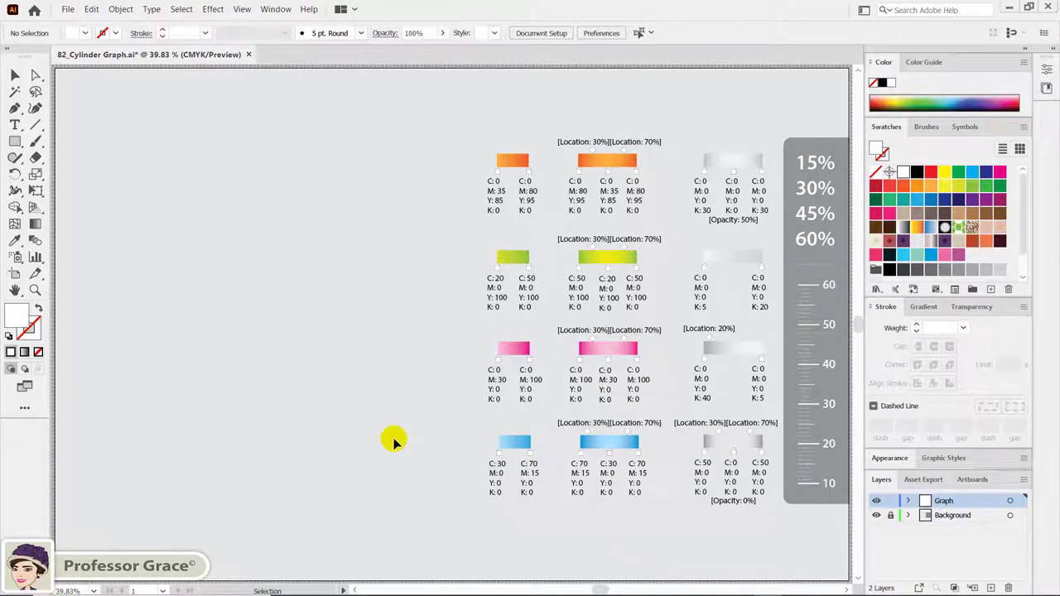
key("space")
left_click_drag(366, 429, 471, 429)
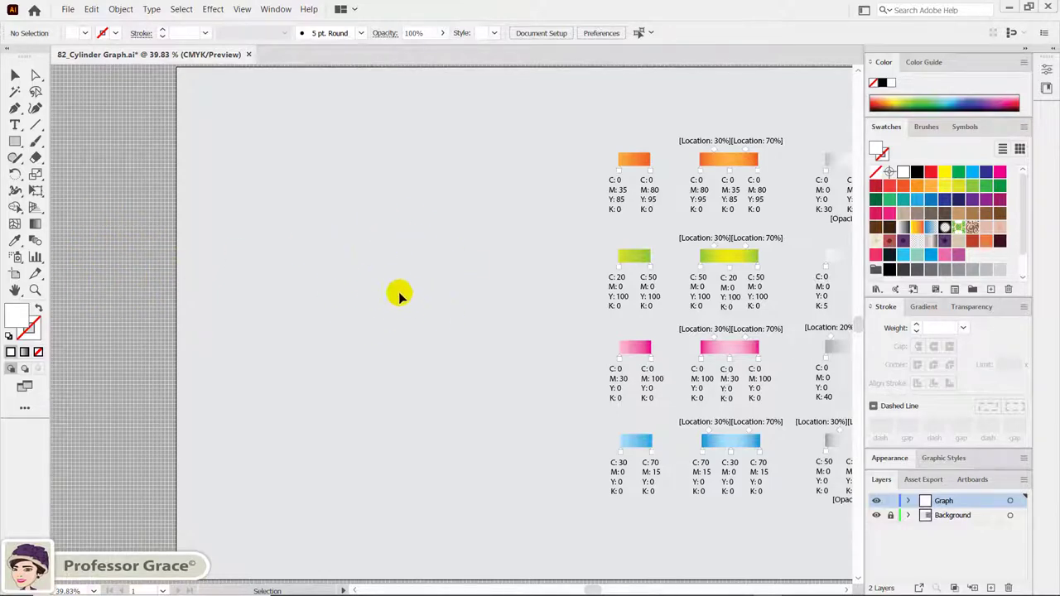
scroll(391, 282, "right", 3)
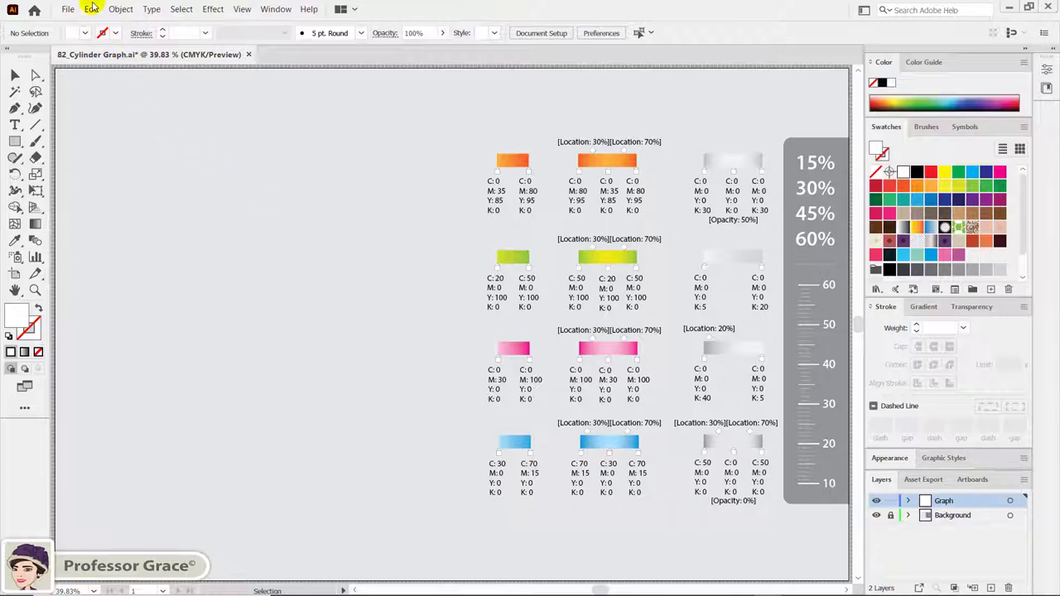
Turn off Grids In Back in Guides & Grid preferences so the grid draws over the artwork.
left_click(91, 9)
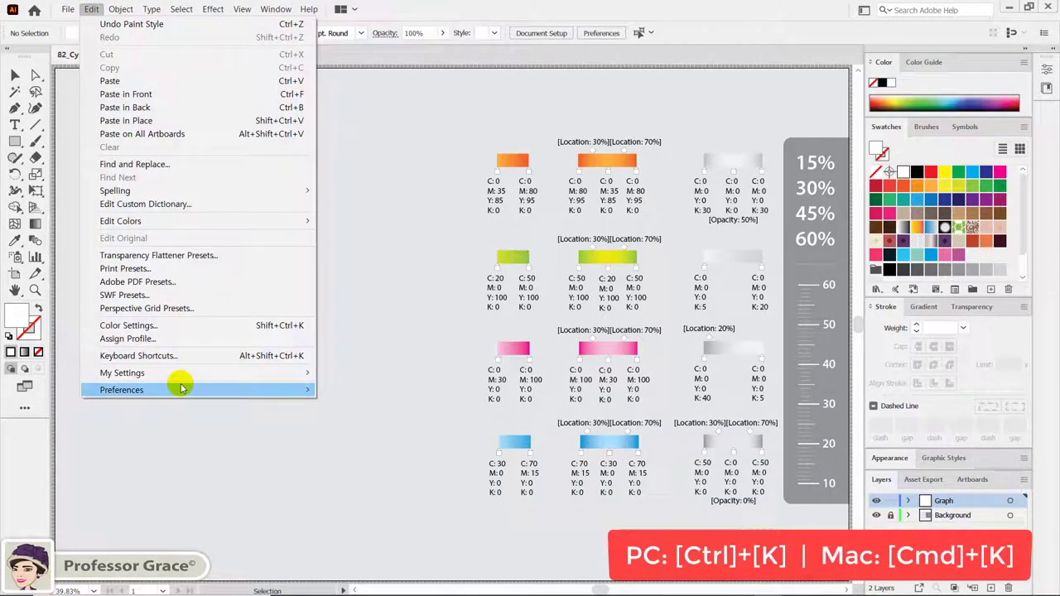
mouse_move(201, 388)
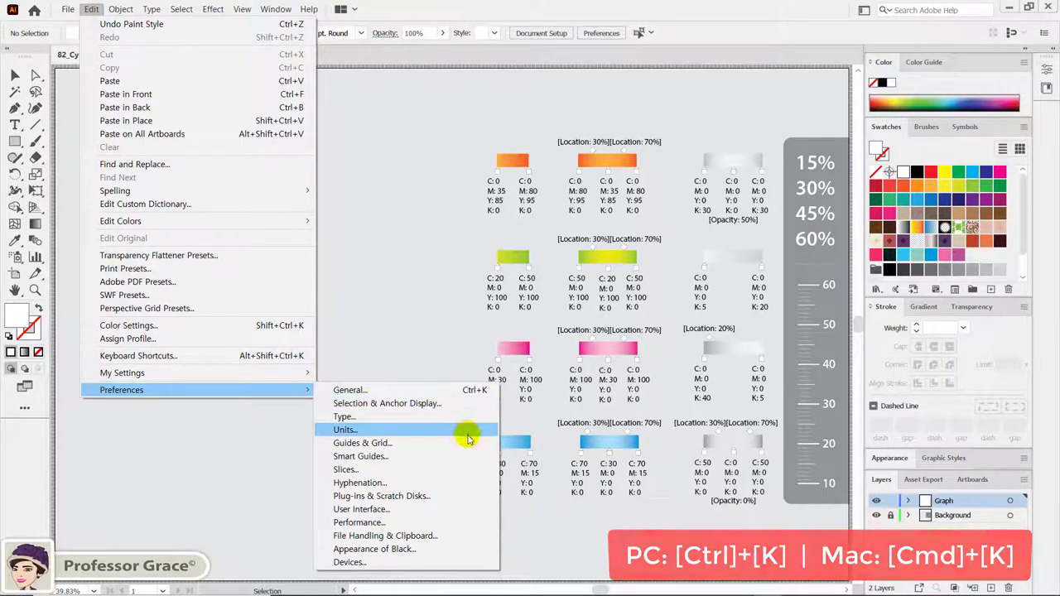
key("Escape")
key("Escape")
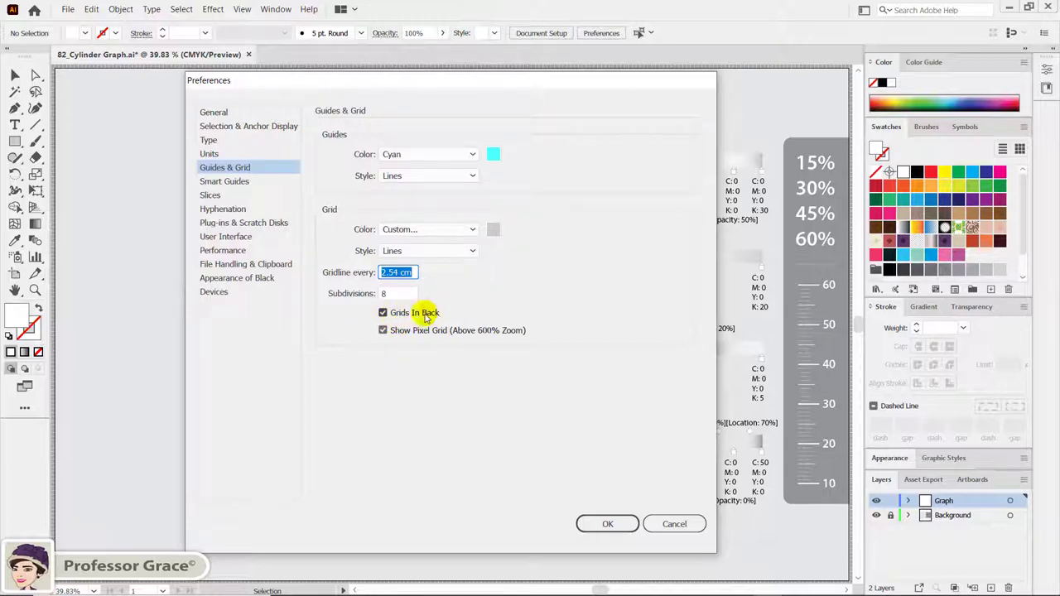
left_click(383, 313)
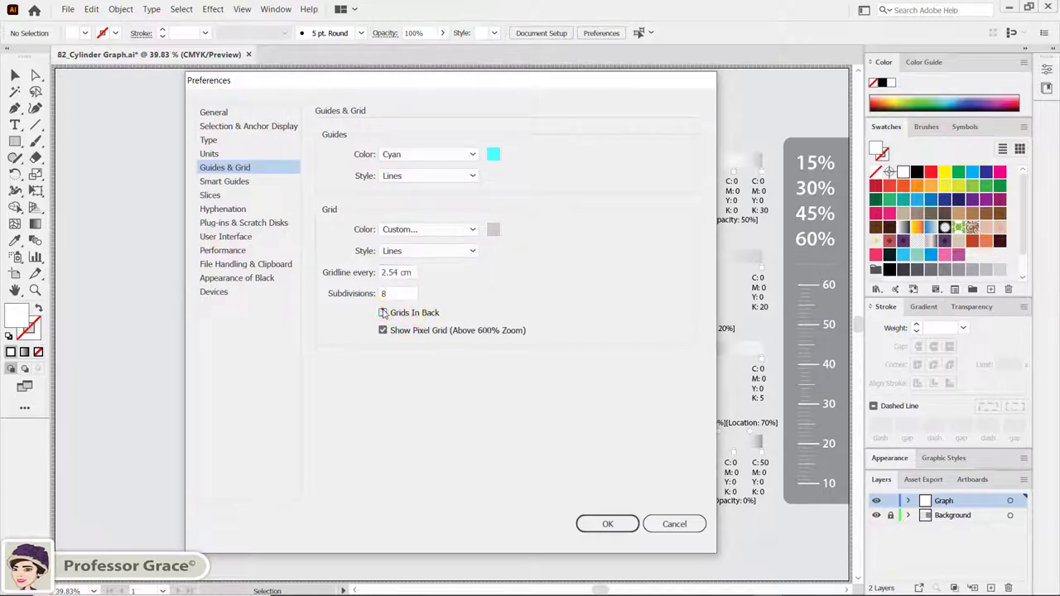
left_click(588, 527)
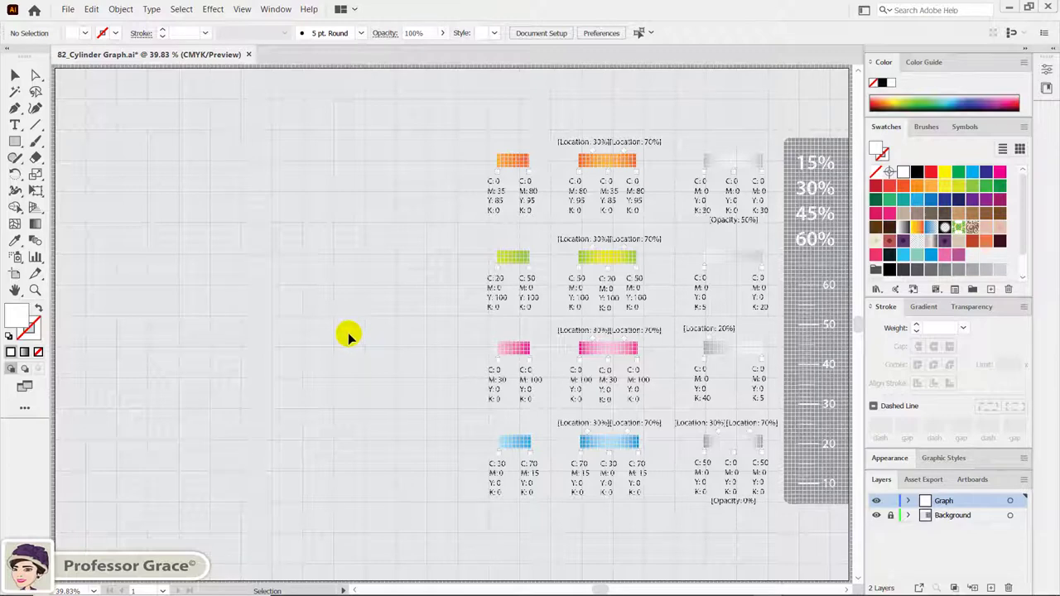
Draw a rounded rectangle 5 cm wide and 30 cm tall with a 10 cm corner radius.
left_click(15, 141)
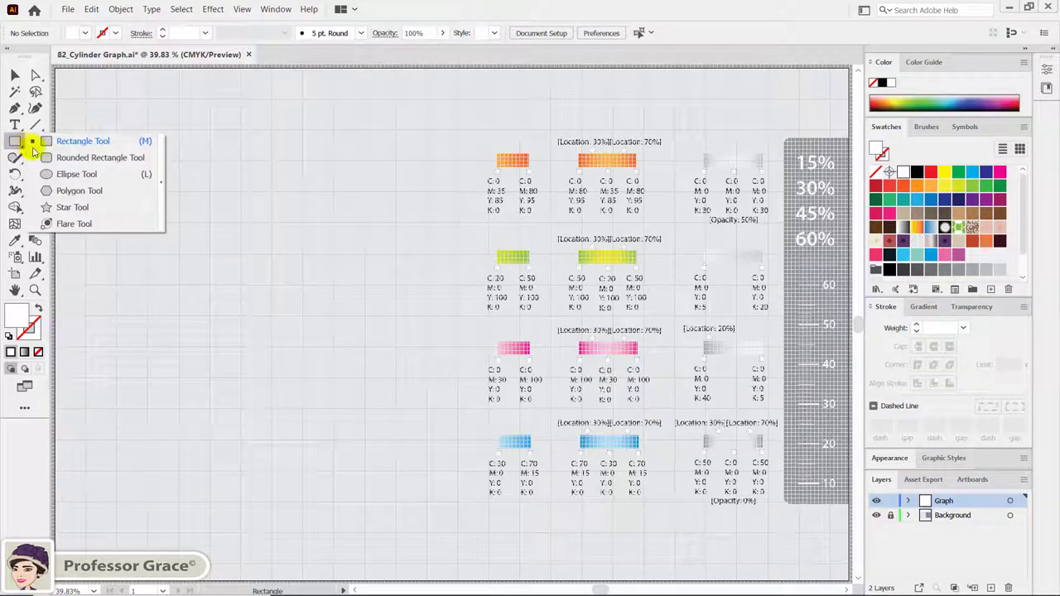
left_click(46, 157)
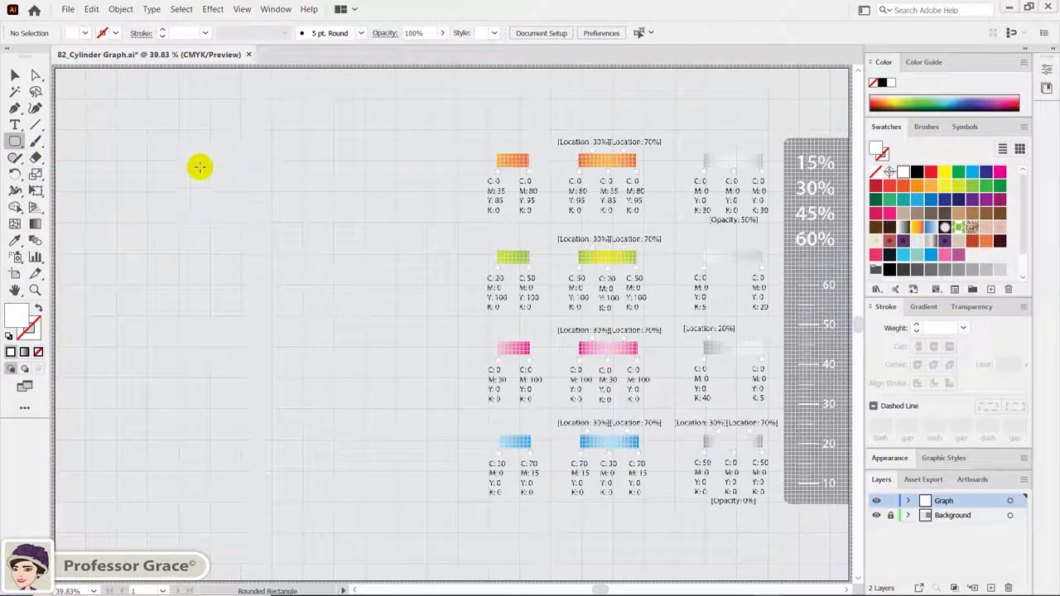
left_click(222, 117)
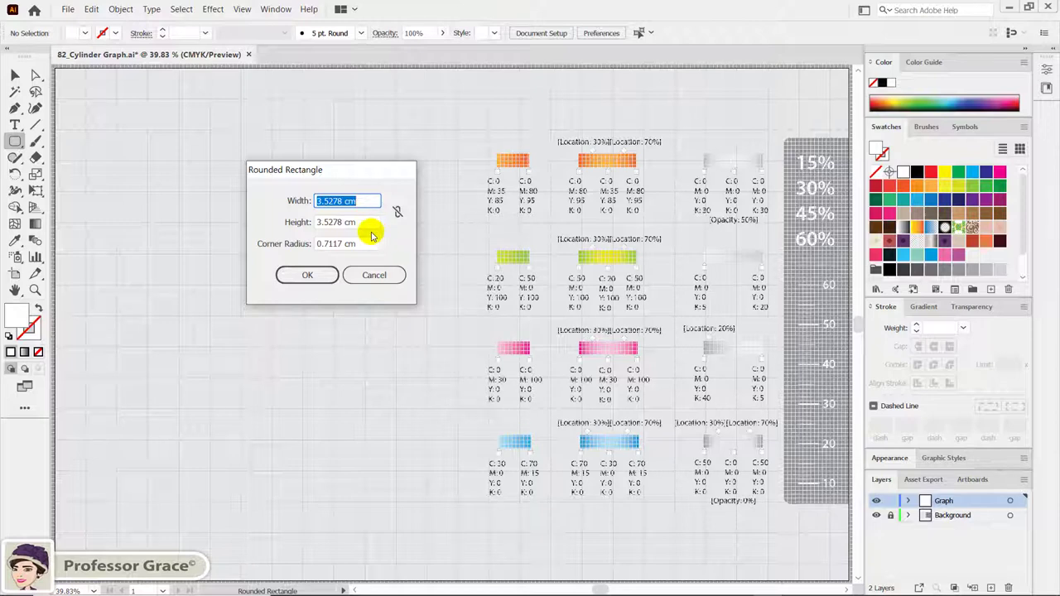
type("5")
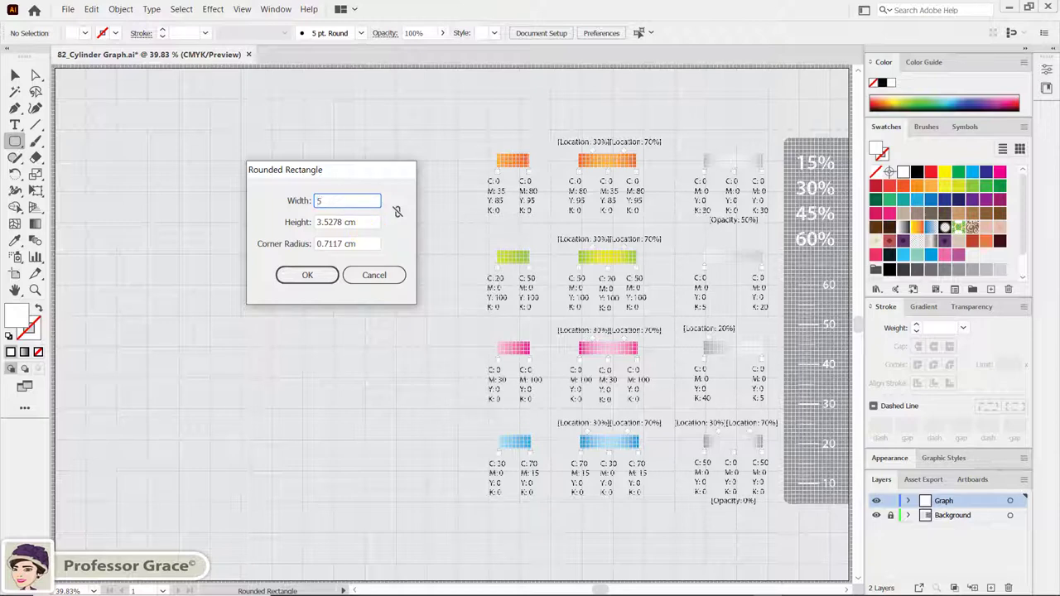
key("Tab")
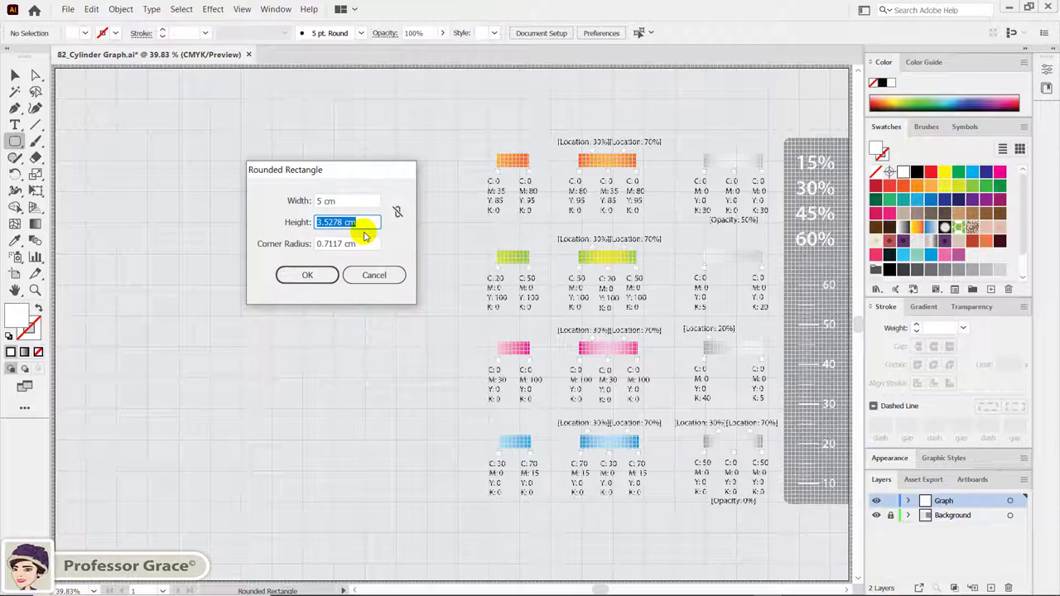
type("30")
key("Tab")
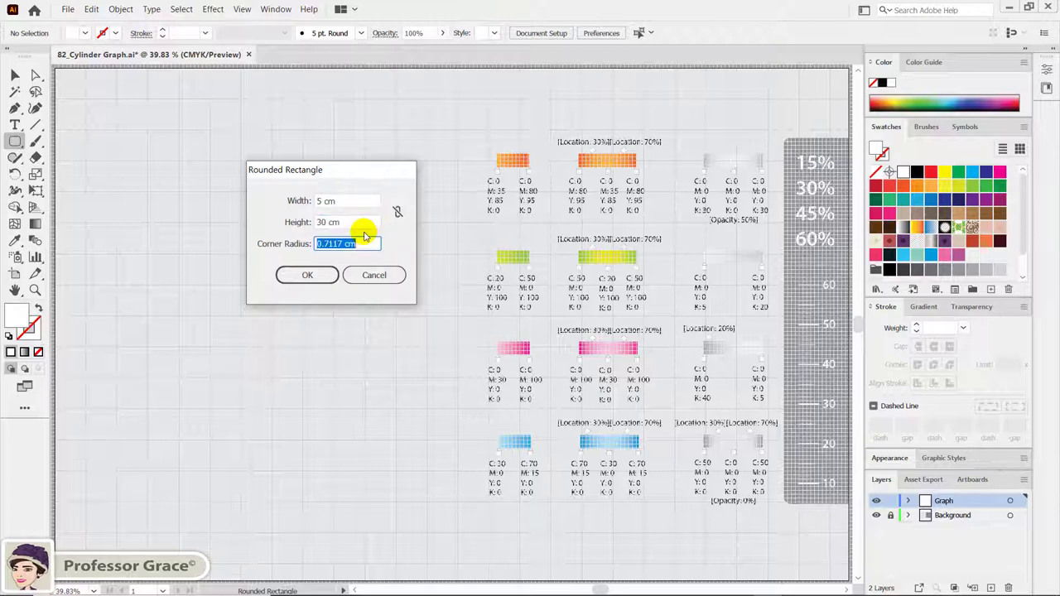
type("10")
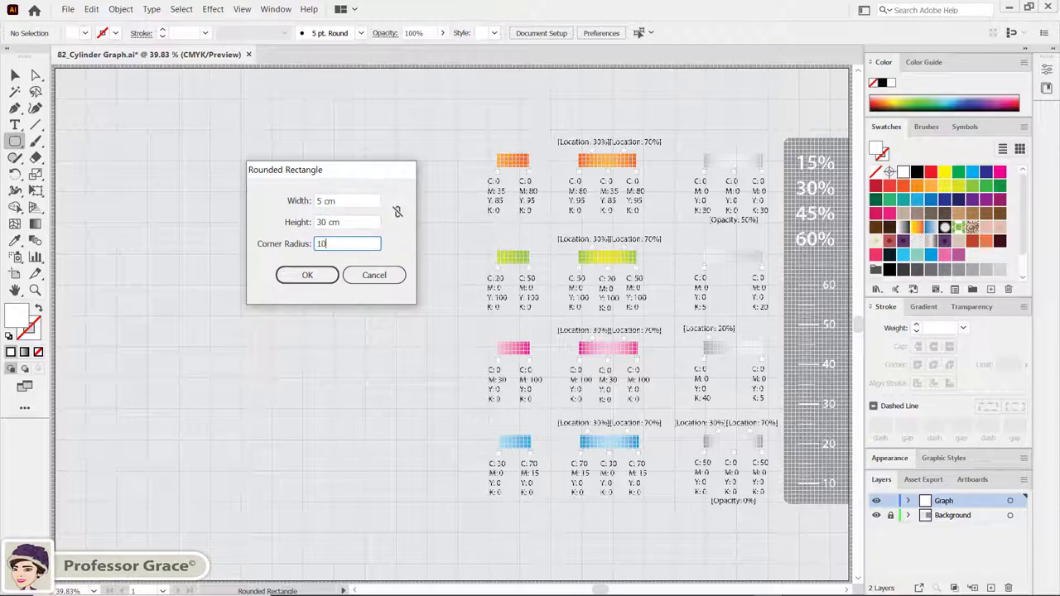
key("Tab")
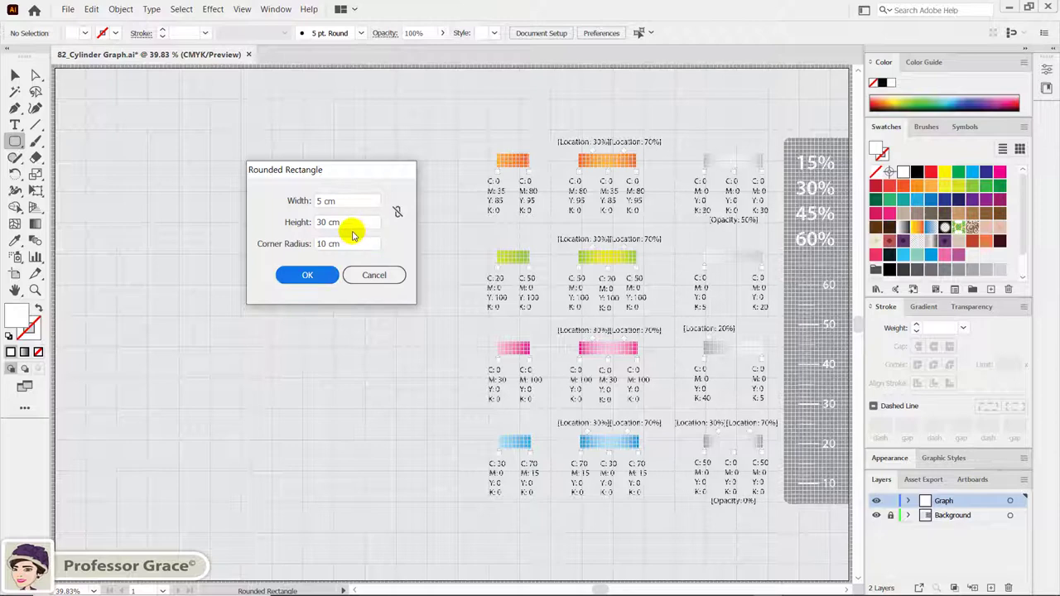
left_click(306, 278)
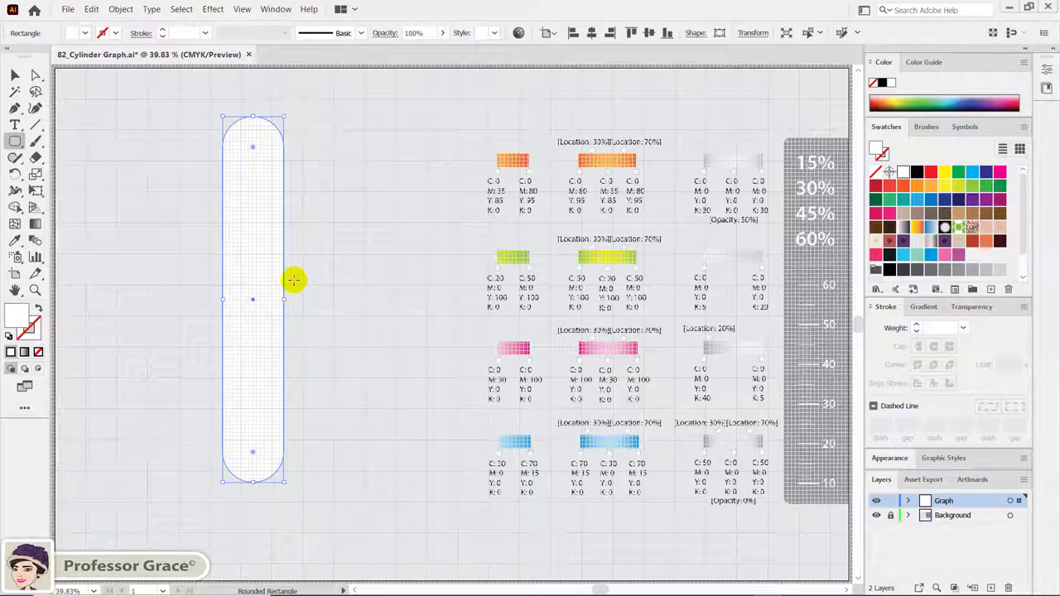
Move the capsule further left and send it two steps backward.
left_click(20, 77)
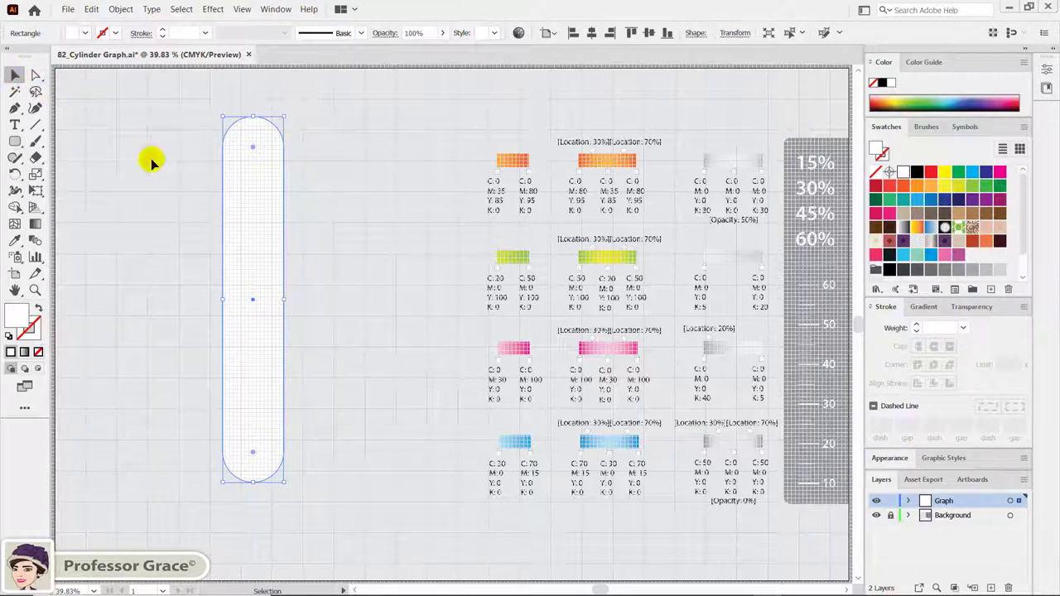
left_click_drag(260, 255, 157, 303)
key("ctrl+bracketleft")
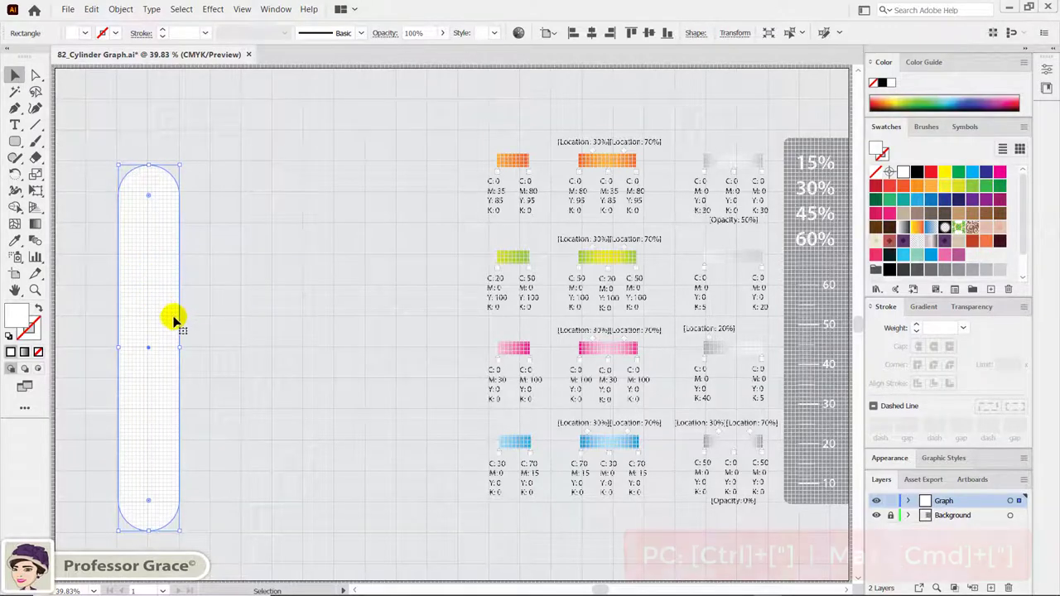
key("ctrl+bracketleft")
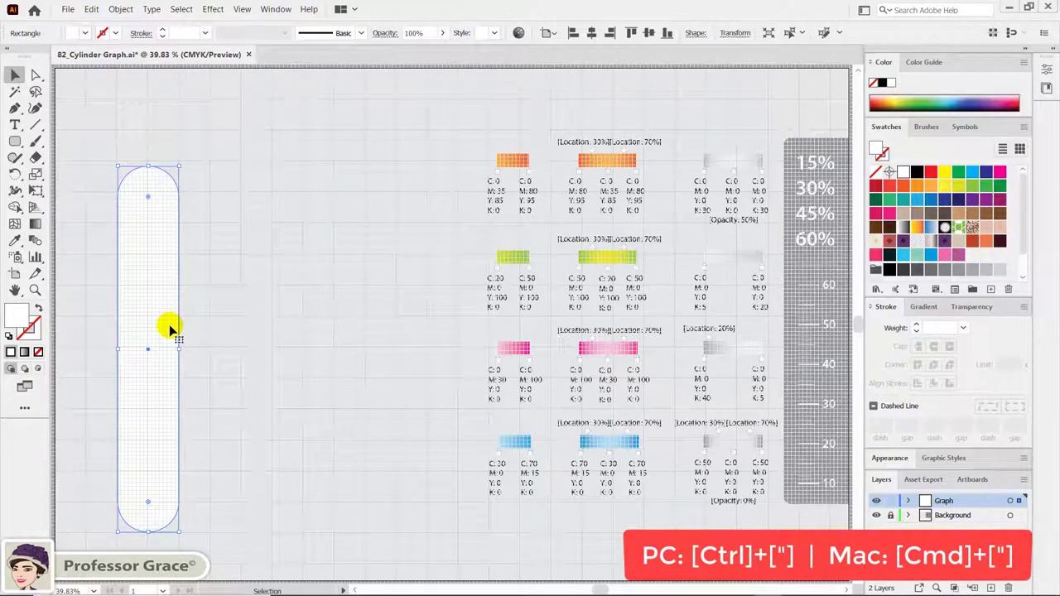
Hide the document grid again, ending with Direct Selection active.
key("a")
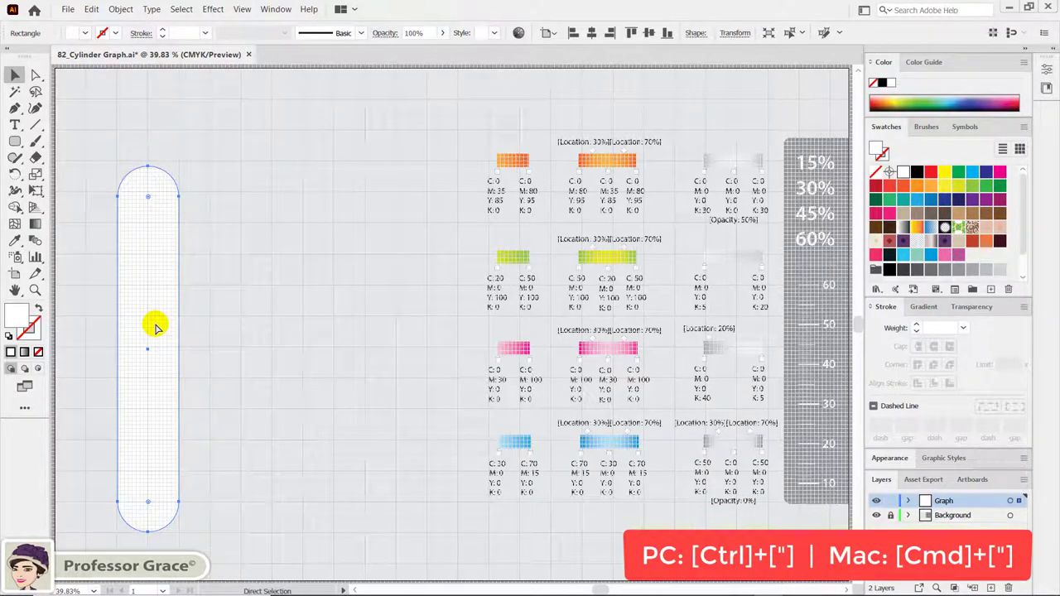
key("ctrl+apostrophe")
key("v")
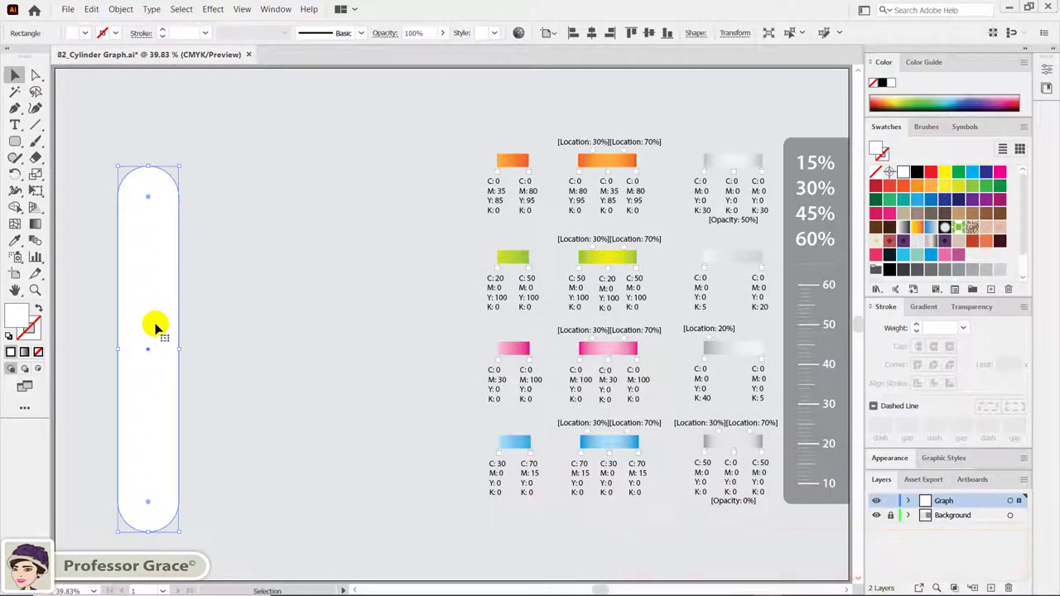
key("a")
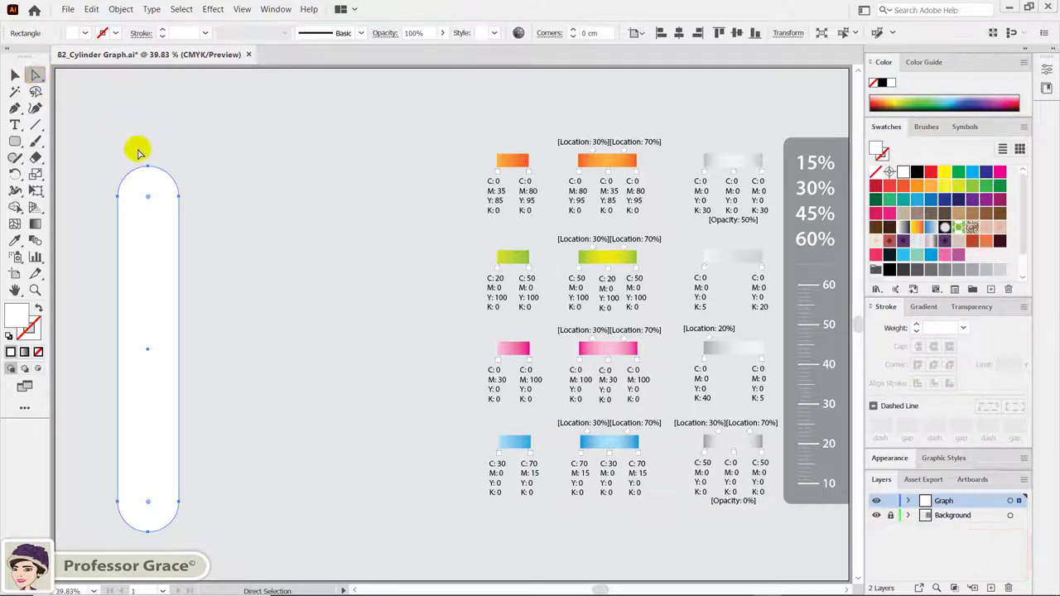
Delete the capsule's top anchor, join the endpoints into a flat top, and copy the tube.
left_click_drag(140, 153, 161, 182)
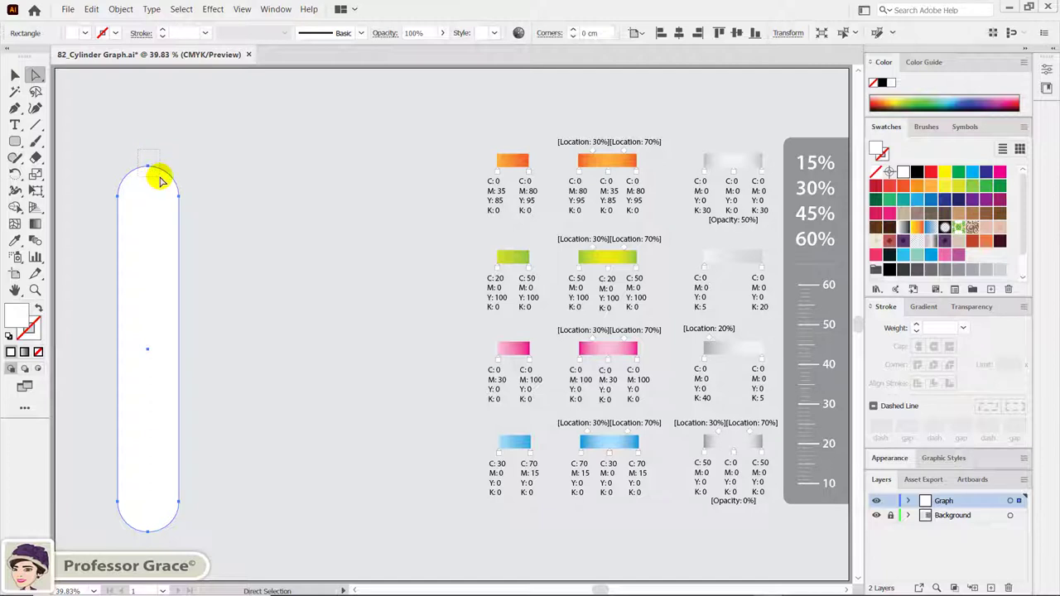
left_click(159, 178)
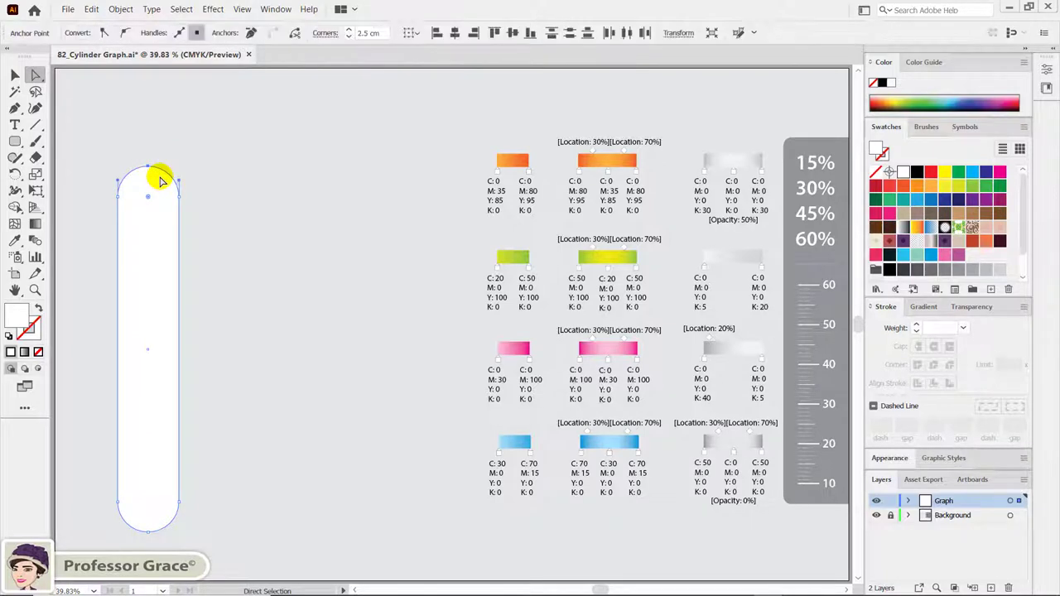
key("Delete")
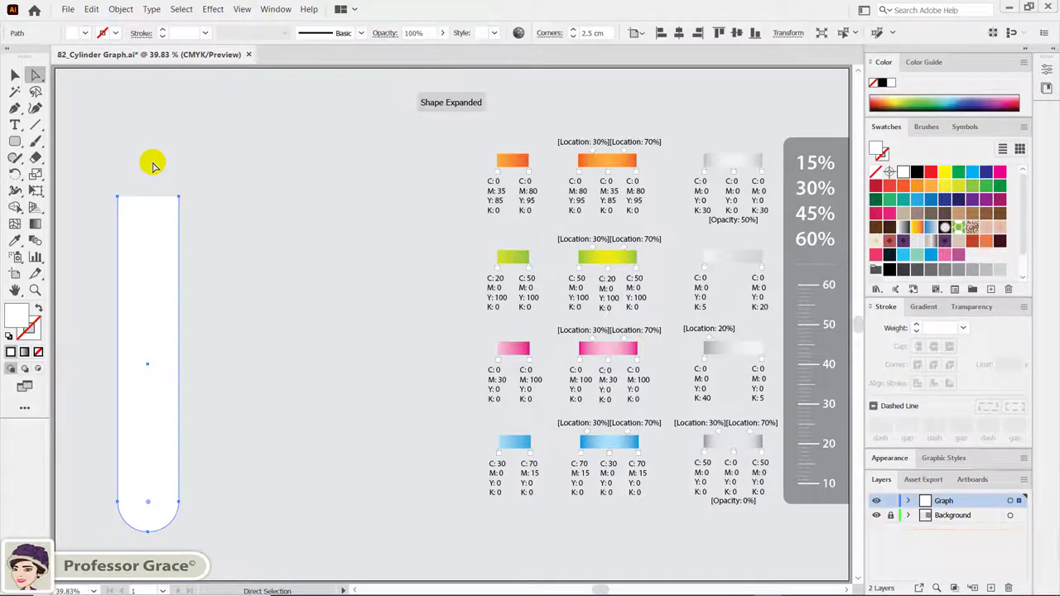
key("ctrl+j")
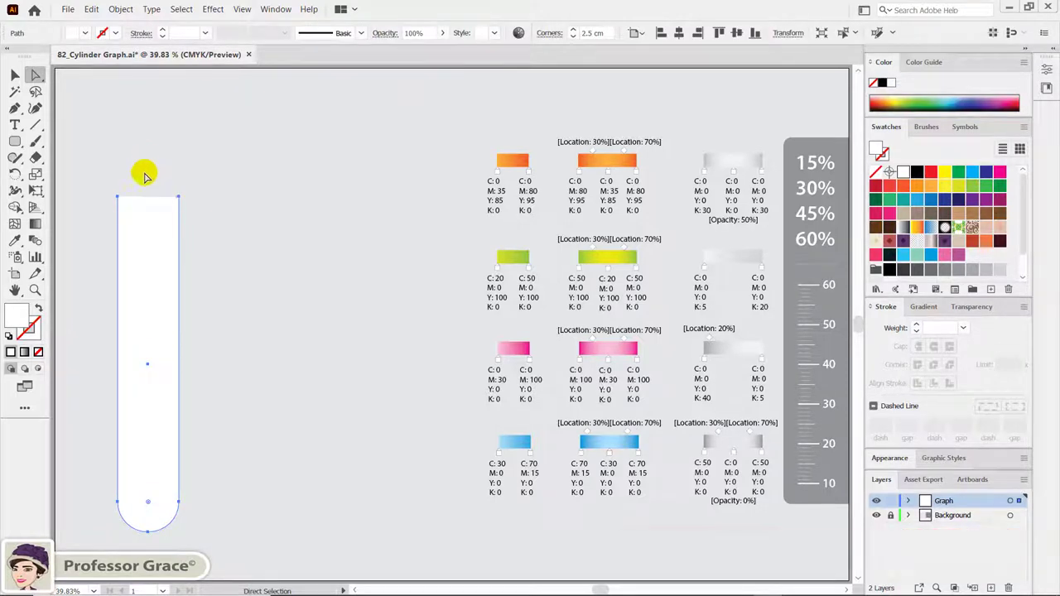
right_click(141, 214)
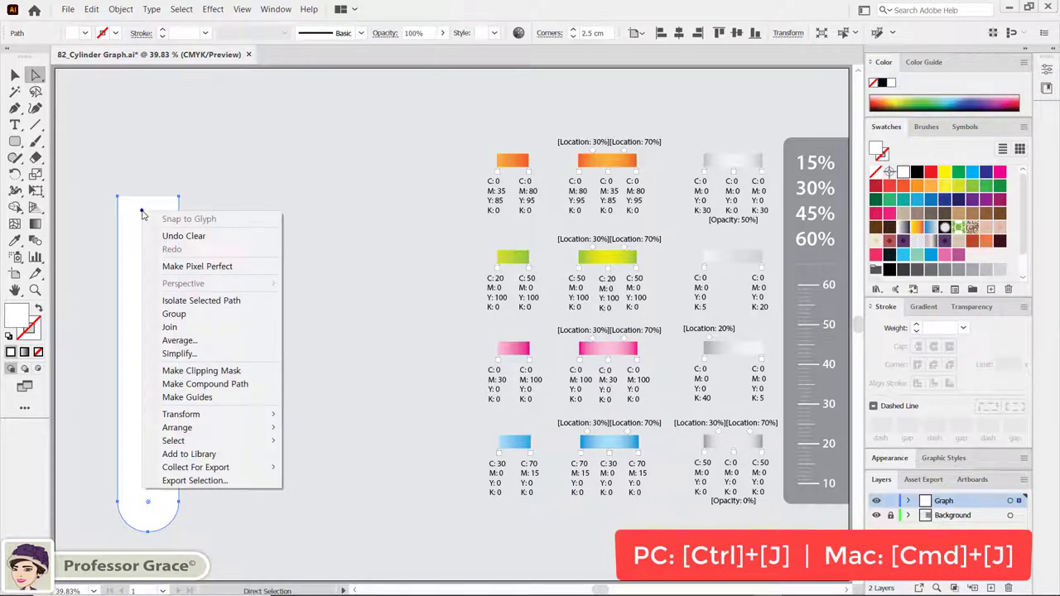
left_click(193, 330)
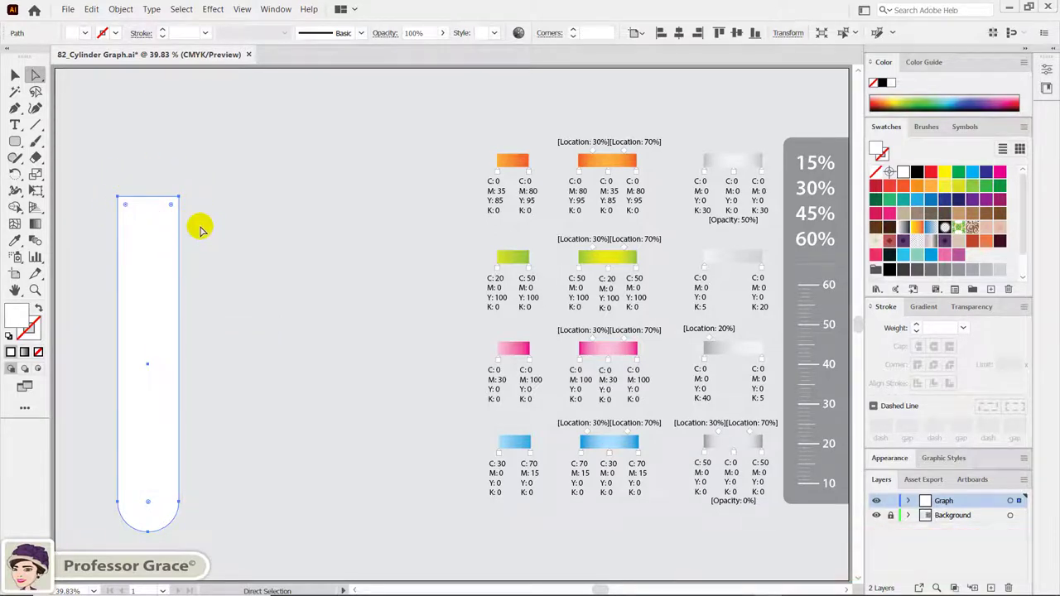
key("ctrl+c")
key("ctrl+f")
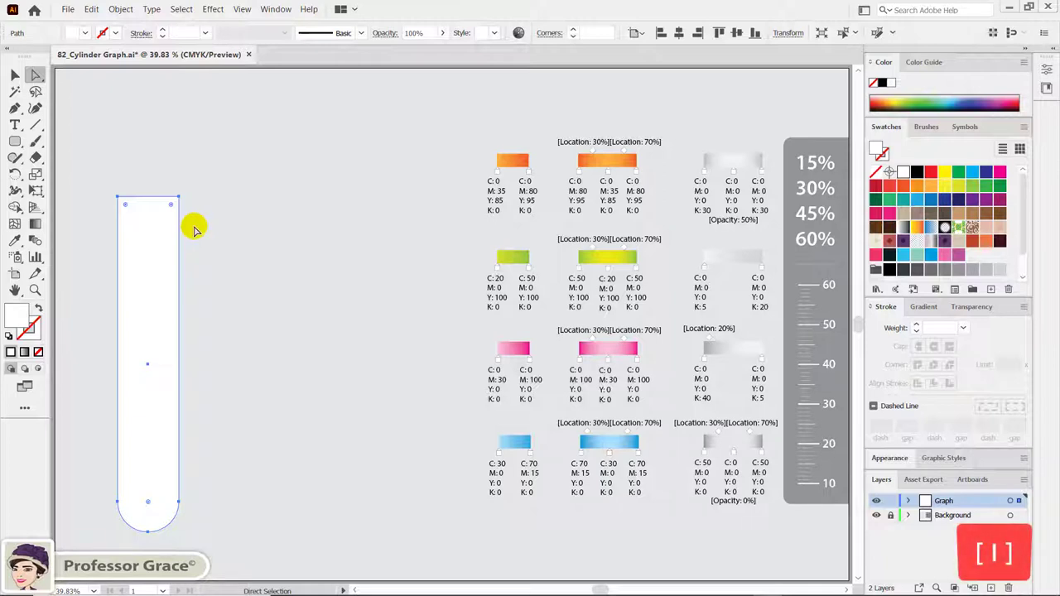
Give the tube the grey glass gradient, lock it, and paste a copy in front.
left_click(13, 241)
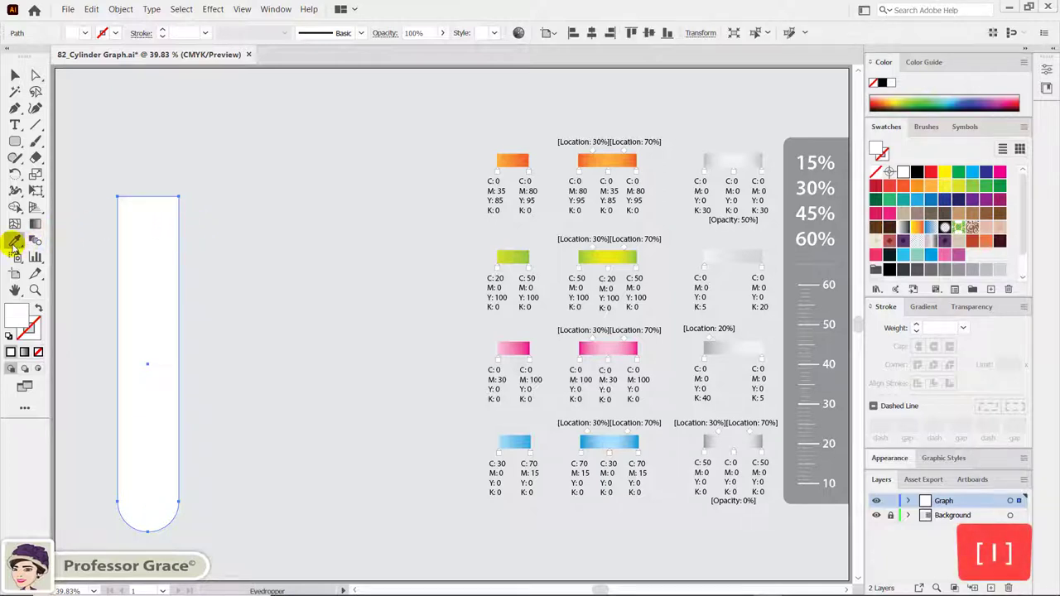
left_click(736, 439)
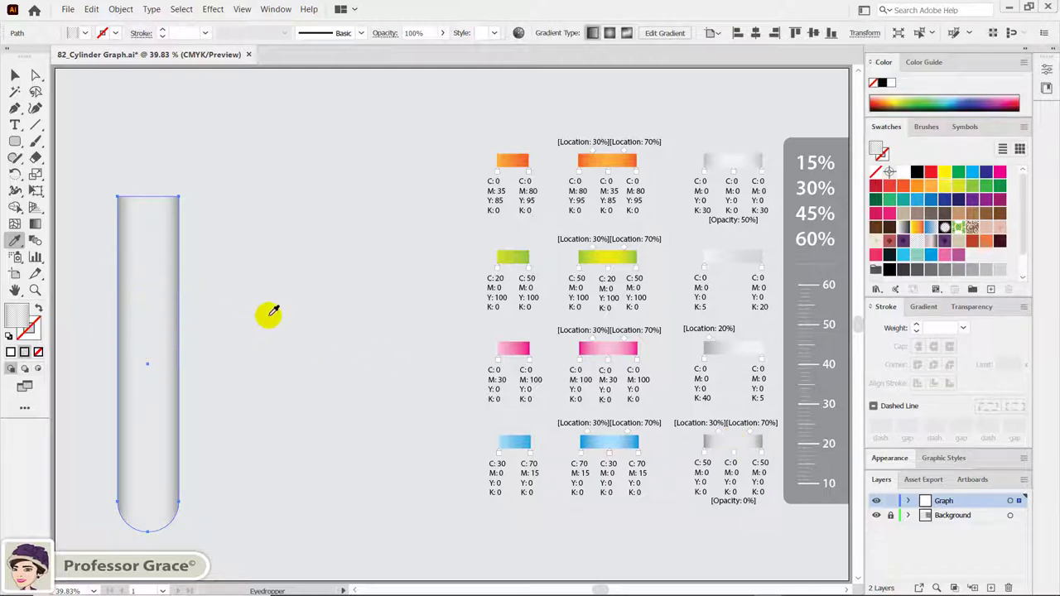
left_click(120, 9)
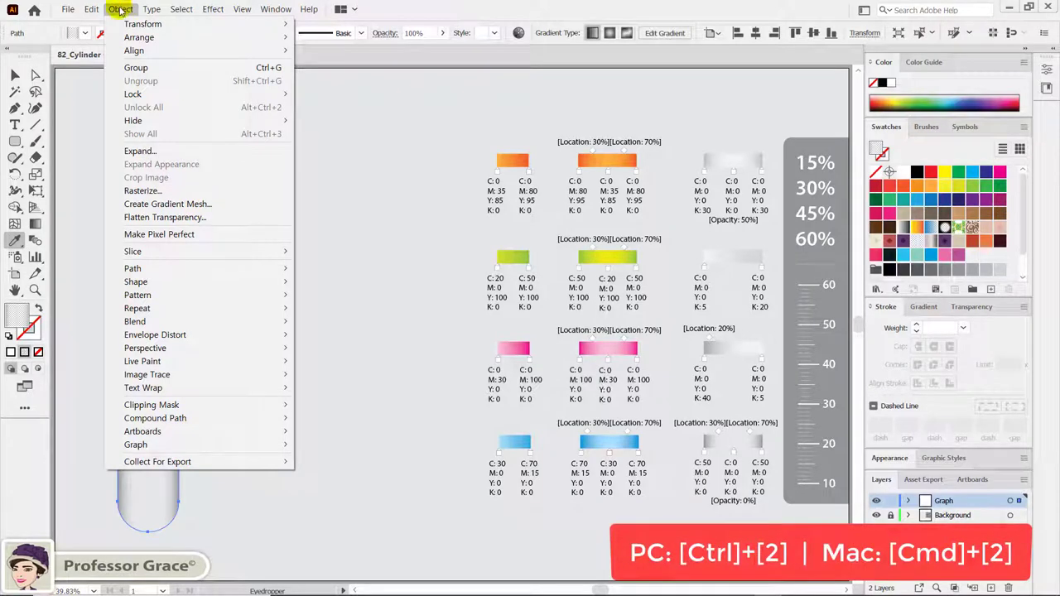
mouse_move(146, 94)
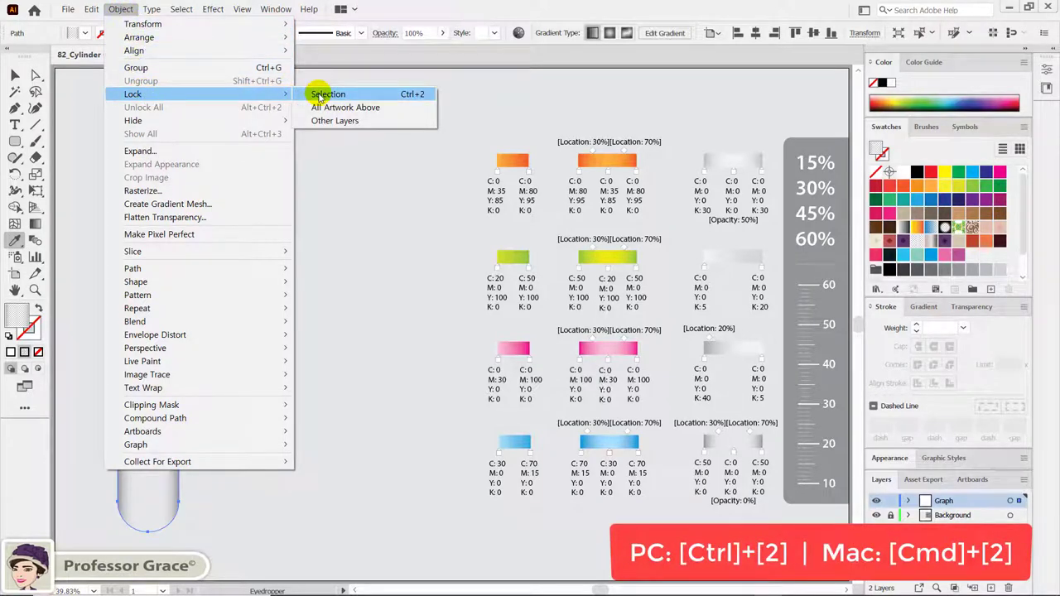
left_click(415, 95)
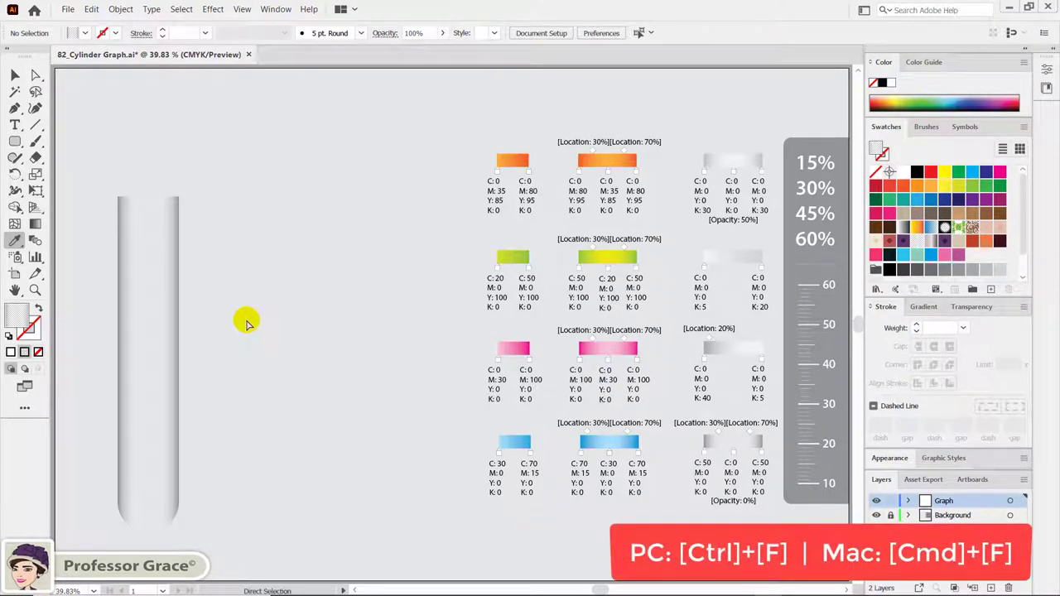
key("ctrl+f")
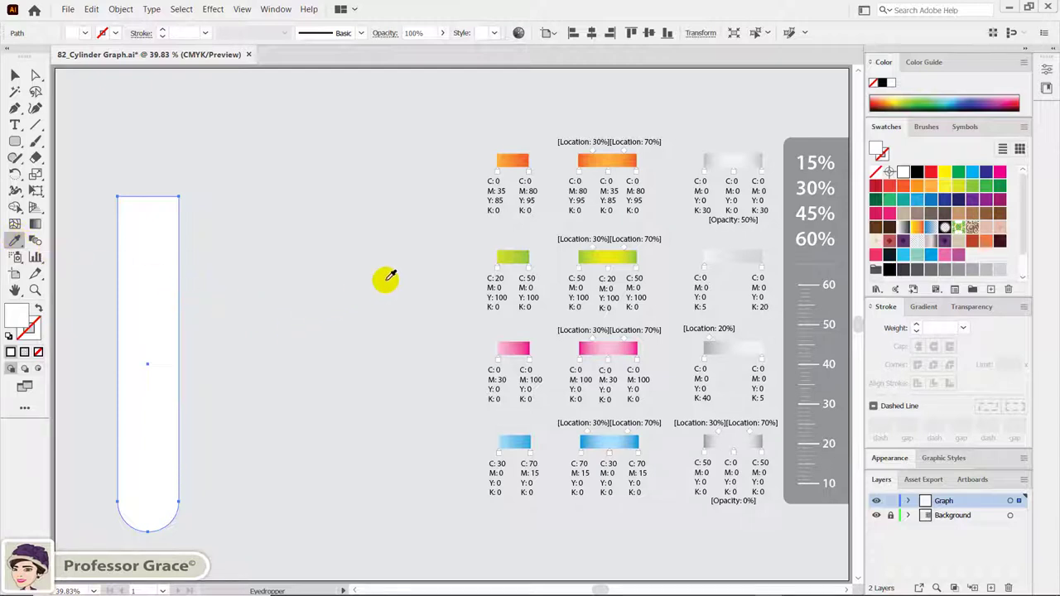
Fill the front tube copy with the orange gradient, then select the tick-mark scale group.
left_click(608, 156)
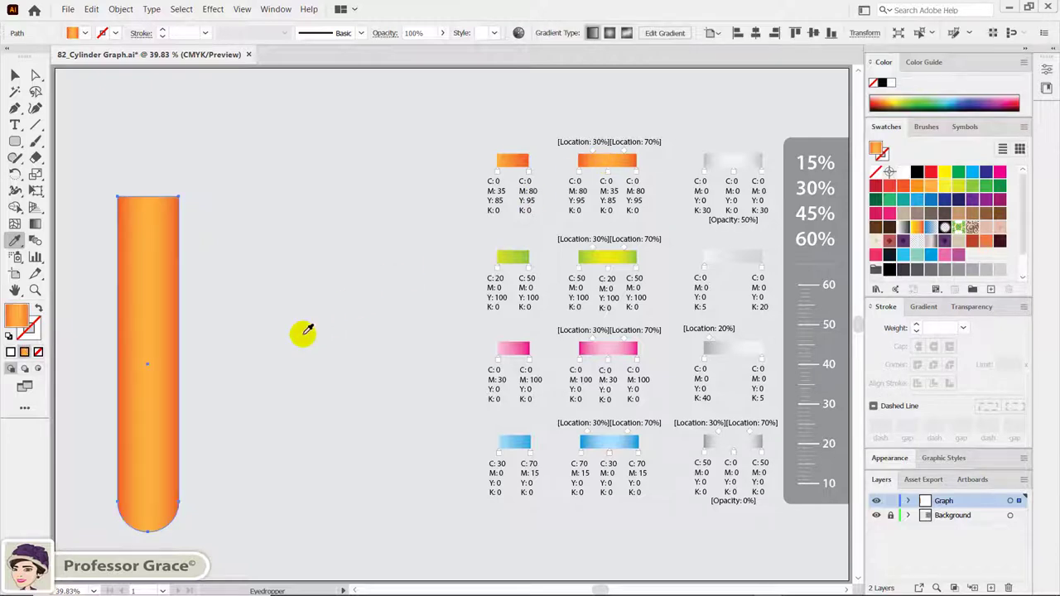
key("v")
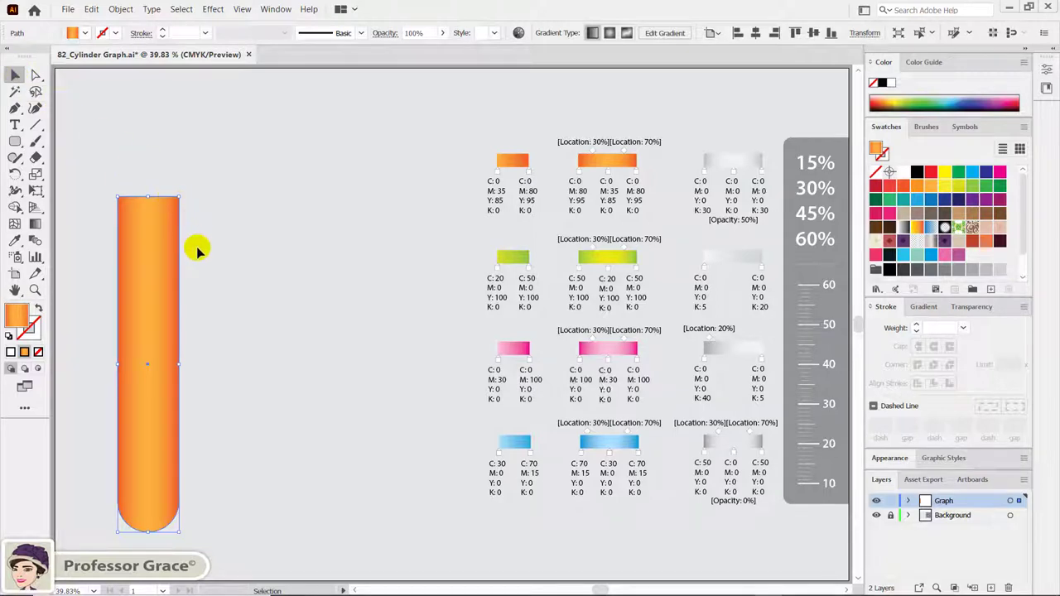
left_click(808, 326)
left_click(804, 324)
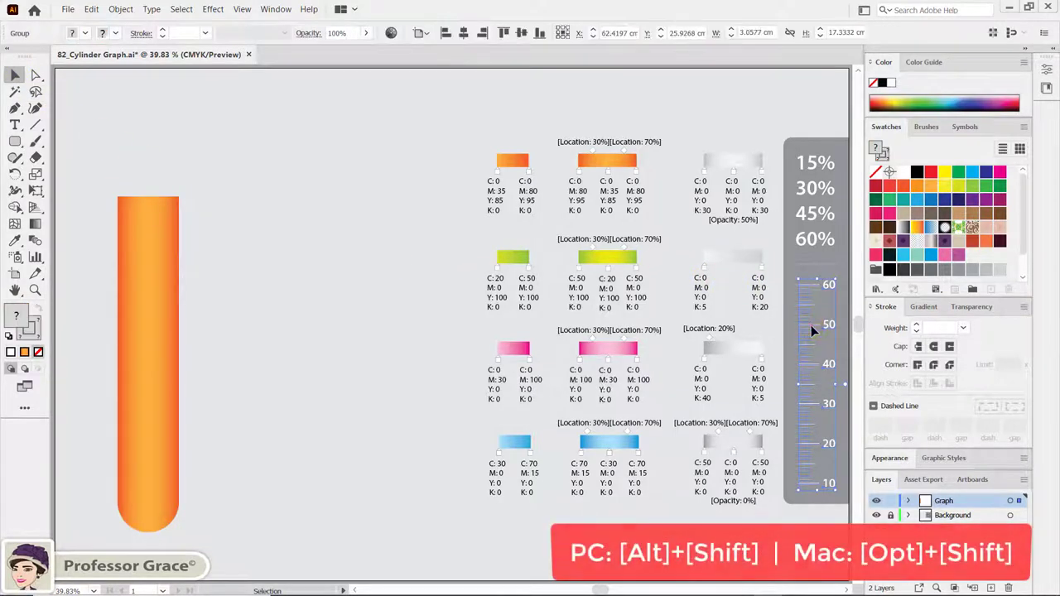
Drag the 10–60 tick-mark scale onto the orange tube's left side and bring it to front.
left_click_drag(818, 327, 145, 327)
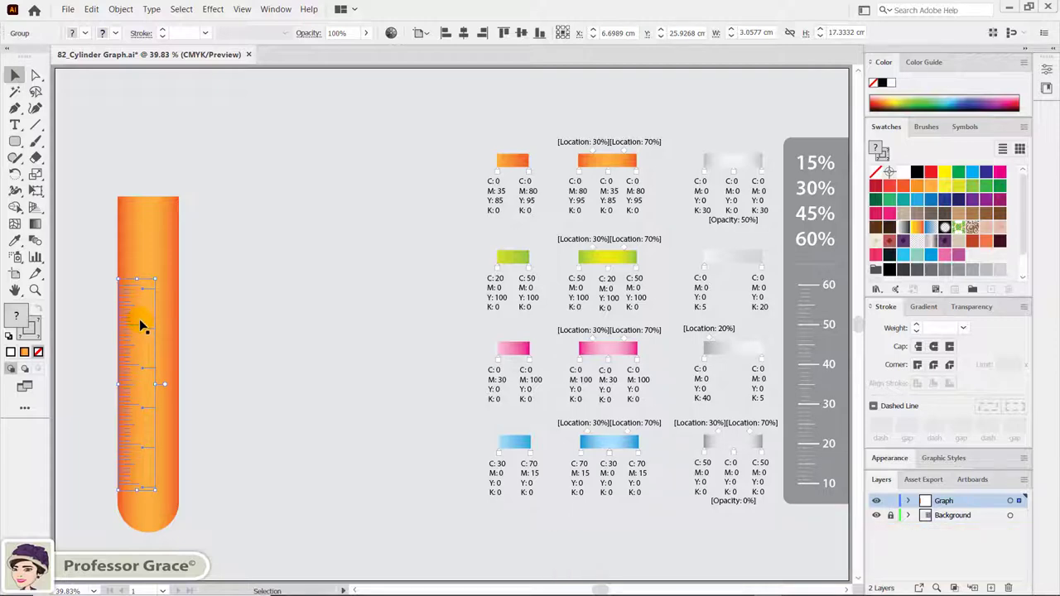
key("ctrl+shift+bracketleft")
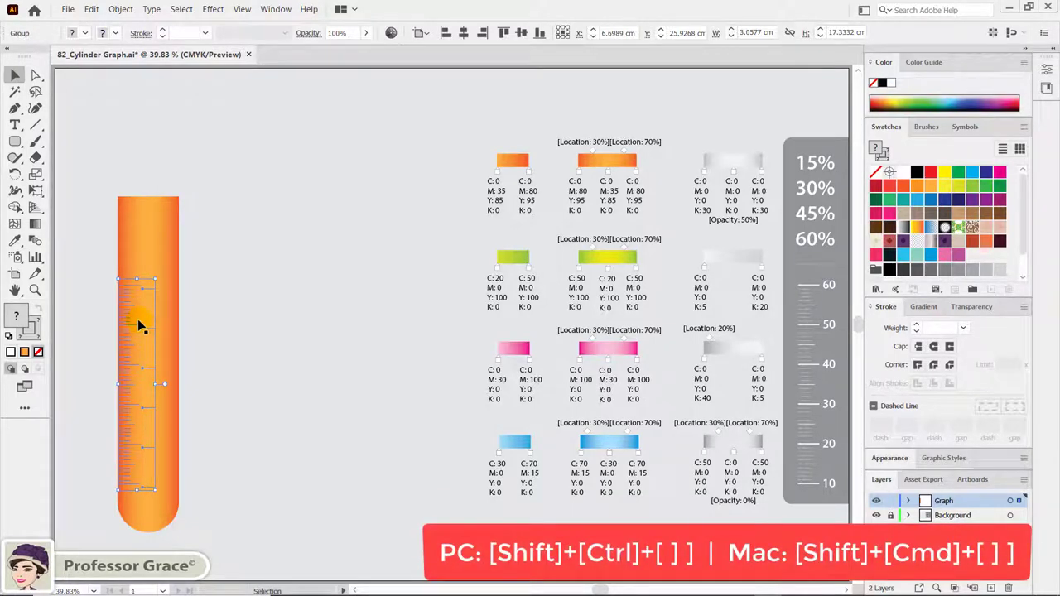
key("ctrl+shift+bracketright")
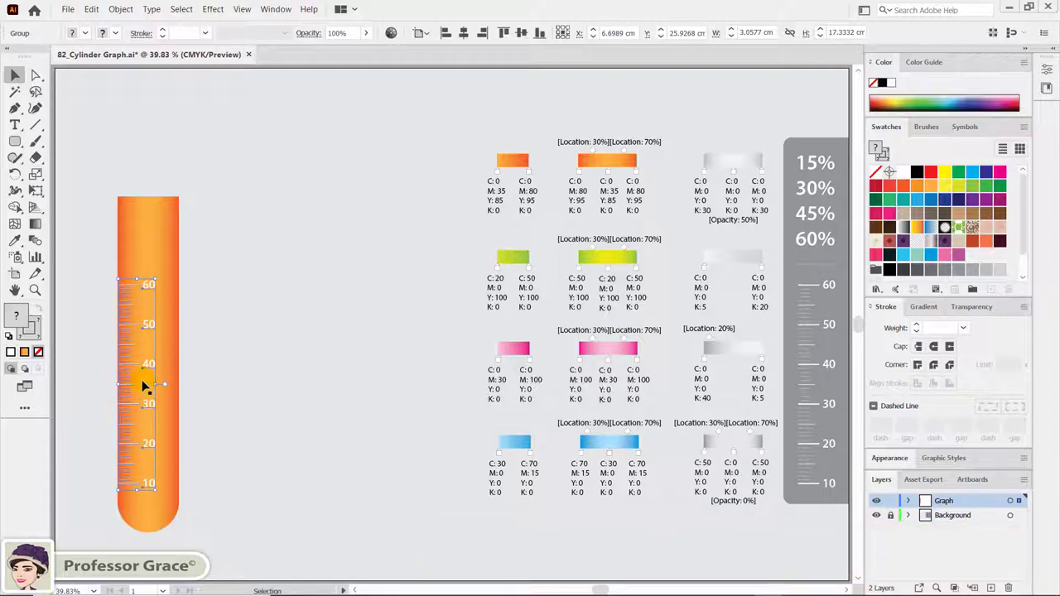
key("a")
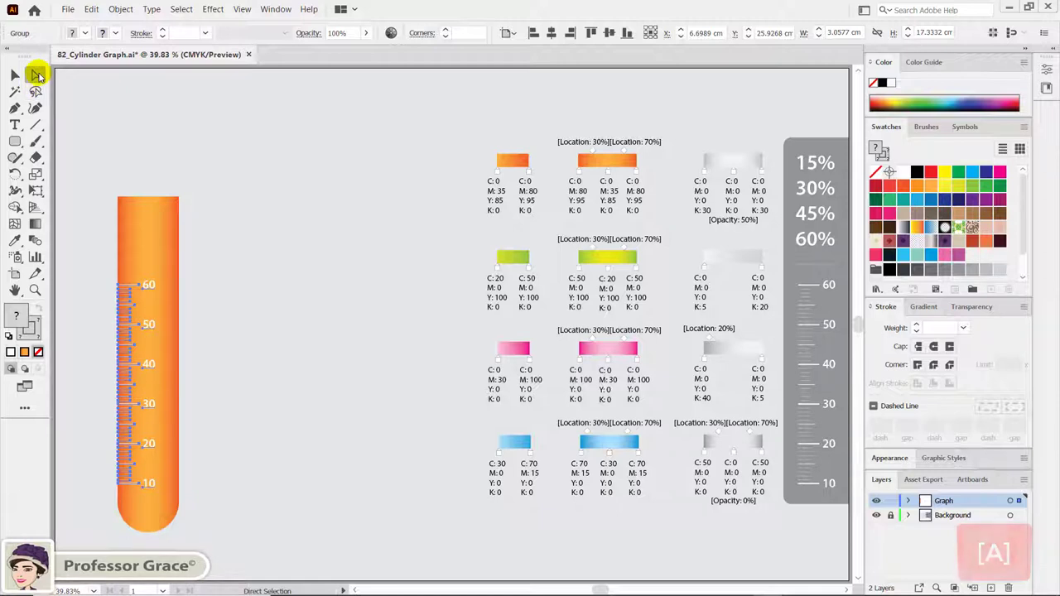
Drag the orange tube's top anchors straight down to the 20 mark.
left_click(207, 276)
left_click_drag(101, 175, 208, 218)
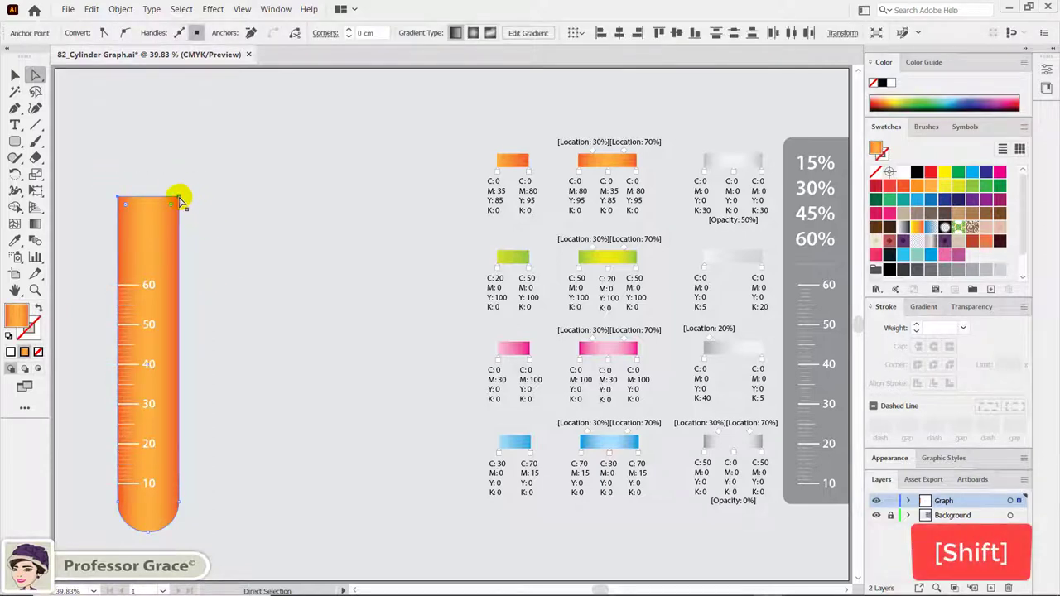
left_click_drag(180, 199, 181, 442)
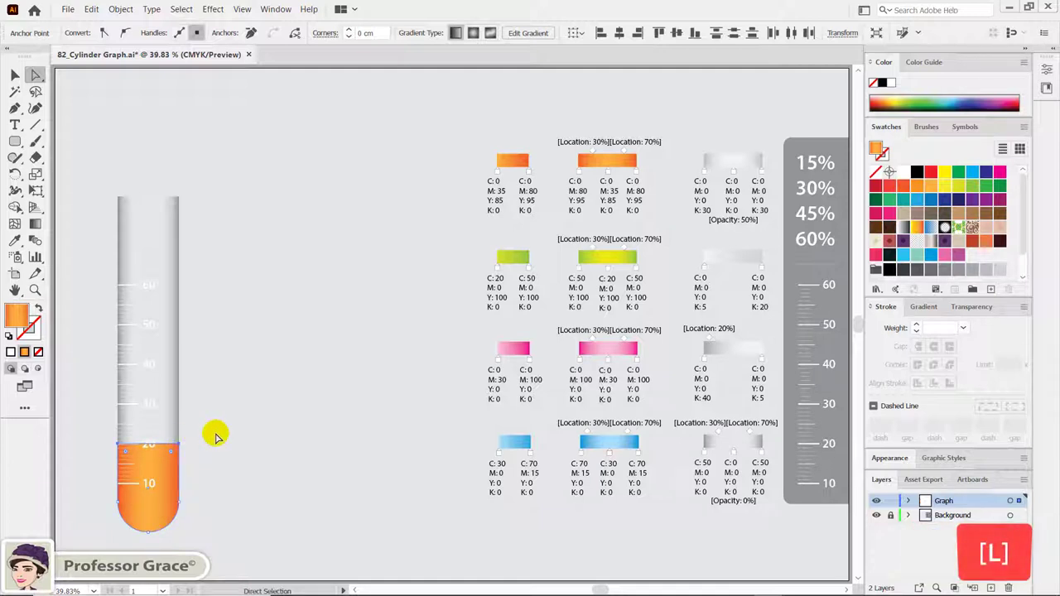
key("l")
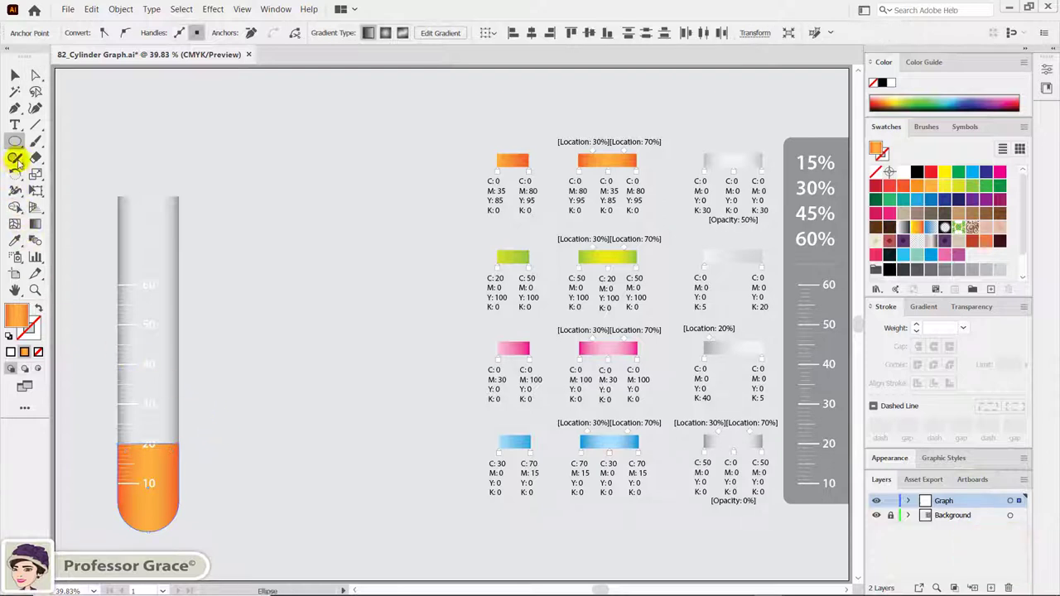
Create a 5 cm wide, 1.5 cm tall ellipse above the tube.
left_click(171, 135)
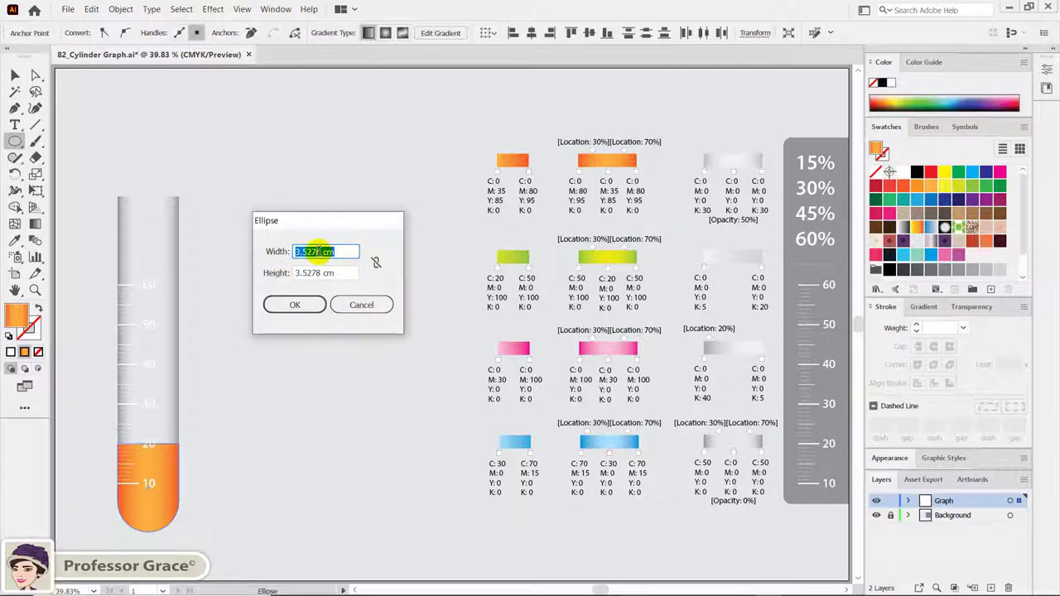
type("5")
key("Tab")
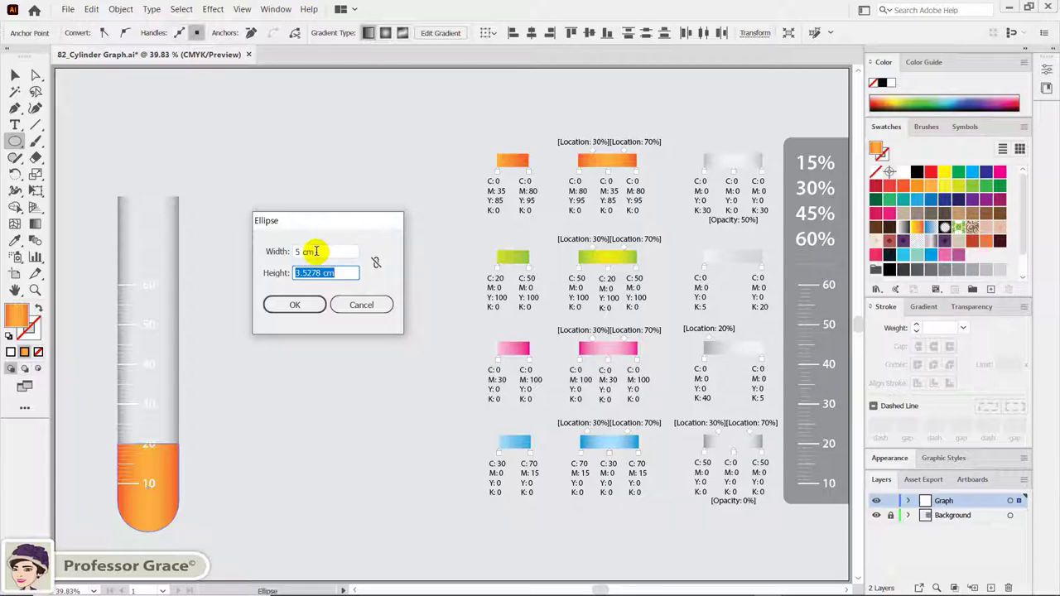
type("1")
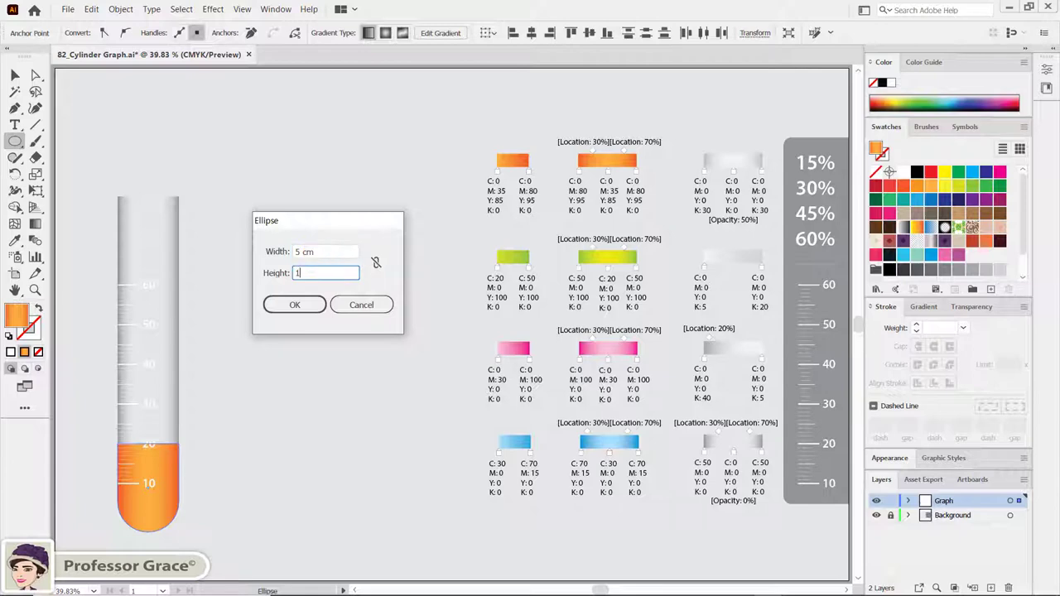
type(".5")
left_click(296, 306)
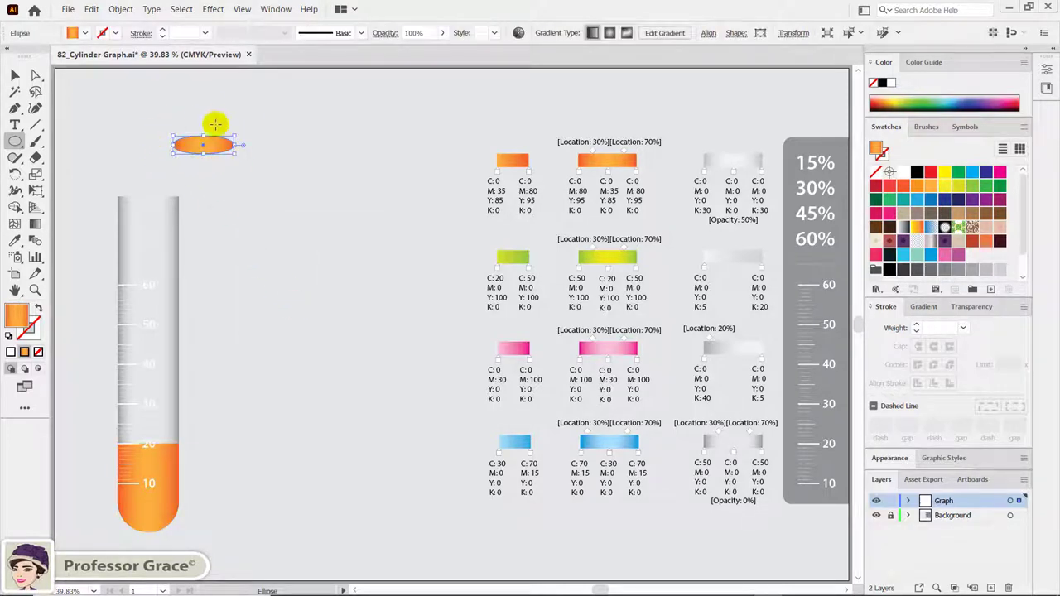
key("v")
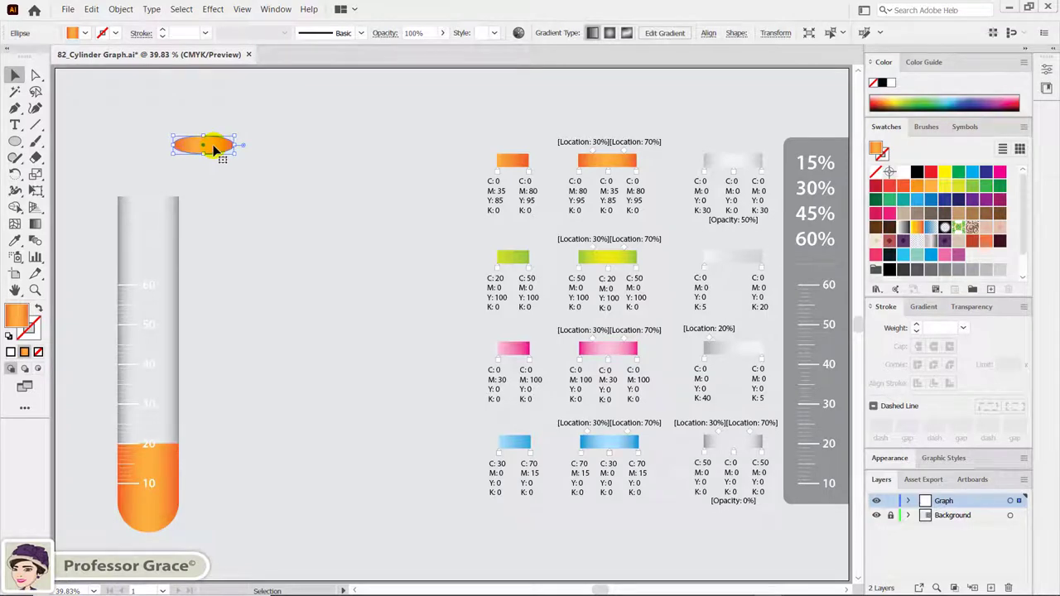
Set the ellipse atop the orange liquid and left-align the tick-mark scale to the cylinder body as key object.
left_click_drag(213, 148, 179, 368)
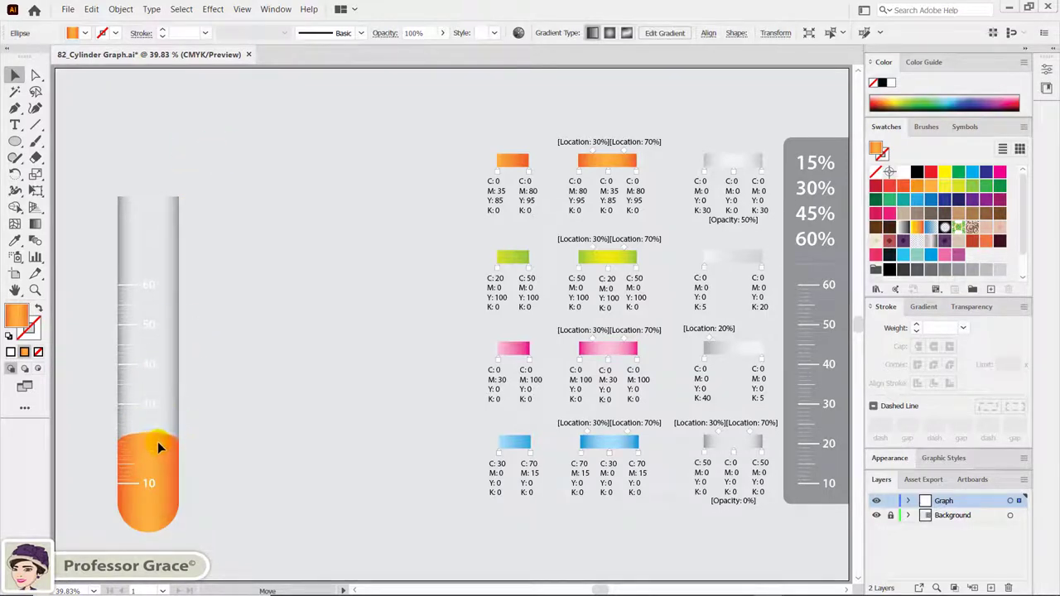
left_click_drag(158, 445, 158, 445)
key("shift")
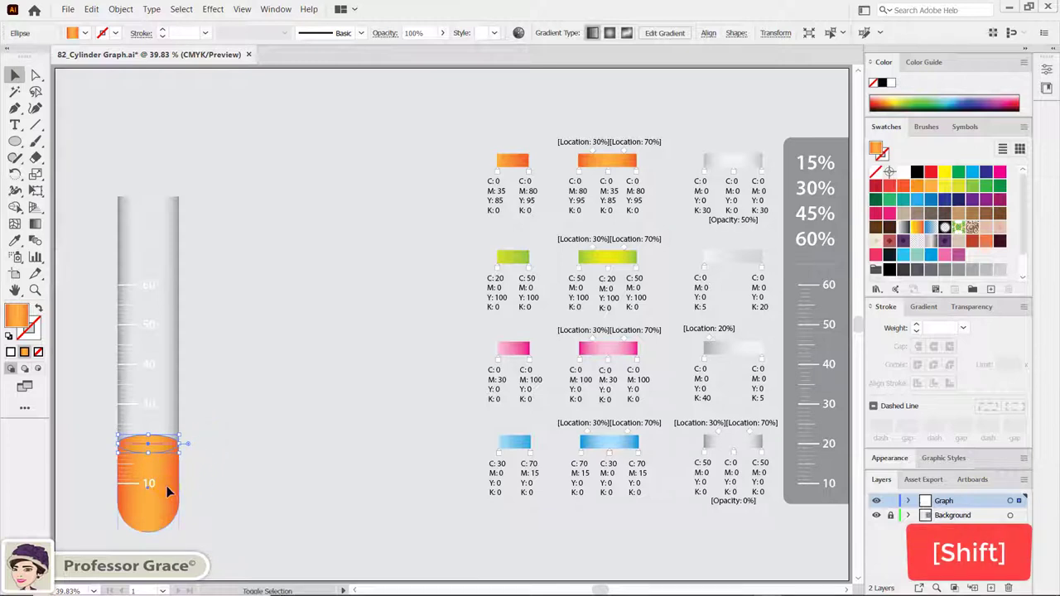
left_click(161, 448, "shift")
left_click(149, 405, "shift")
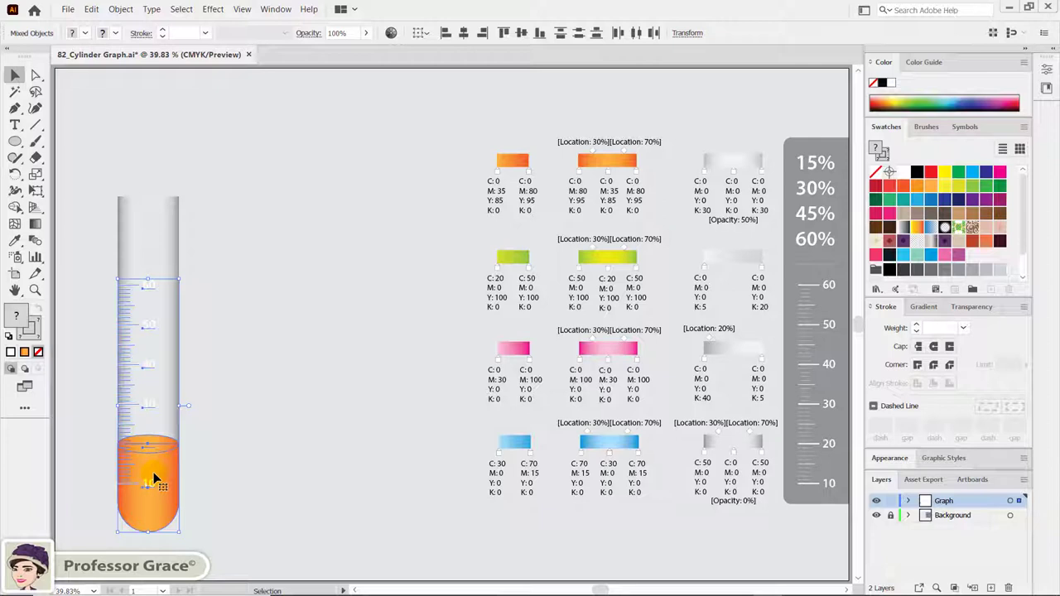
left_click(420, 34)
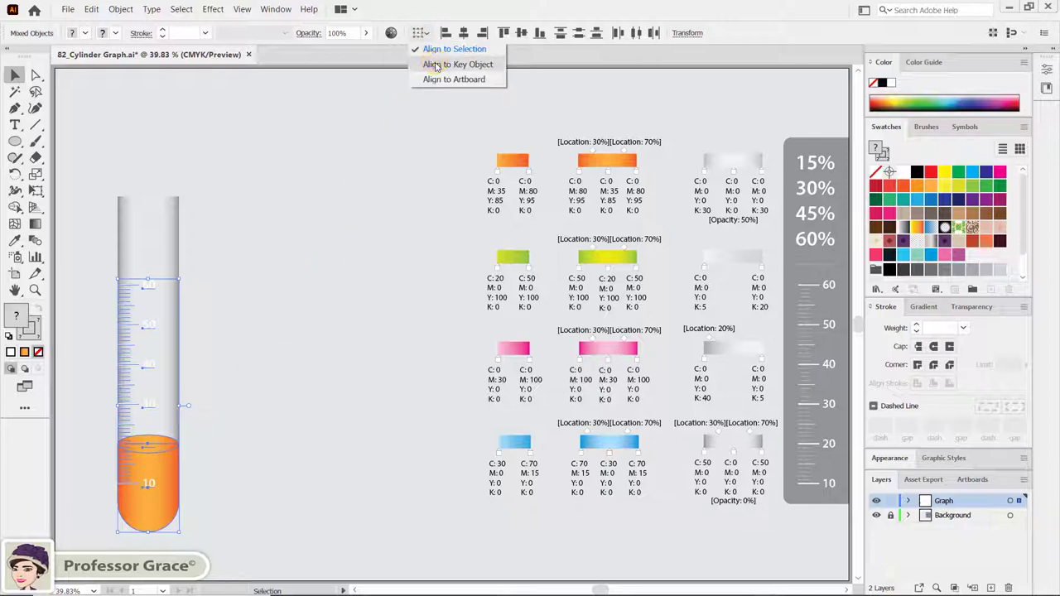
left_click(437, 65)
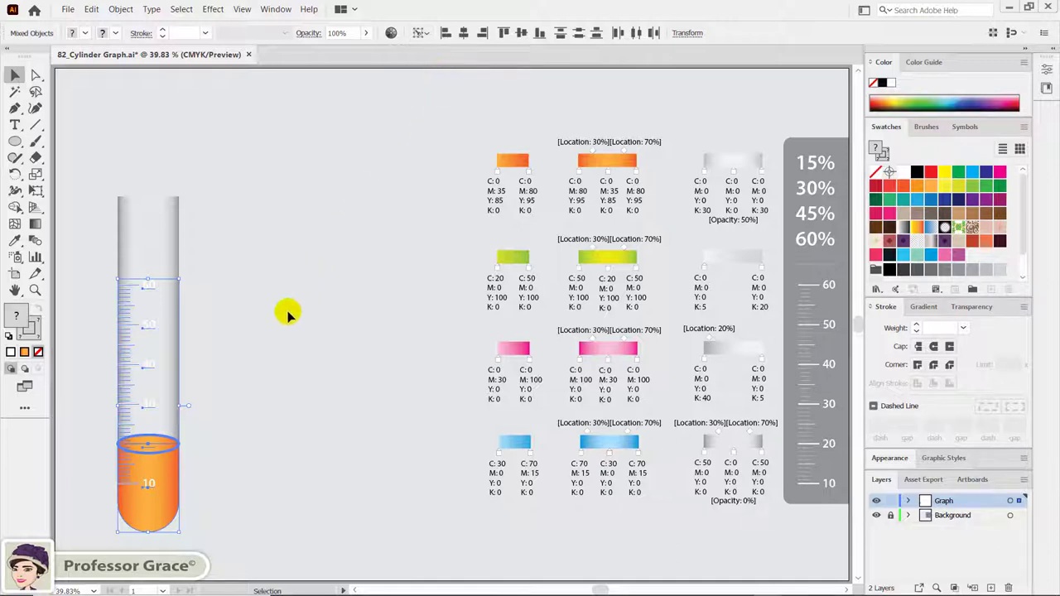
left_click(166, 474)
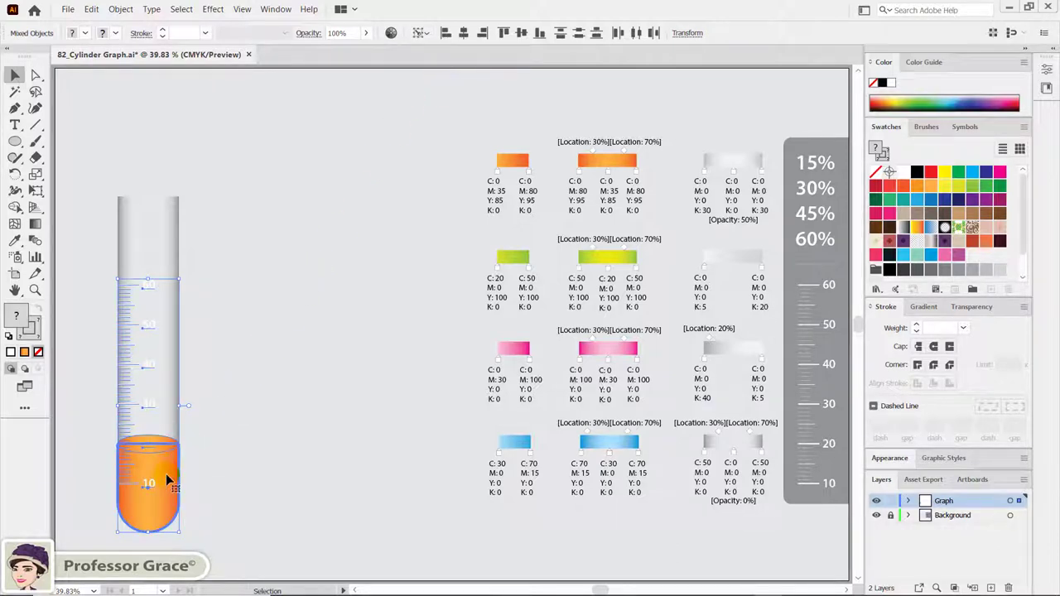
left_click(445, 33)
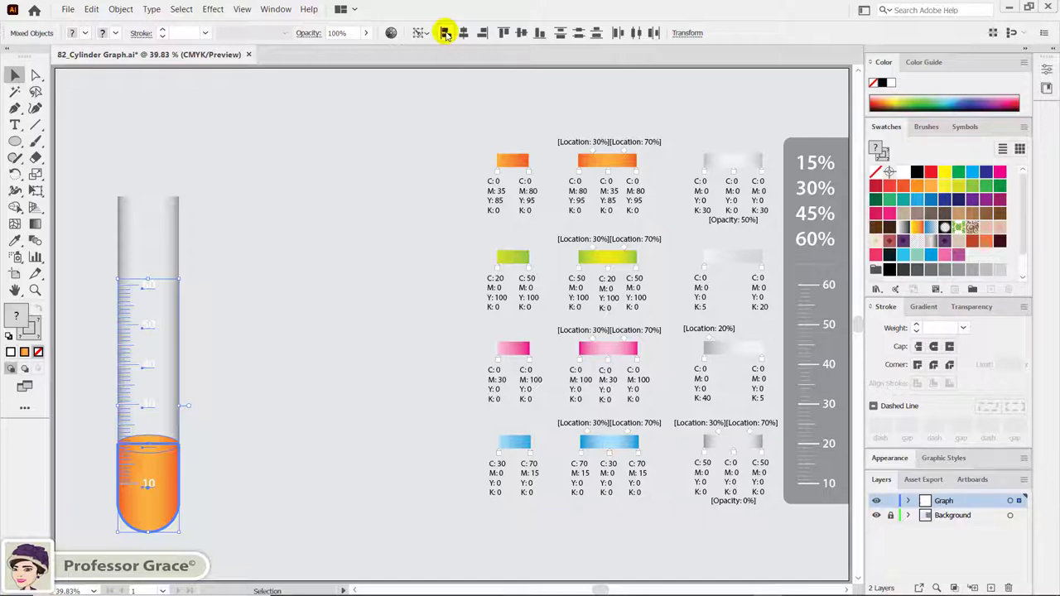
left_click(220, 444)
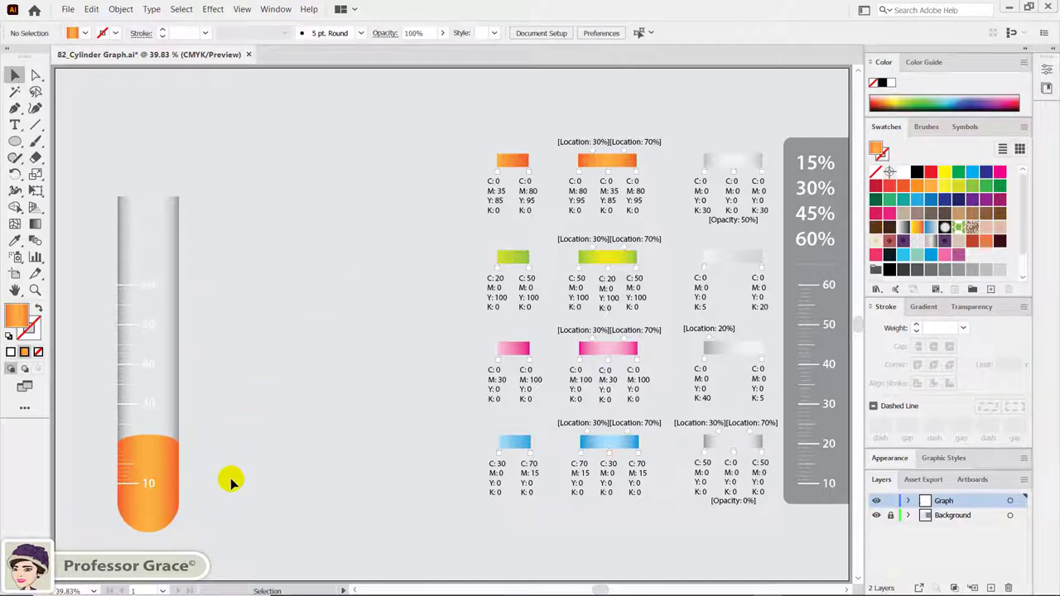
Fill the orange liquid's top ellipse with the lighter orange gradient sampled from the reference swatch.
left_click(160, 445)
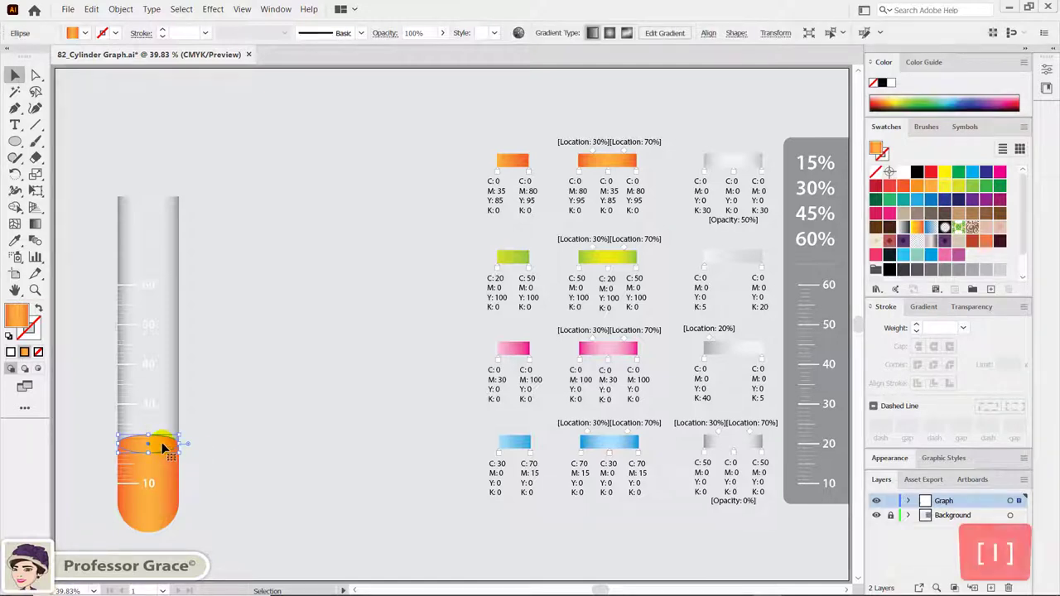
key("i")
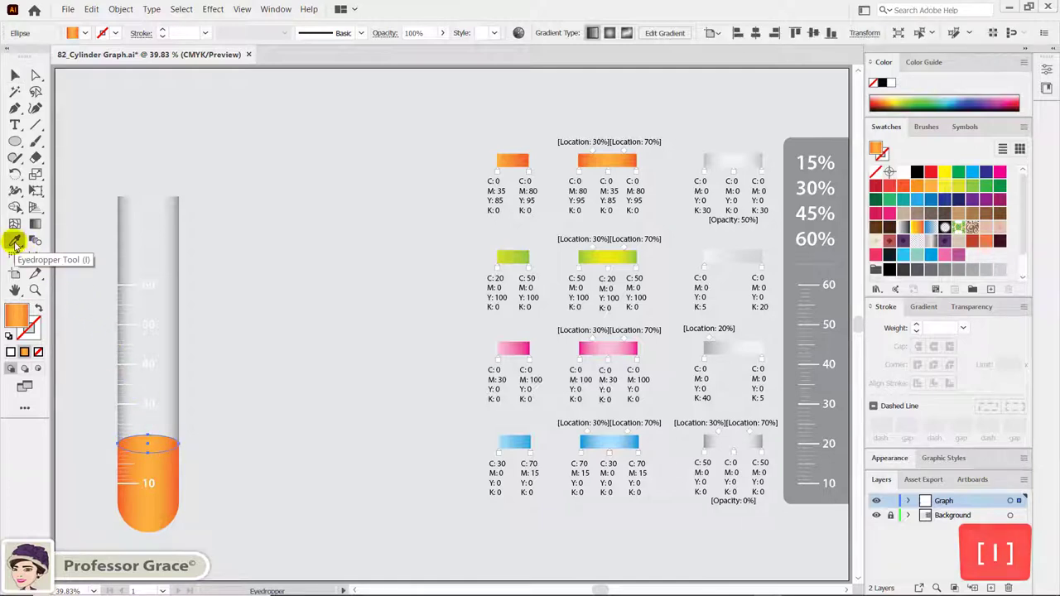
left_click(513, 157)
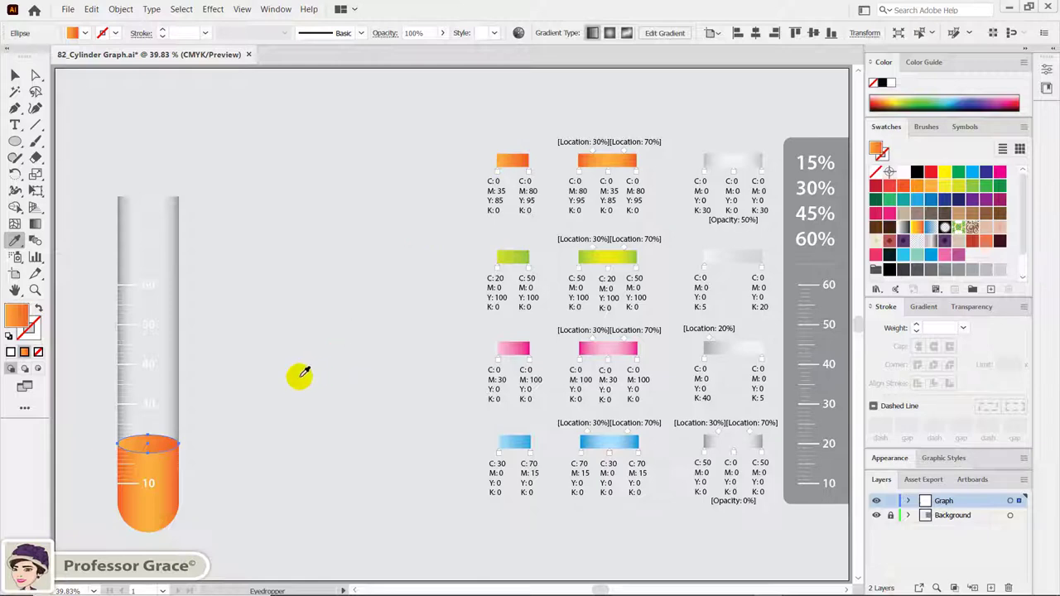
key("v")
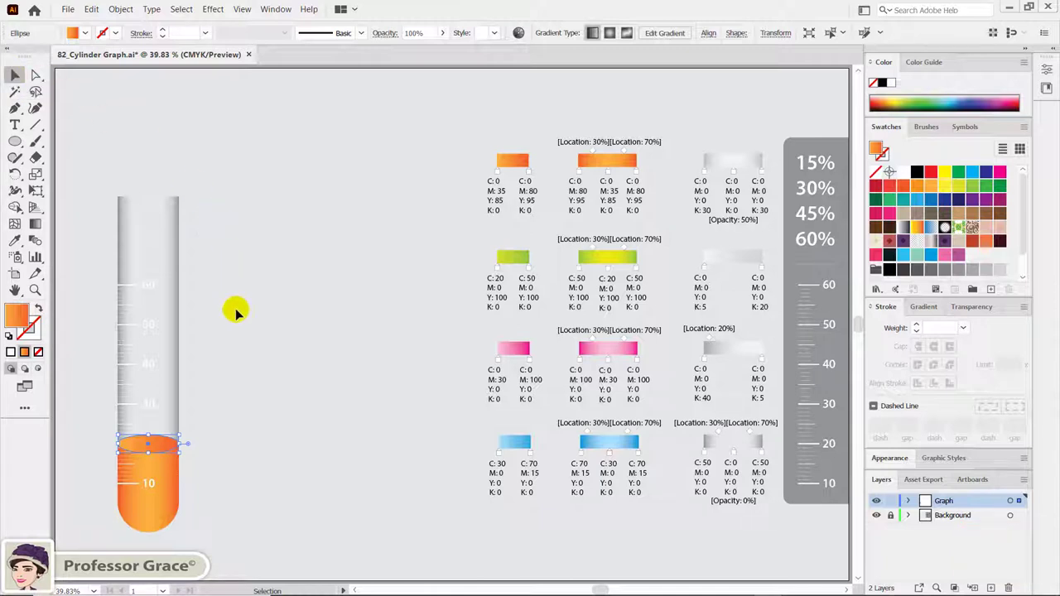
left_click(239, 443)
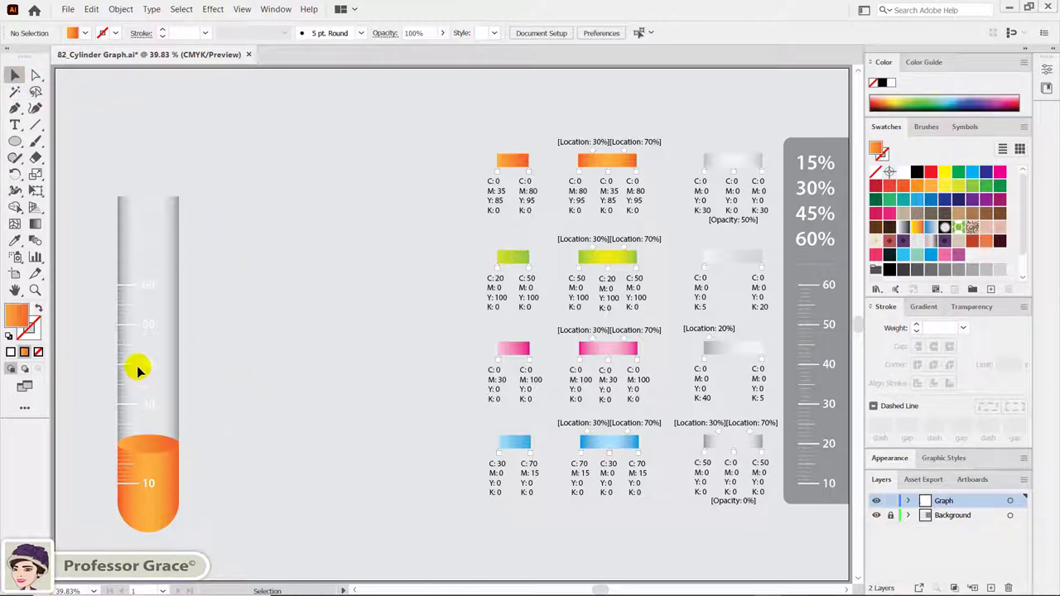
Bring the 10–60 tick-mark scale in front of the liquid and lock it.
left_click(143, 369)
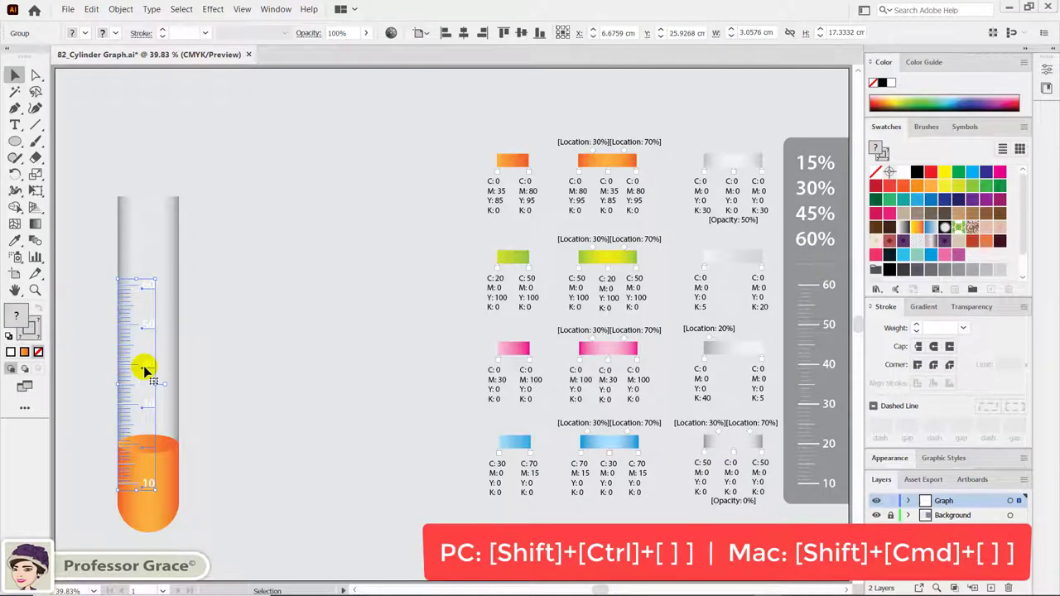
key("ctrl")
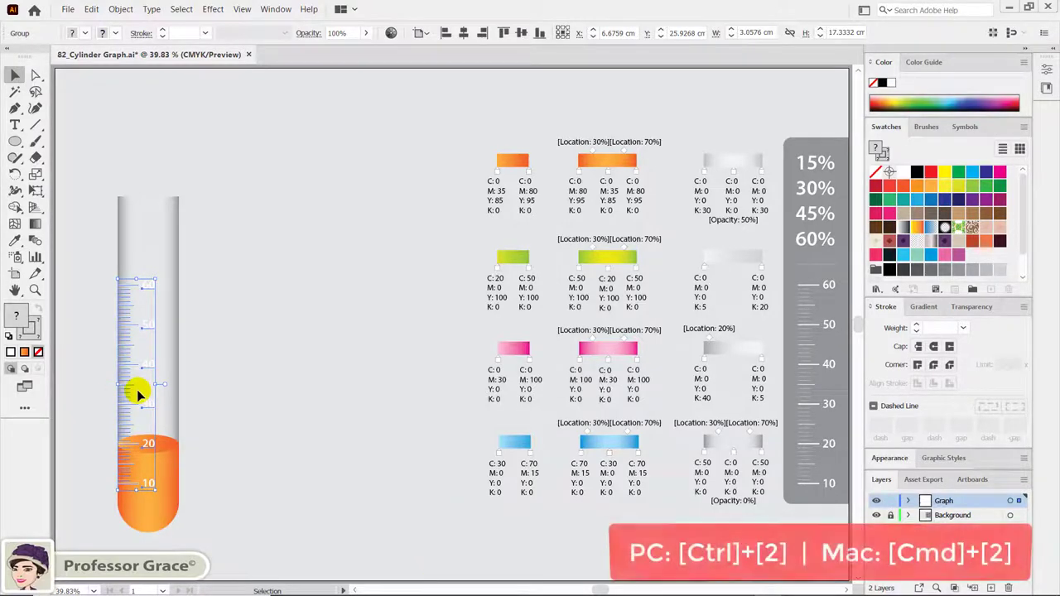
key("ctrl")
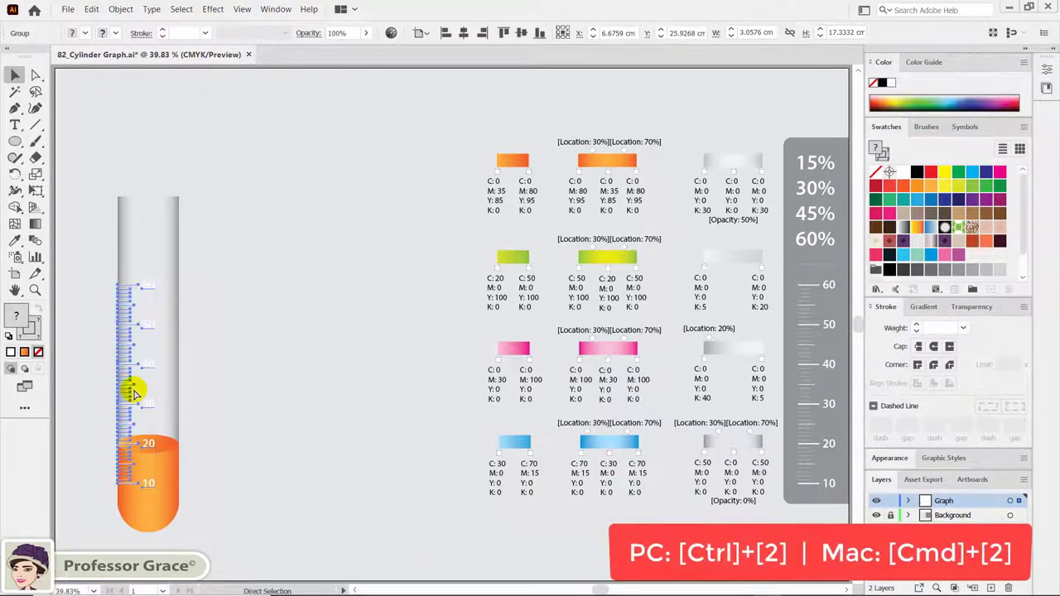
key("ctrl+2")
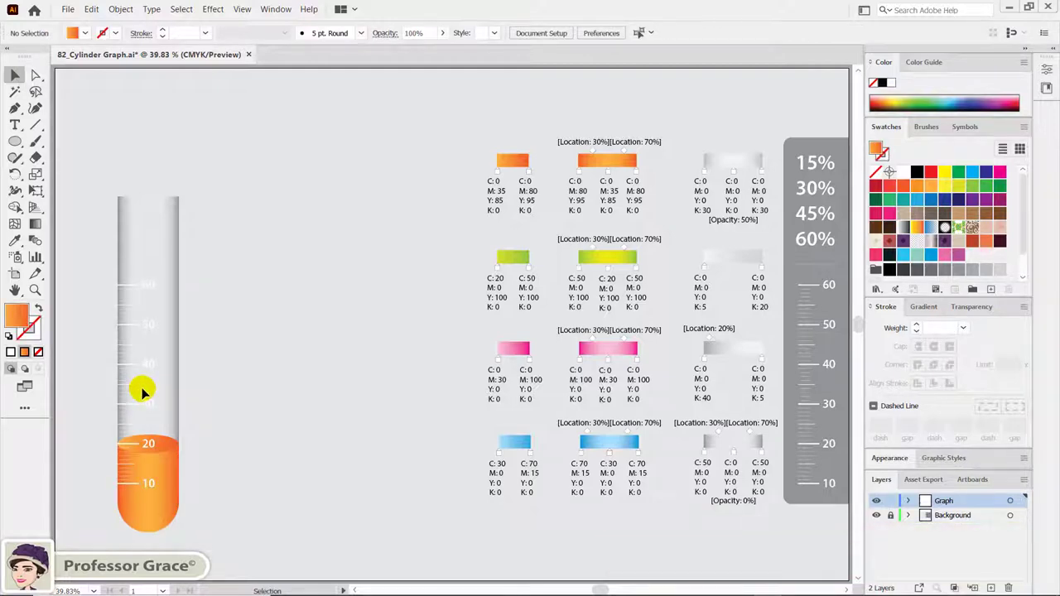
key("a")
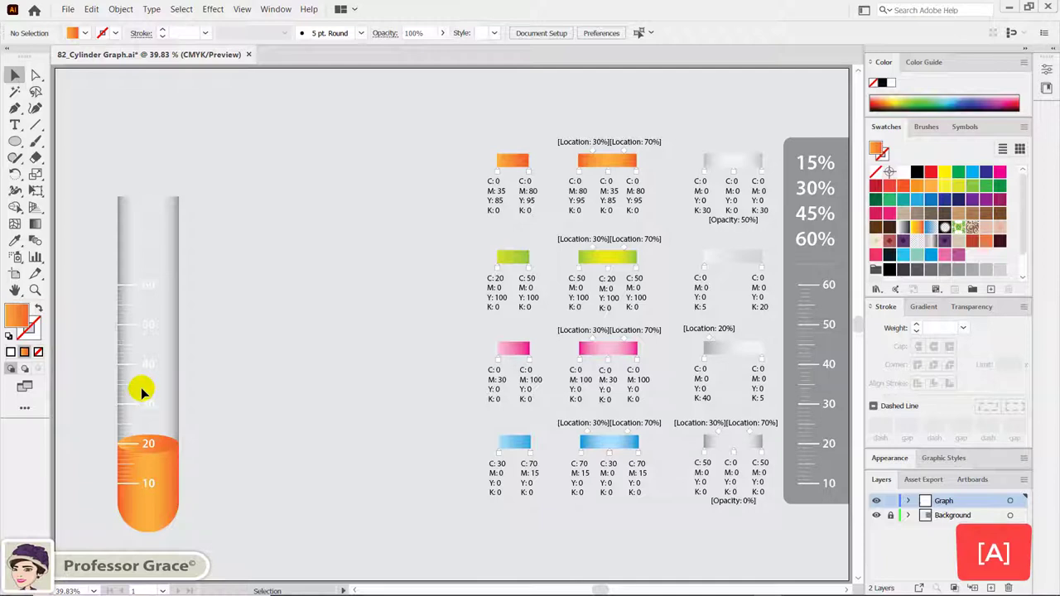
key("a")
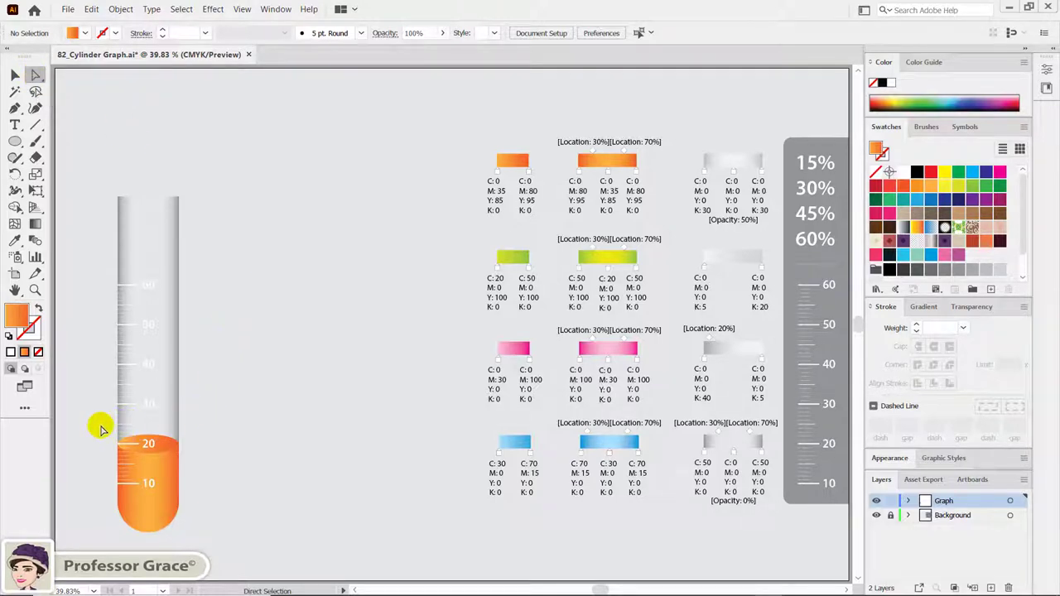
Drag the orange liquid's top anchors straight down to just below the 20 mark.
left_click_drag(99, 426, 191, 460)
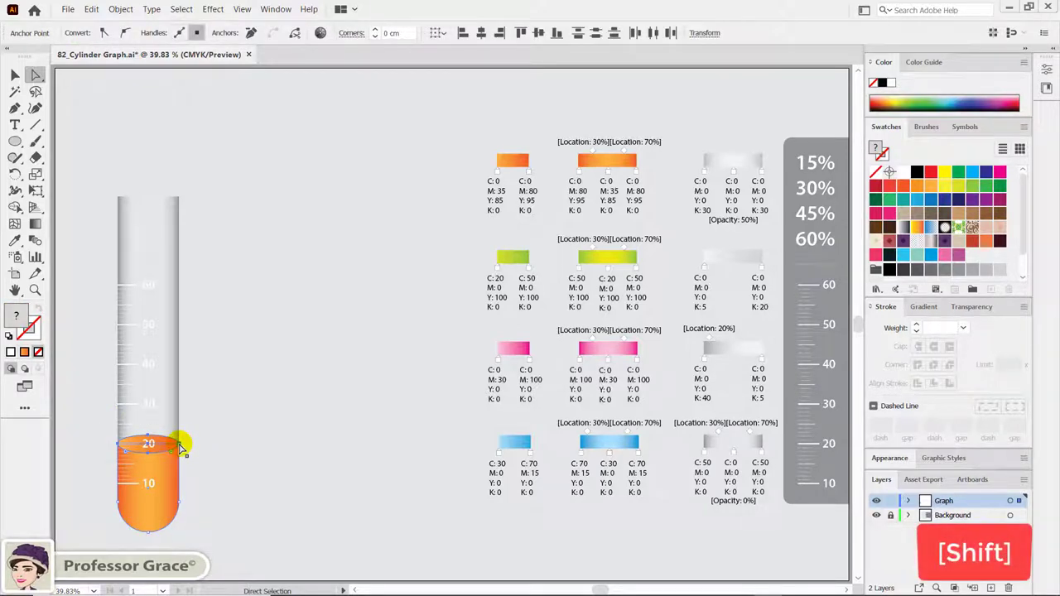
left_click_drag(179, 445, 180, 455)
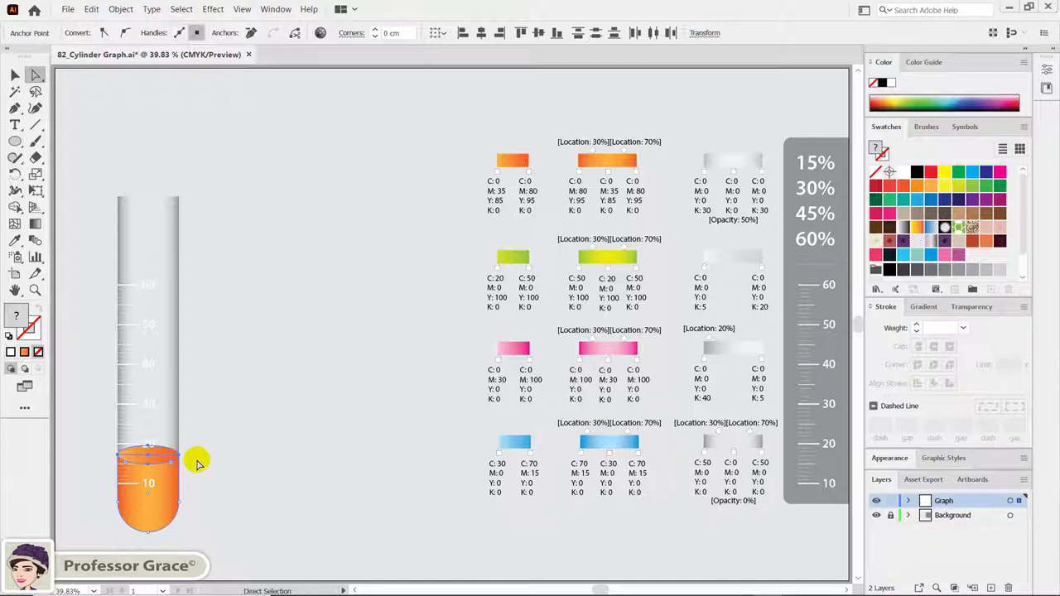
left_click(199, 464)
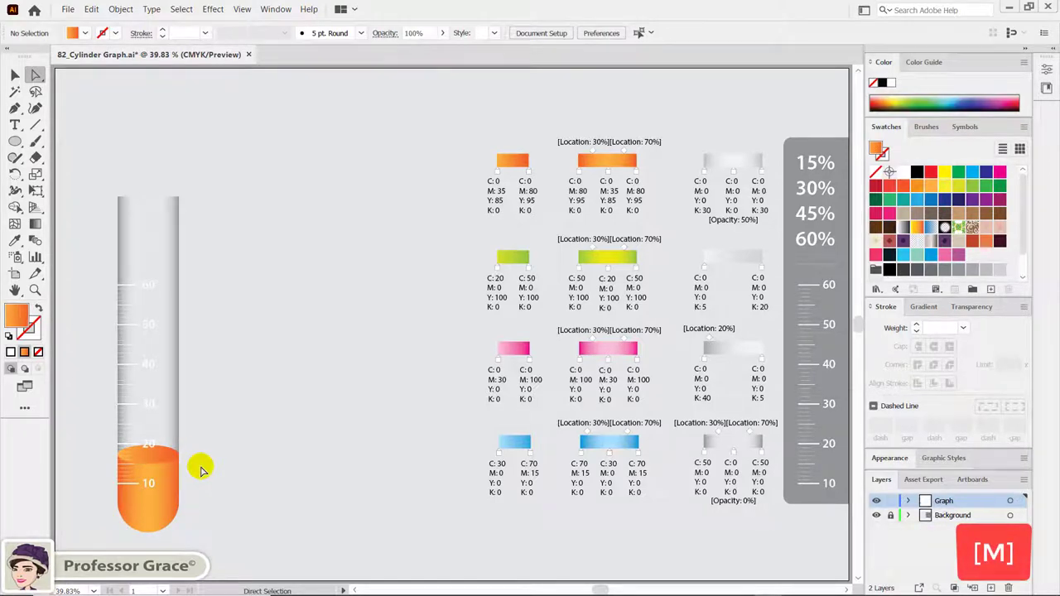
Draw a 5 cm wide by 6 cm tall rectangle just above the tube's top.
key("m")
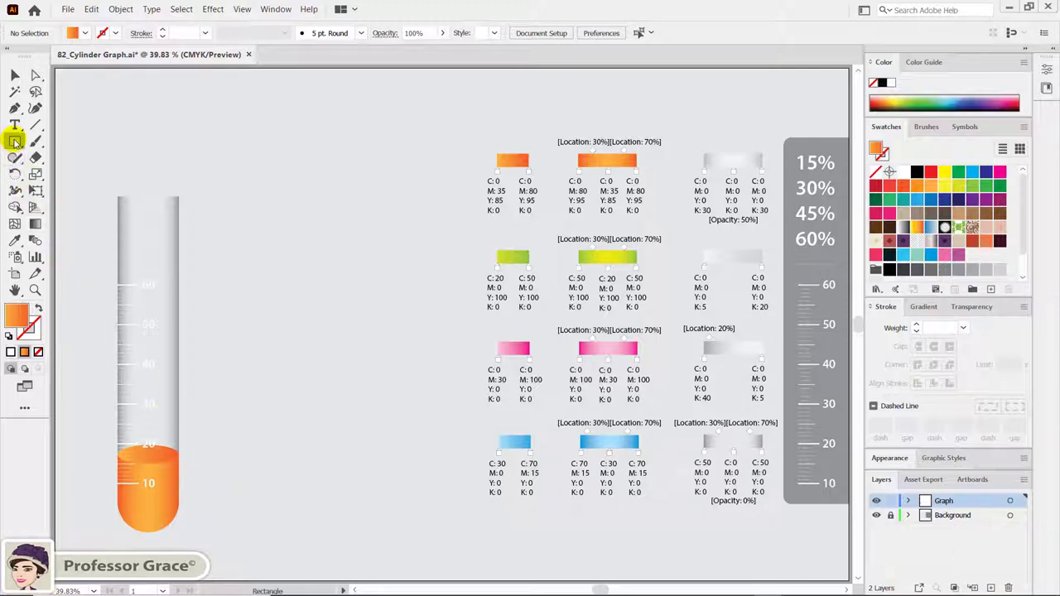
left_click(109, 126)
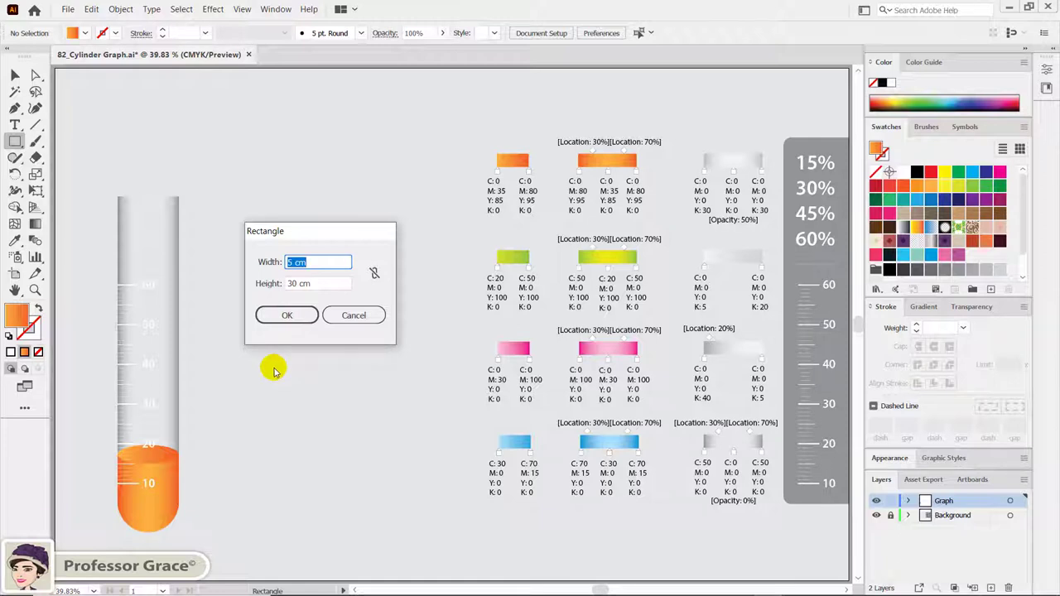
type("5")
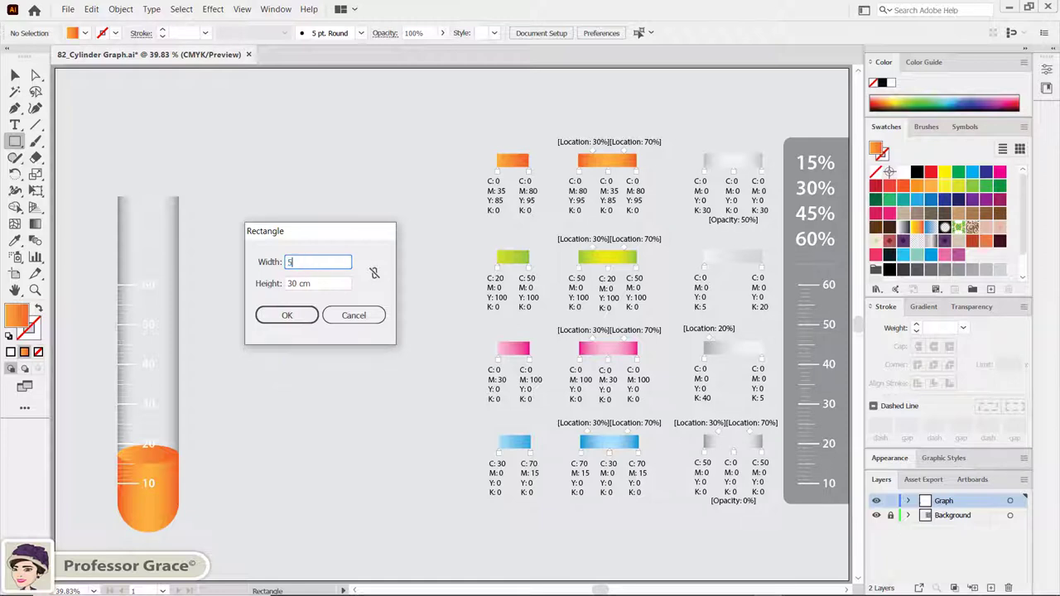
key("Tab")
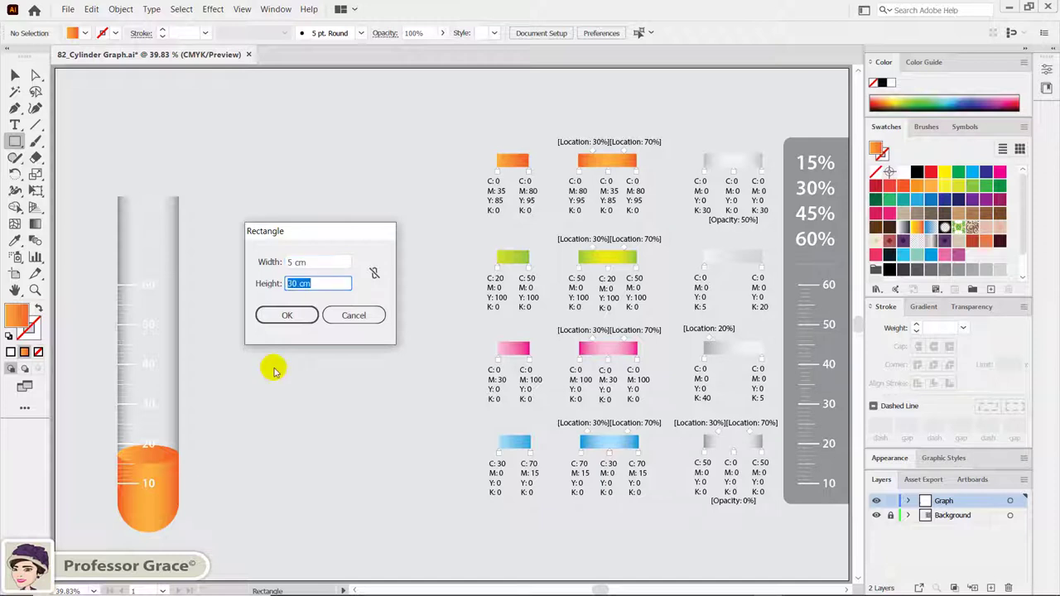
type("6")
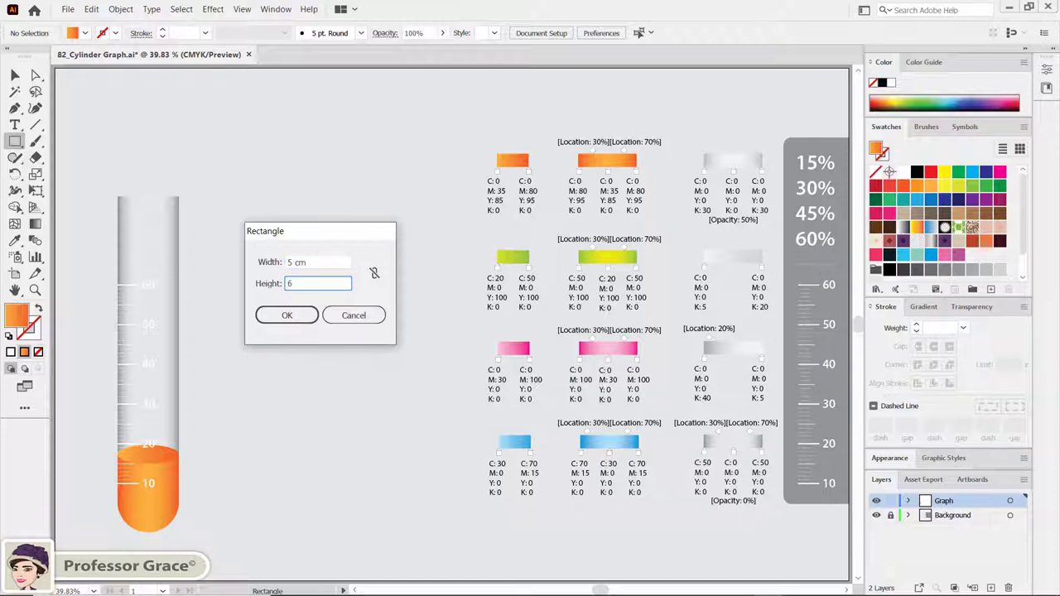
left_click(286, 316)
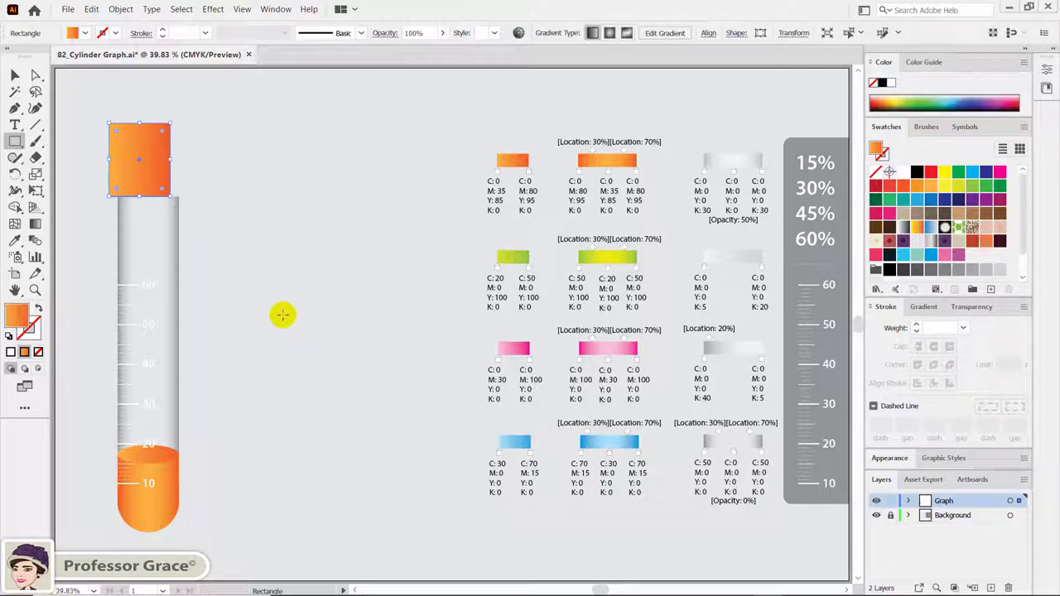
key("i")
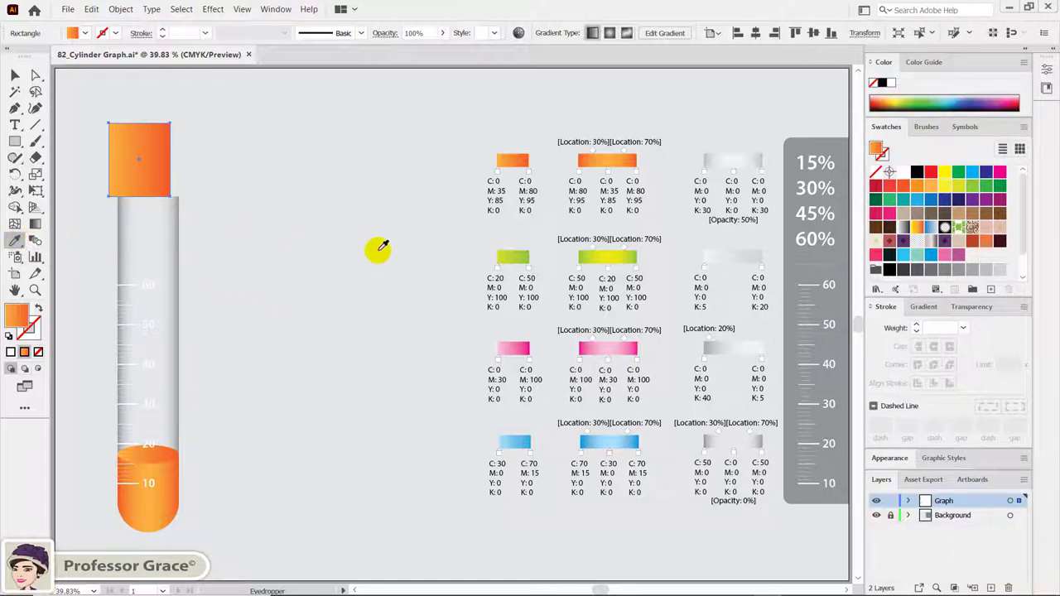
Give the new rectangle the pale grey gradient from the sample swatch.
left_click(738, 345)
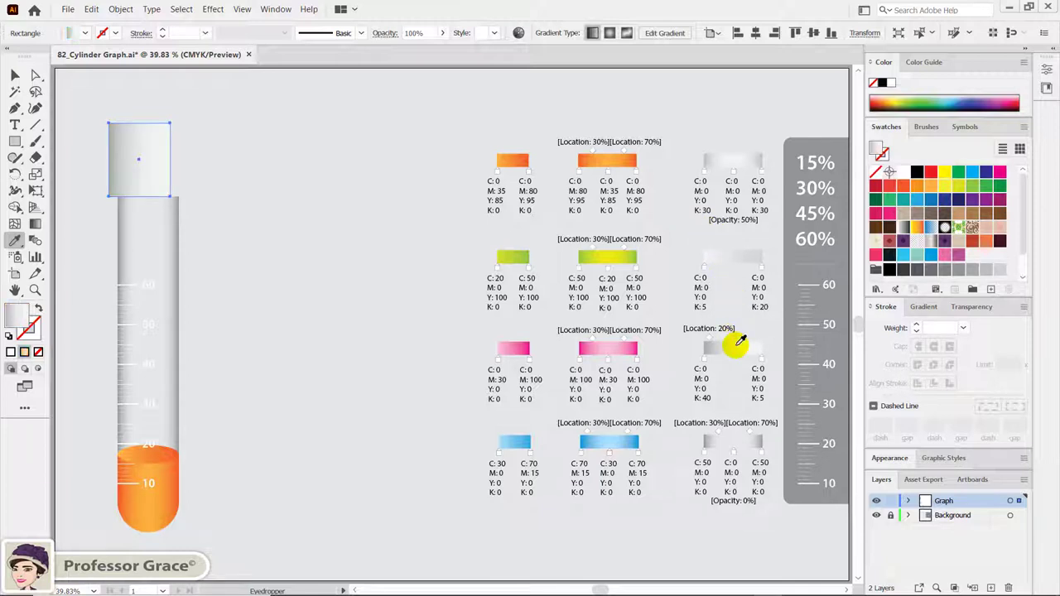
key("v")
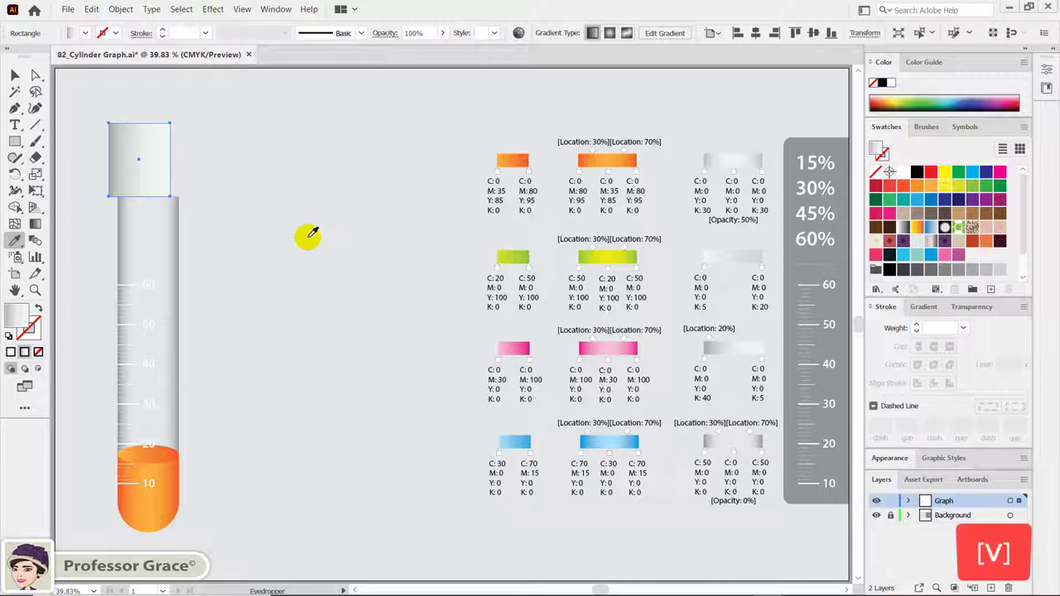
key("v")
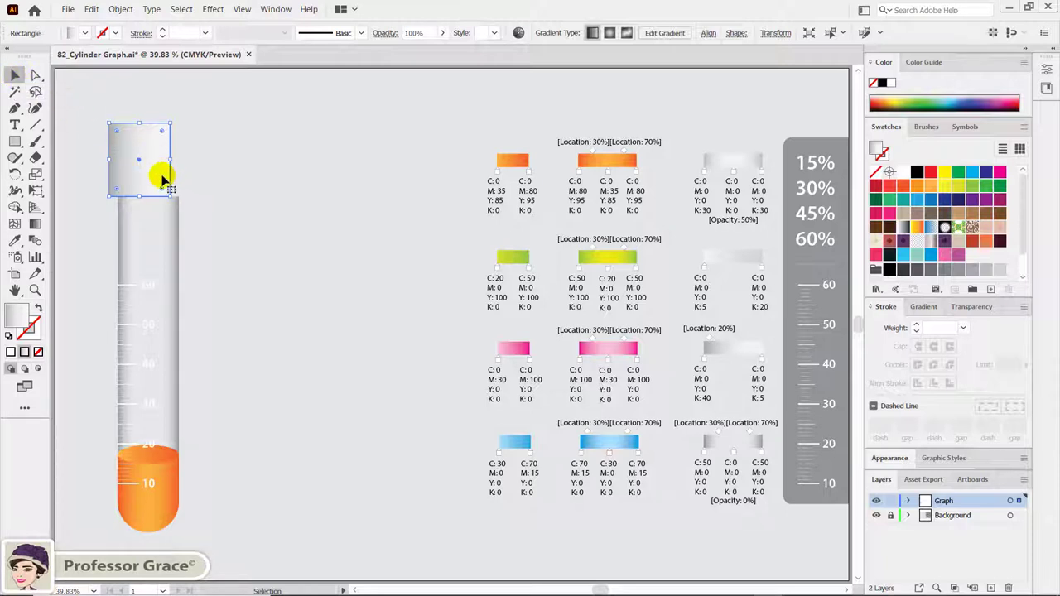
Move the grey rectangle onto the tube top and align it to the orange liquid as key object.
left_click_drag(162, 179, 170, 194)
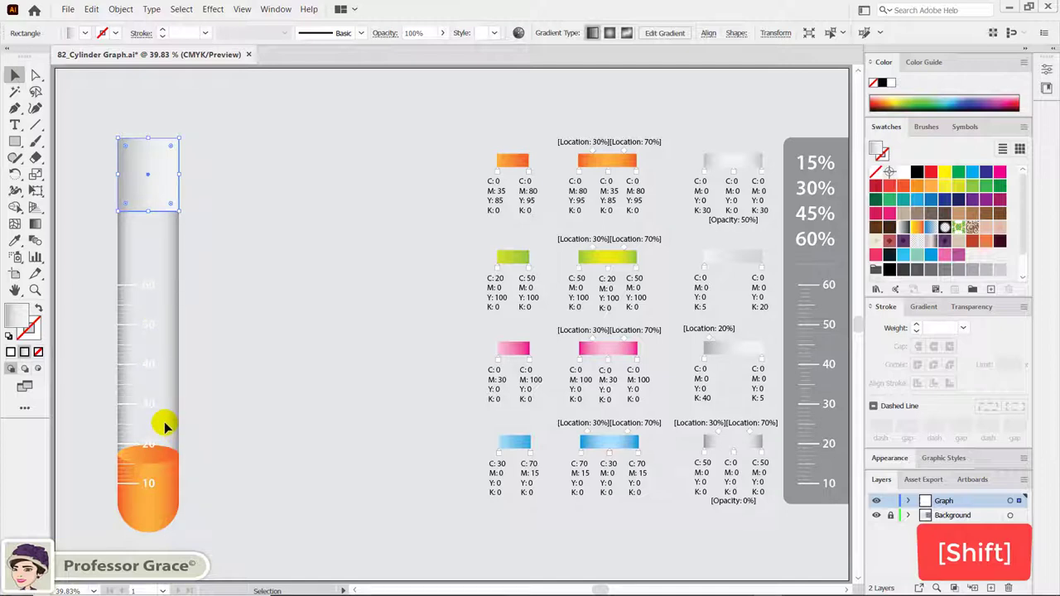
left_click(165, 490, "shift")
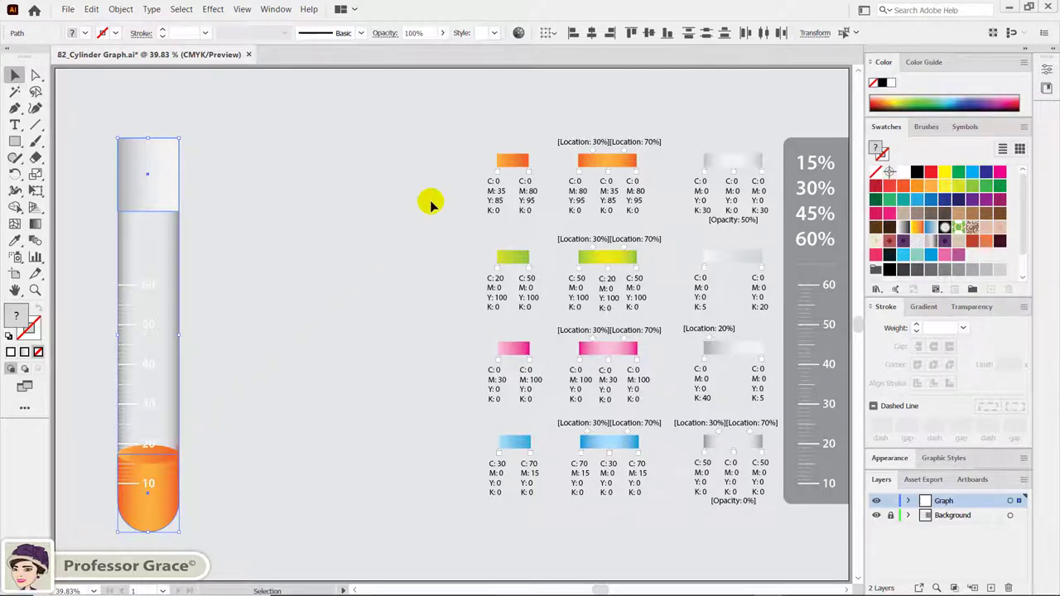
left_click(549, 32)
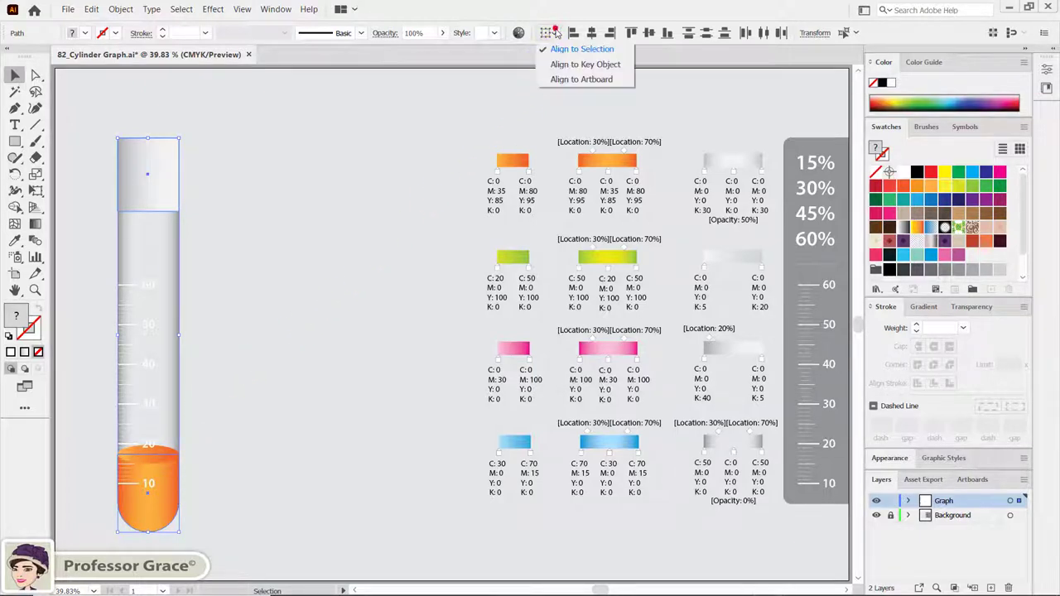
left_click(579, 65)
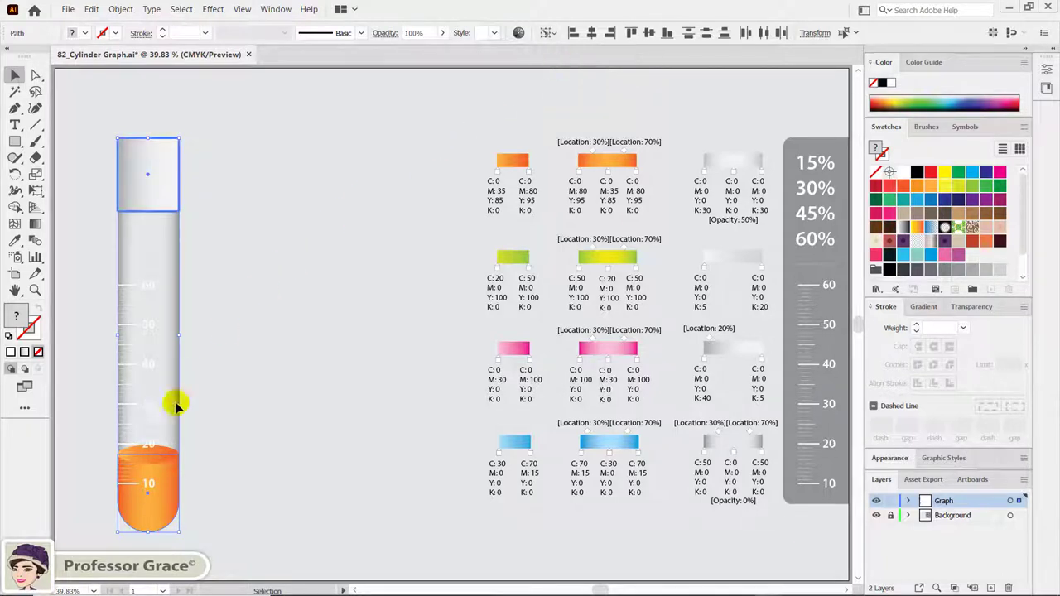
left_click(166, 511)
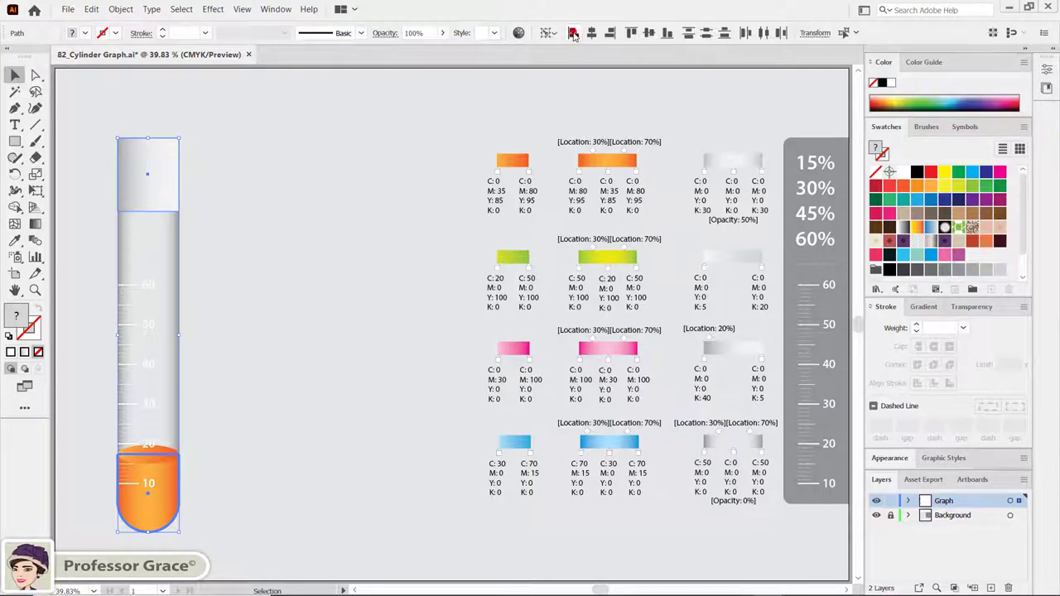
left_click(231, 237)
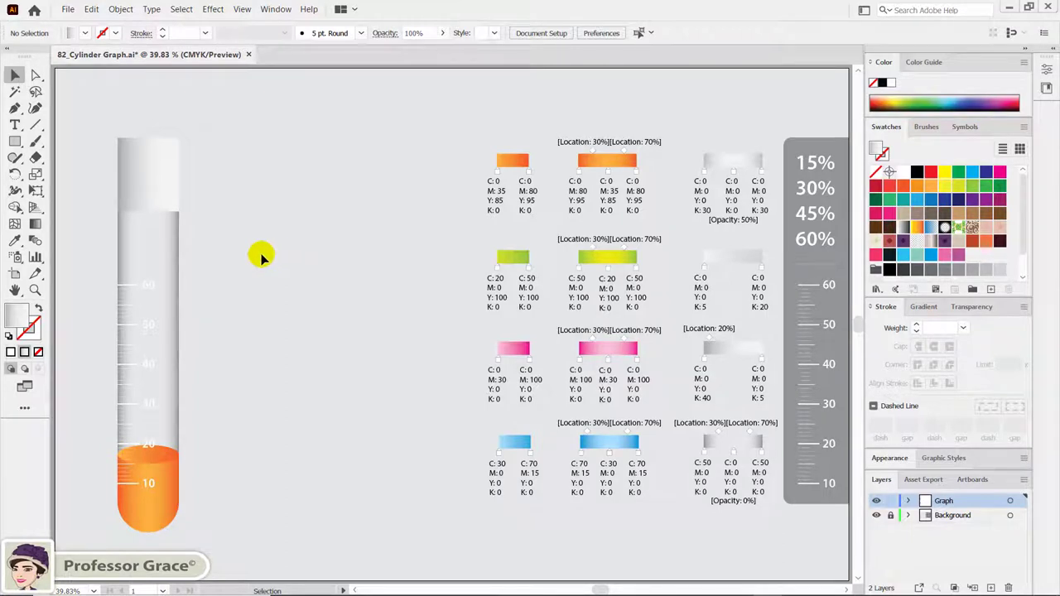
Copy the liquid's top ellipse up to the tube rim and the top section's base, then switch to Outline view.
left_click(168, 453)
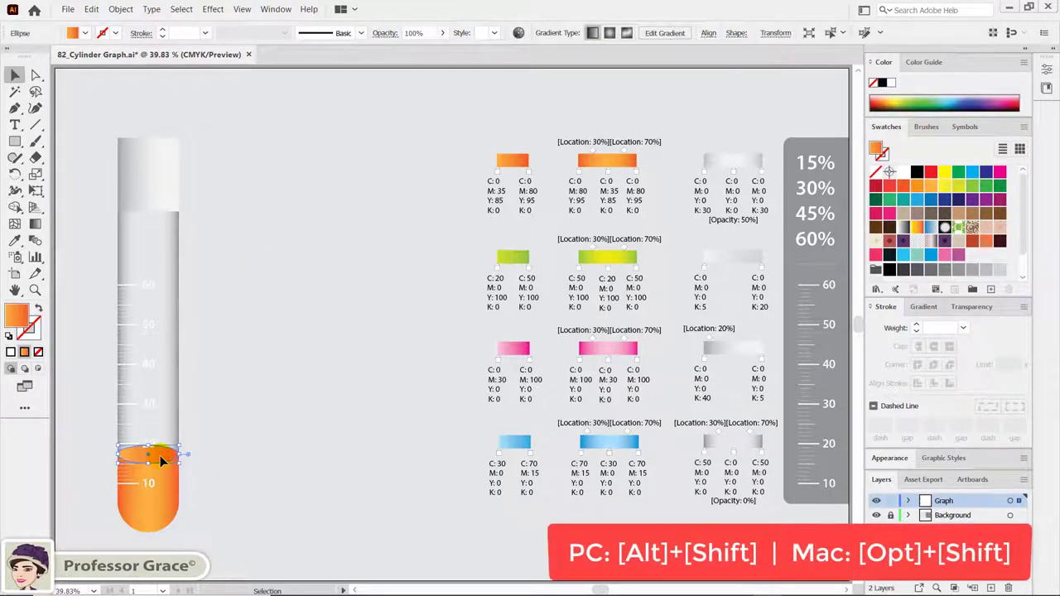
left_click_drag(159, 456, 189, 142)
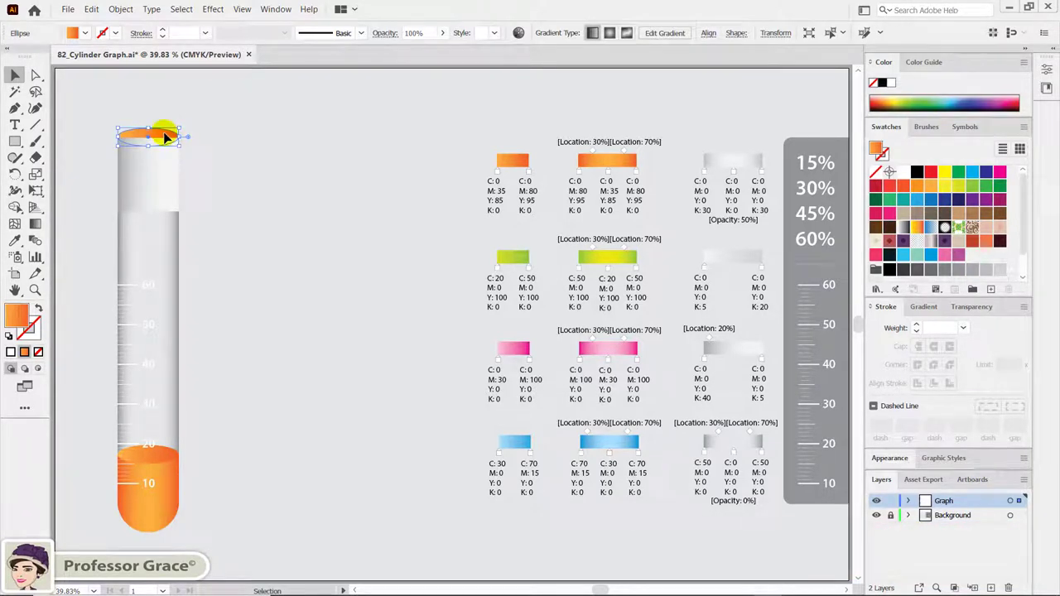
left_click_drag(165, 137, 161, 209)
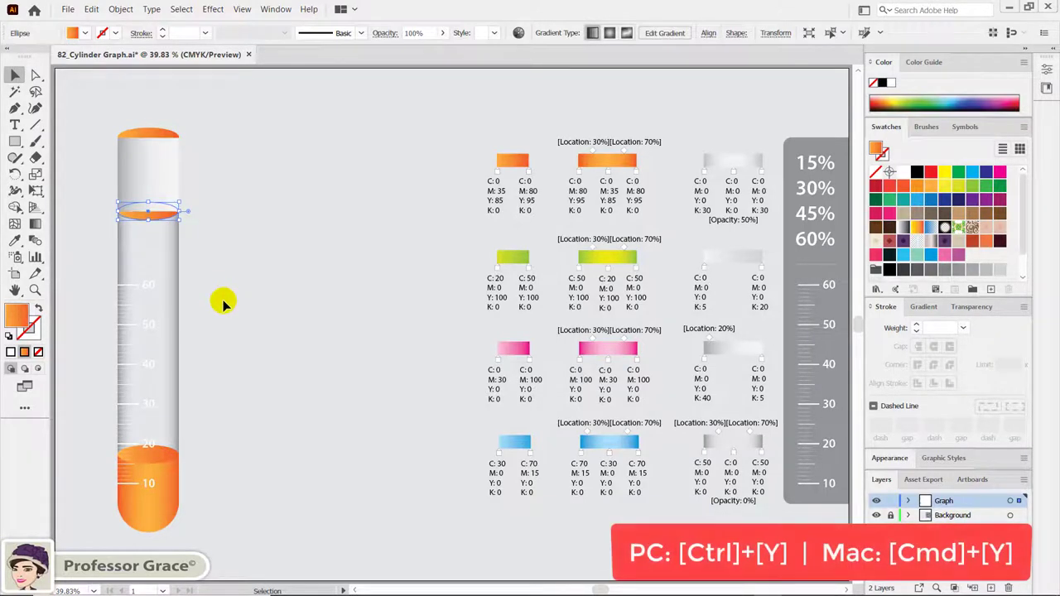
key("ctrl")
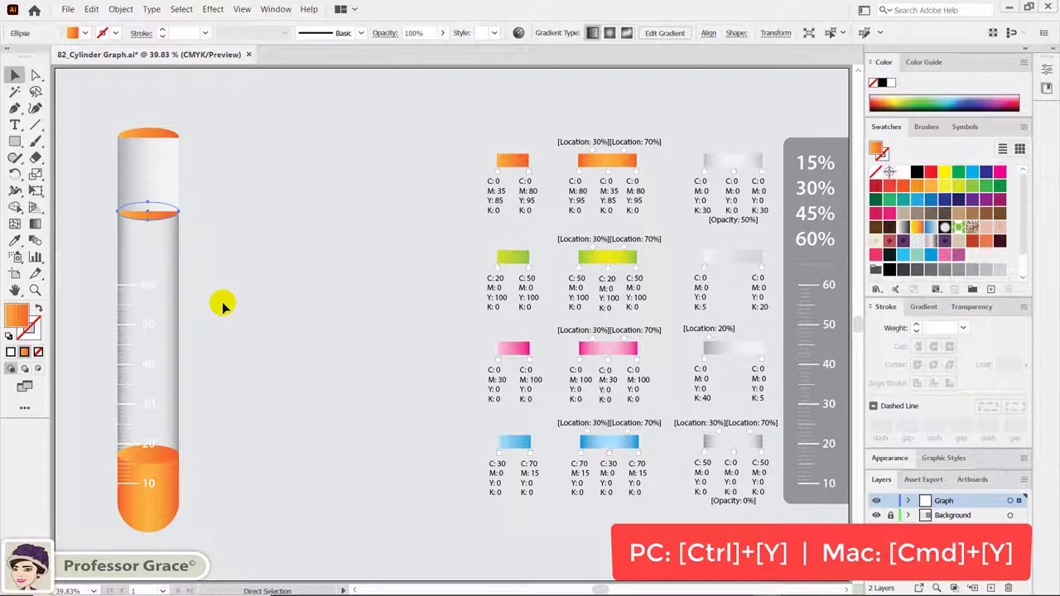
key("ctrl+y")
left_click(220, 301)
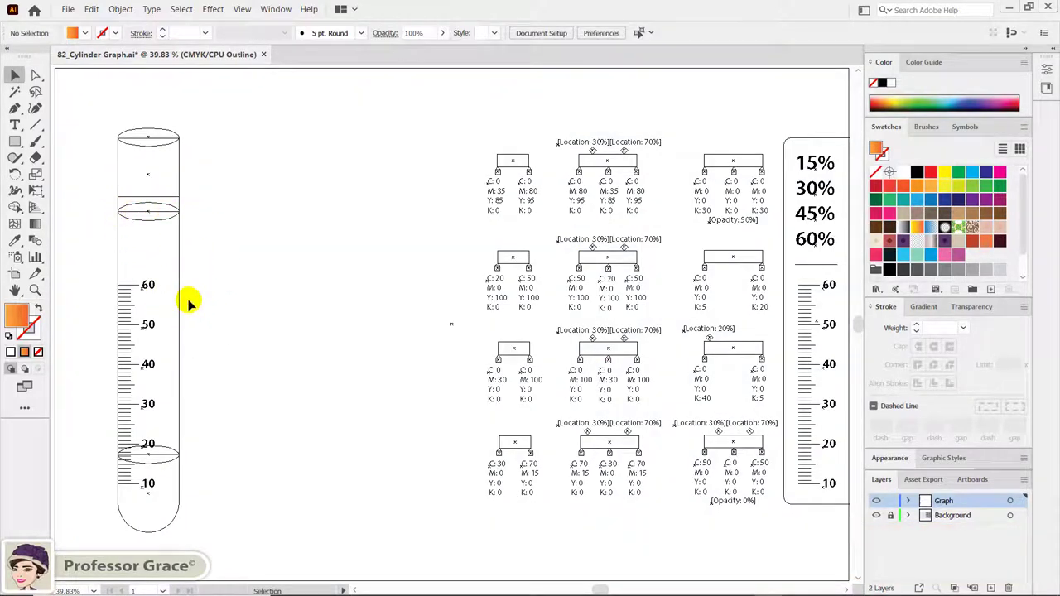
Zoom in on the tube's top and nudge the rim ellipse into position.
key("z")
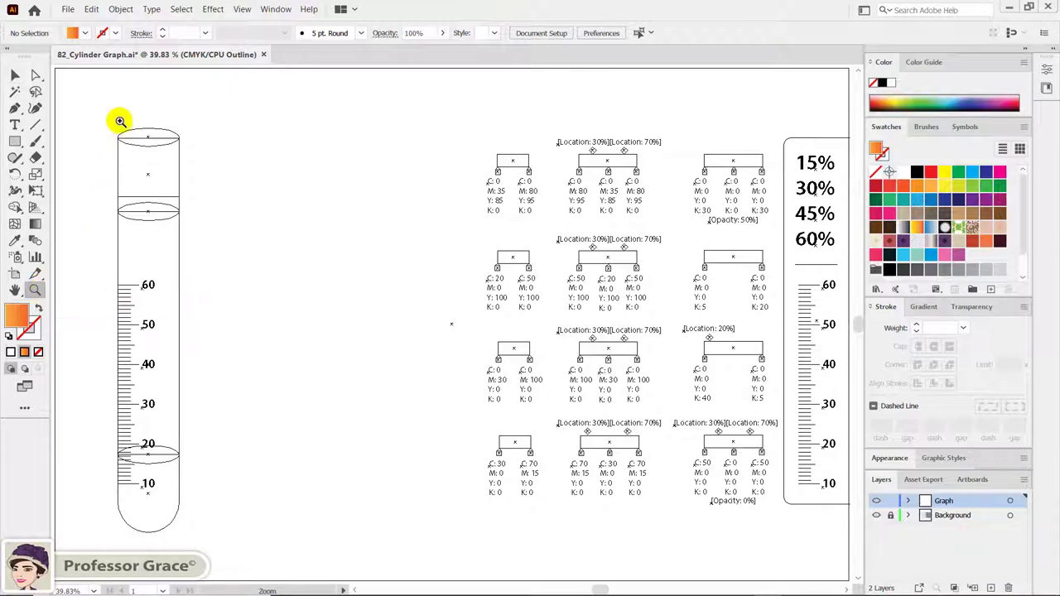
left_click_drag(112, 119, 190, 228)
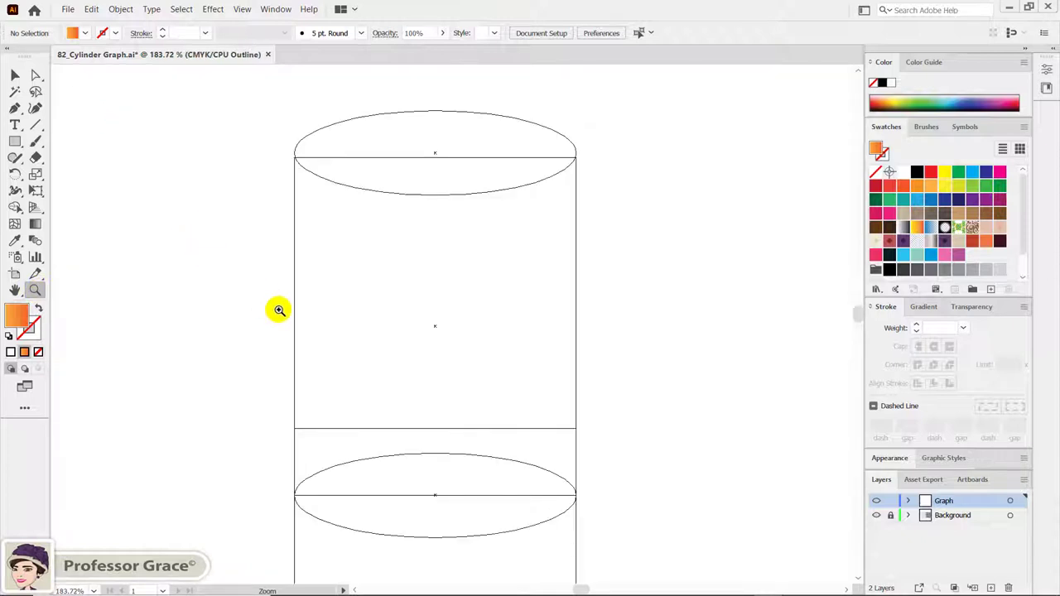
left_click(17, 75)
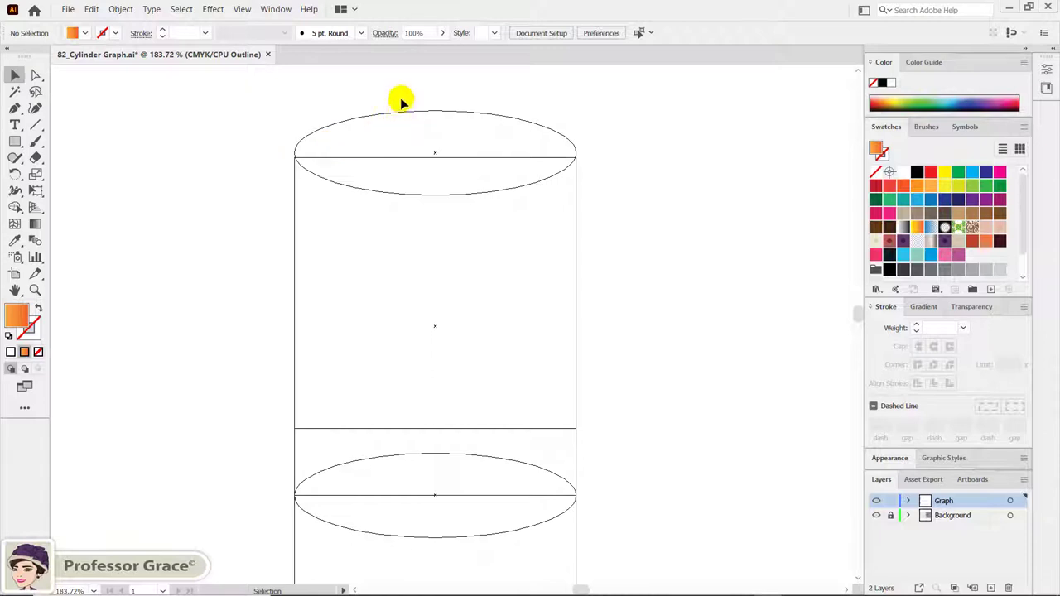
left_click_drag(402, 95, 436, 159)
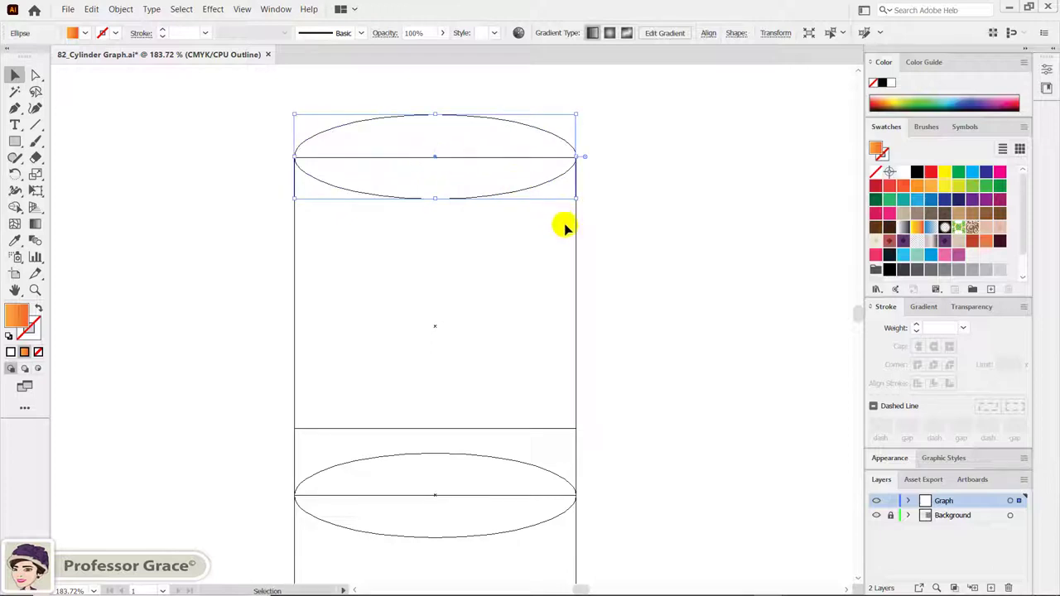
key("Down")
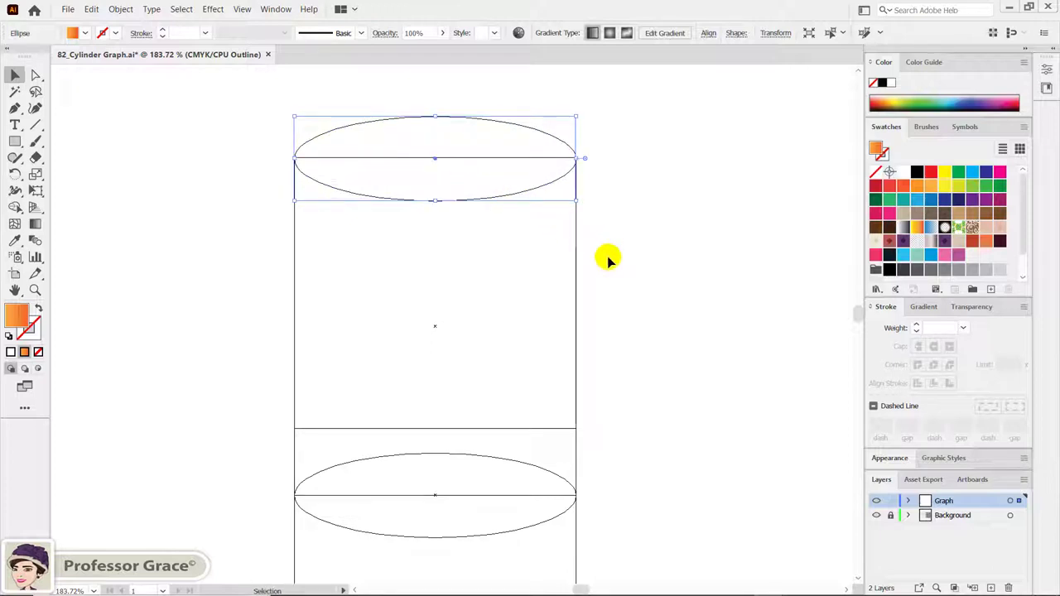
key("Up")
left_click(607, 286)
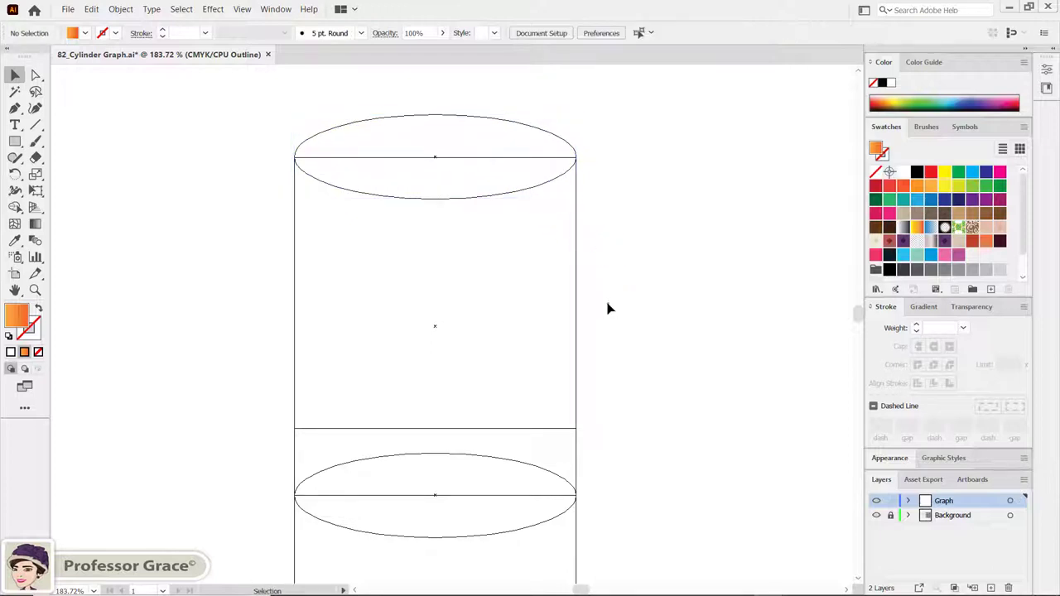
Lower the grey top section and both ellipses slightly, then return to full-colour preview.
left_click_drag(262, 126, 399, 253)
left_click(478, 458, "shift")
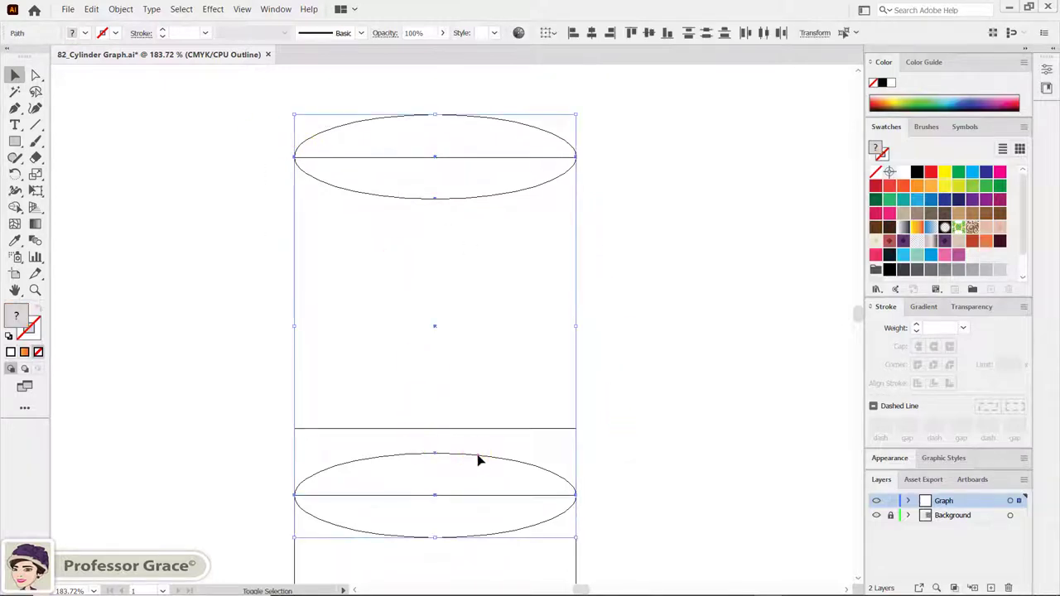
left_click_drag(477, 459, 473, 466)
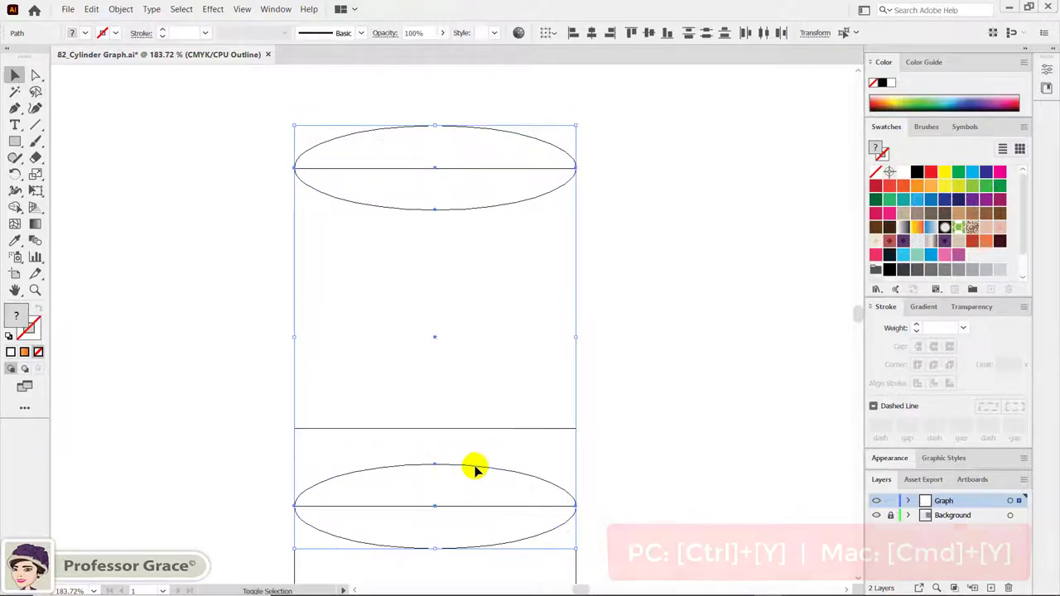
left_click(616, 404)
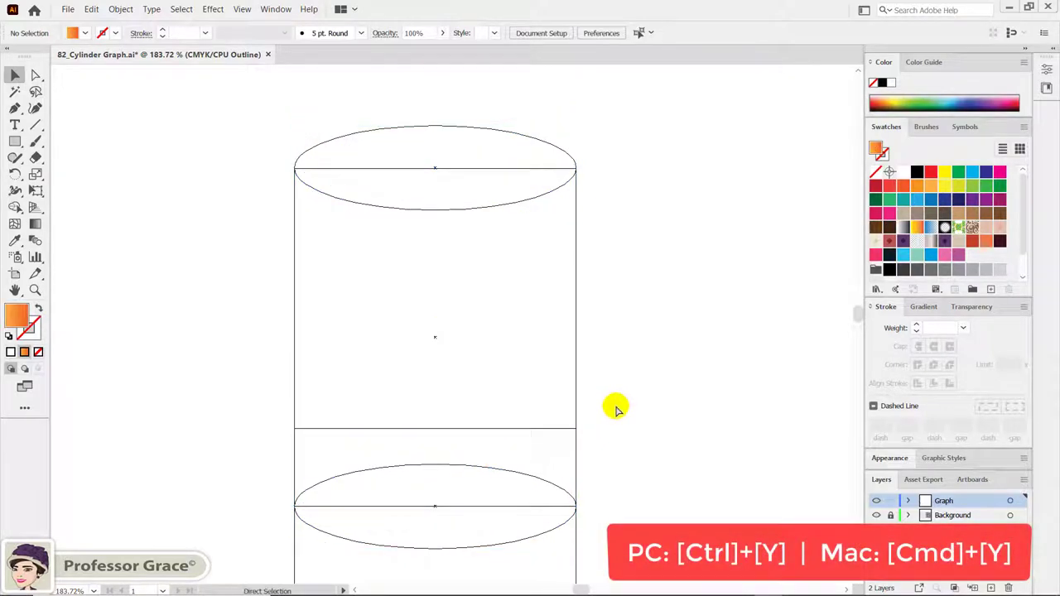
key("ctrl+y")
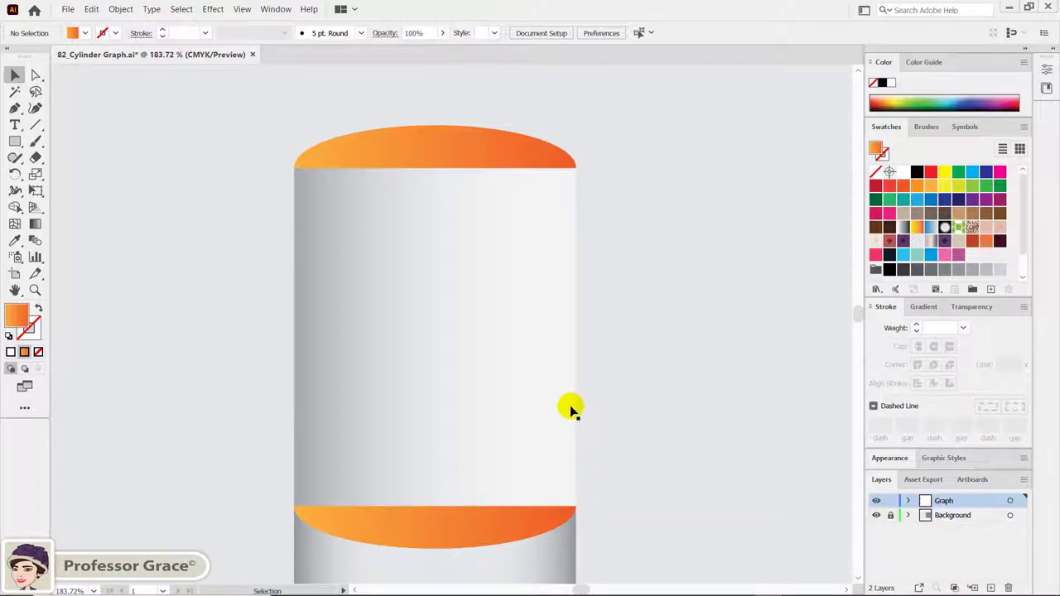
Unite the grey top section with the lower orange ellipse using the Shape Builder Tool.
key("shift")
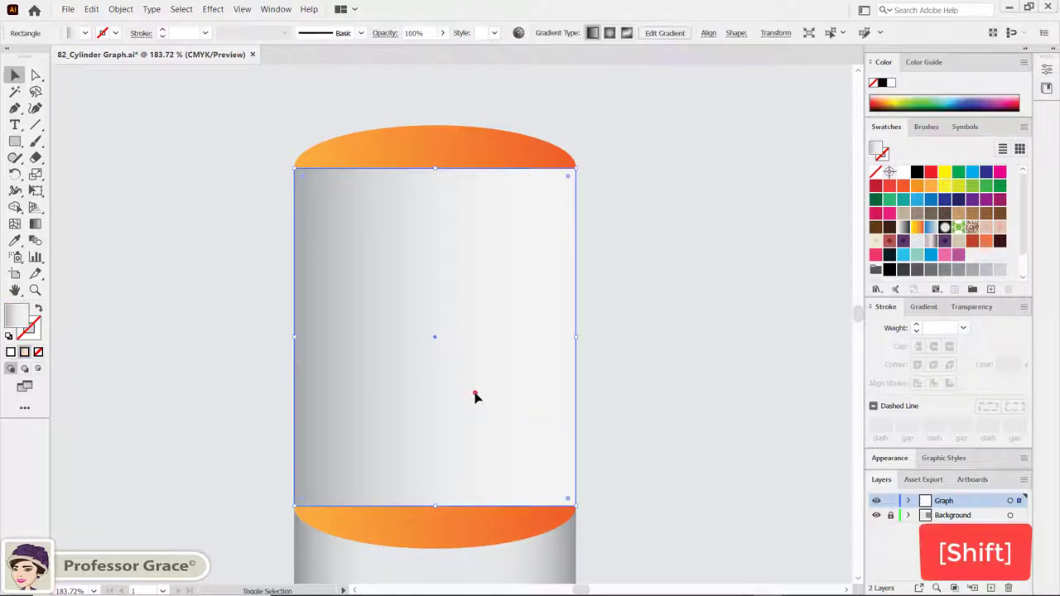
left_click(476, 396, "shift")
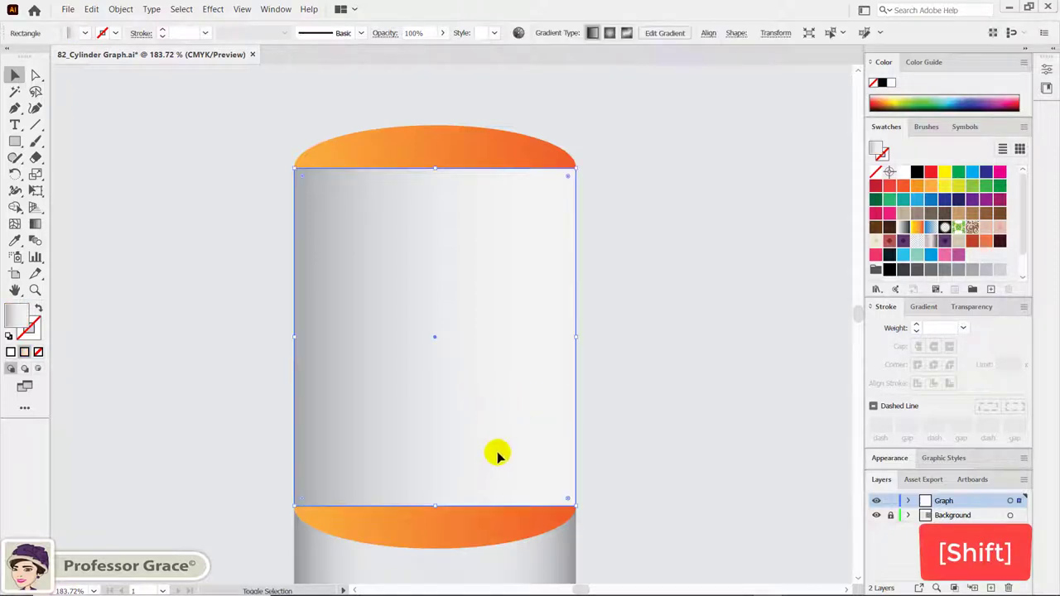
left_click(463, 526, "shift")
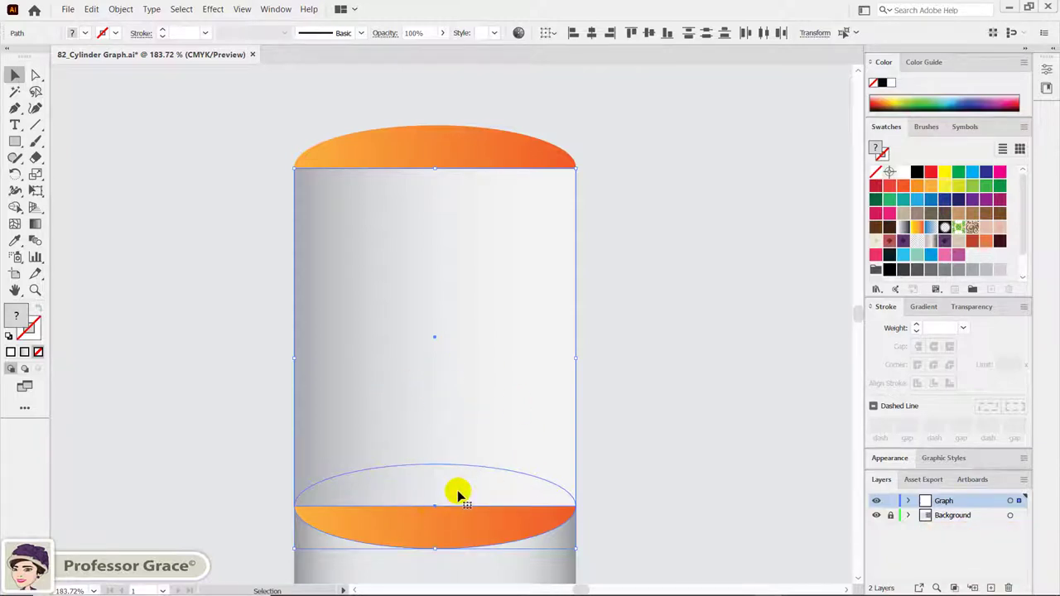
left_click(14, 207)
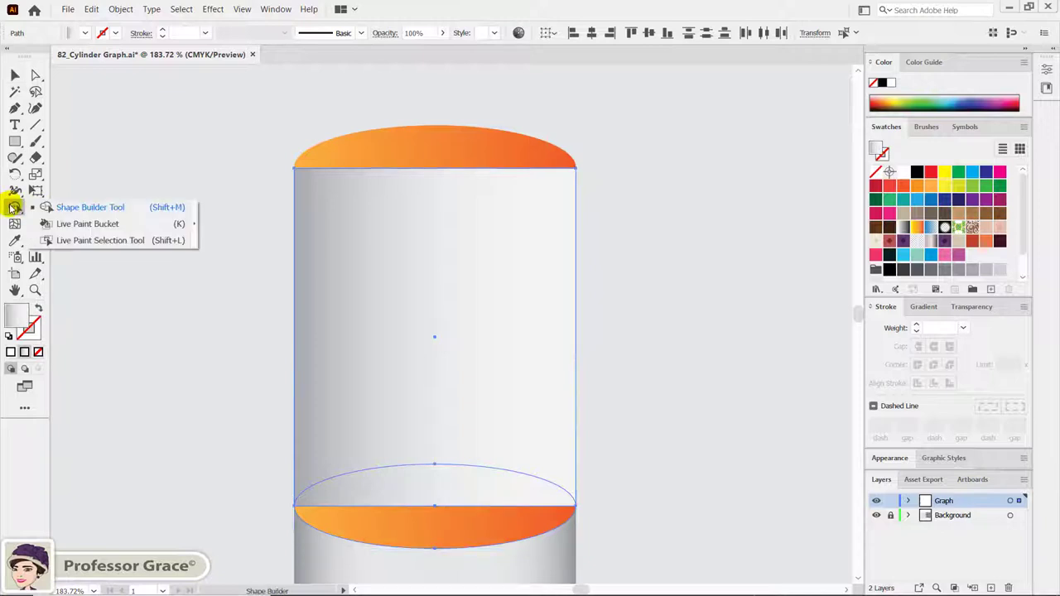
left_click(91, 207)
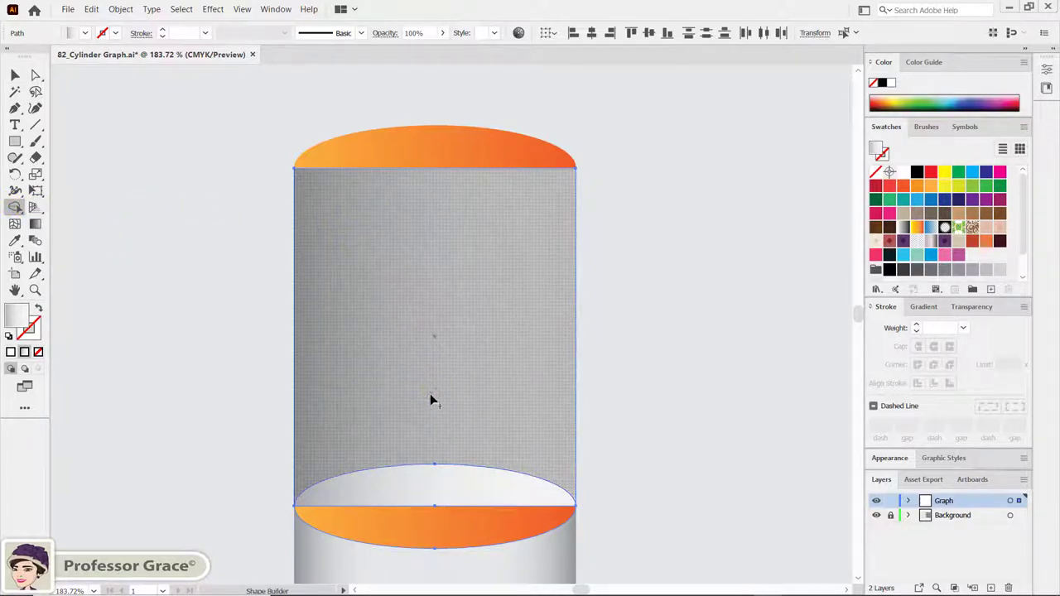
left_click_drag(430, 400, 425, 520)
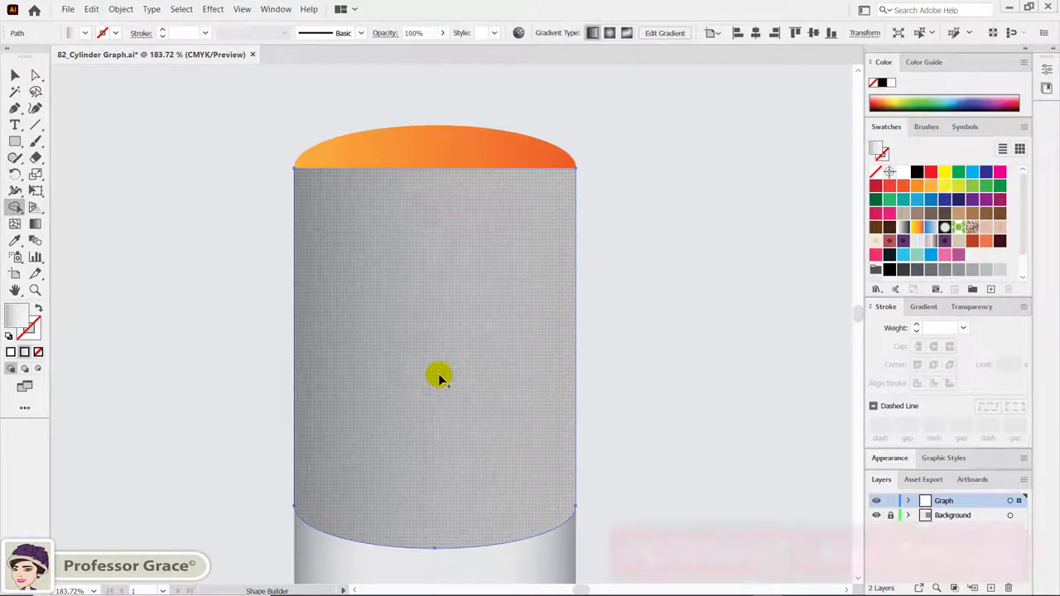
key("ctrl")
key("ctrl+0")
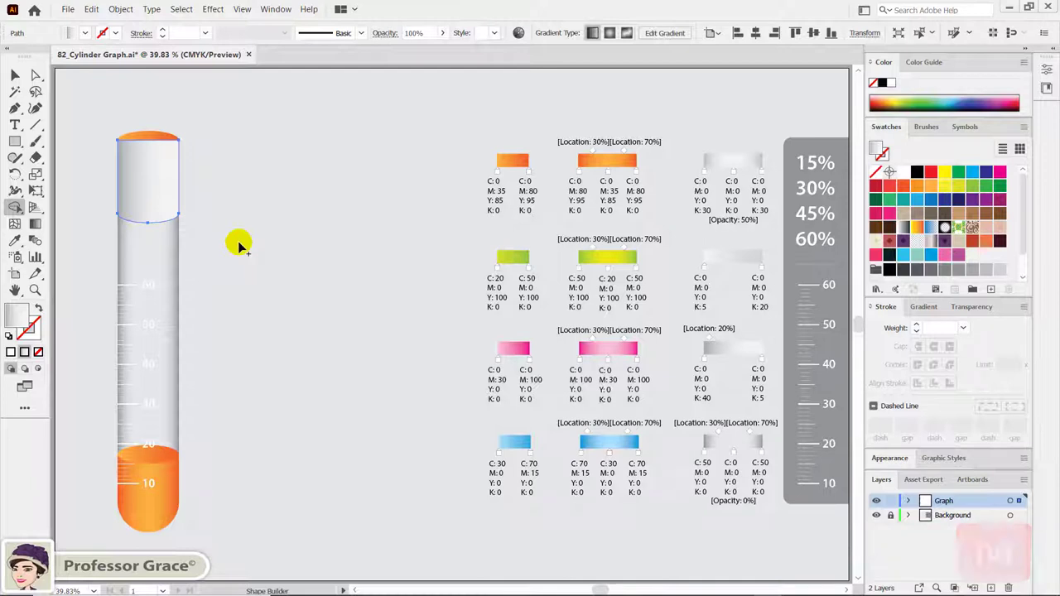
Send the rim ellipse backward, give it the light grey gradient, and choose the Rounded Rectangle Tool.
key("v")
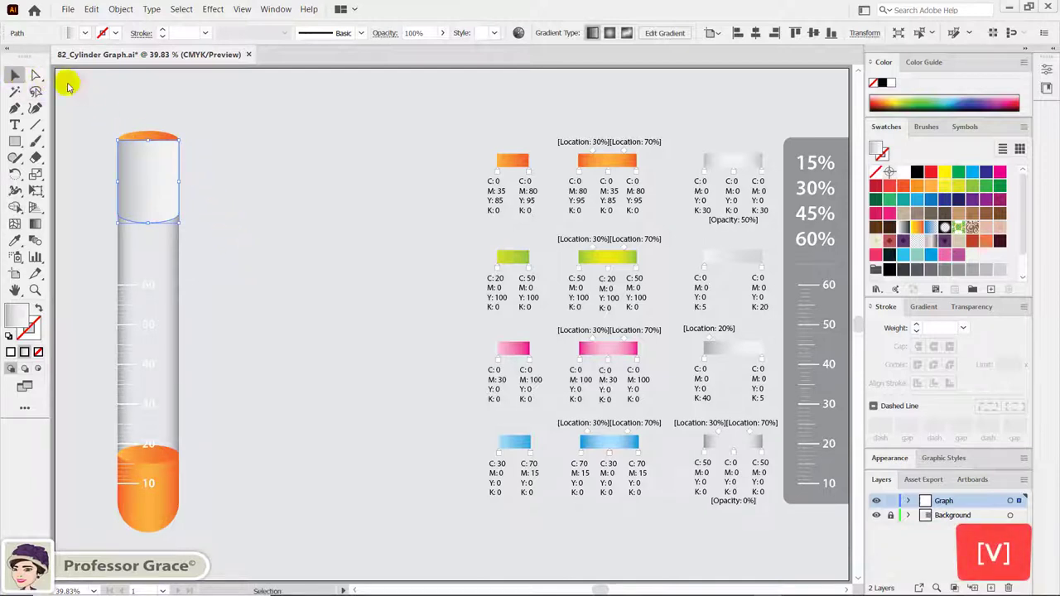
left_click(149, 137)
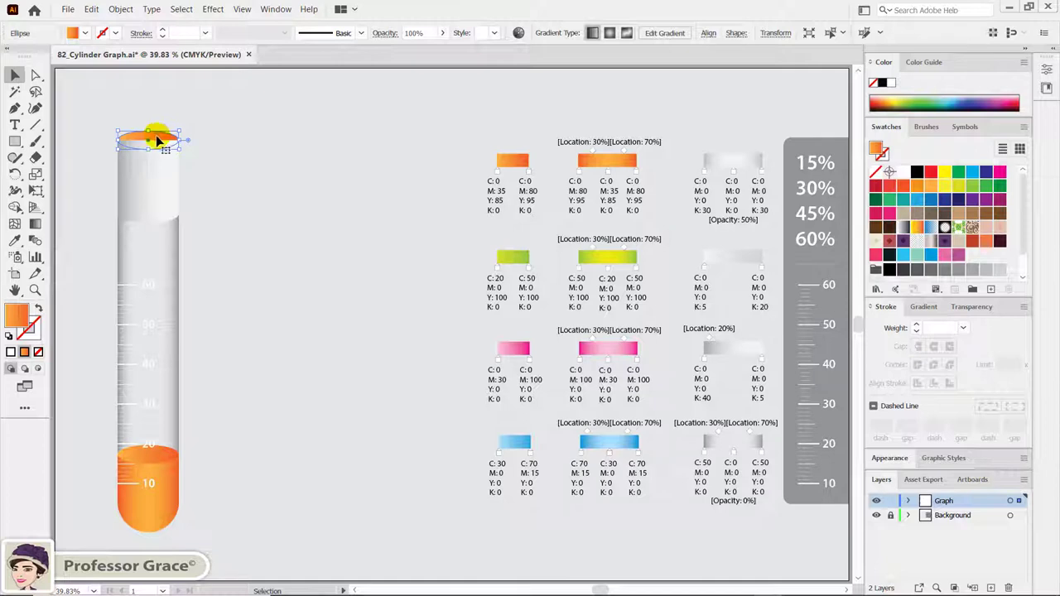
key("ctrl+shift+bracketleft")
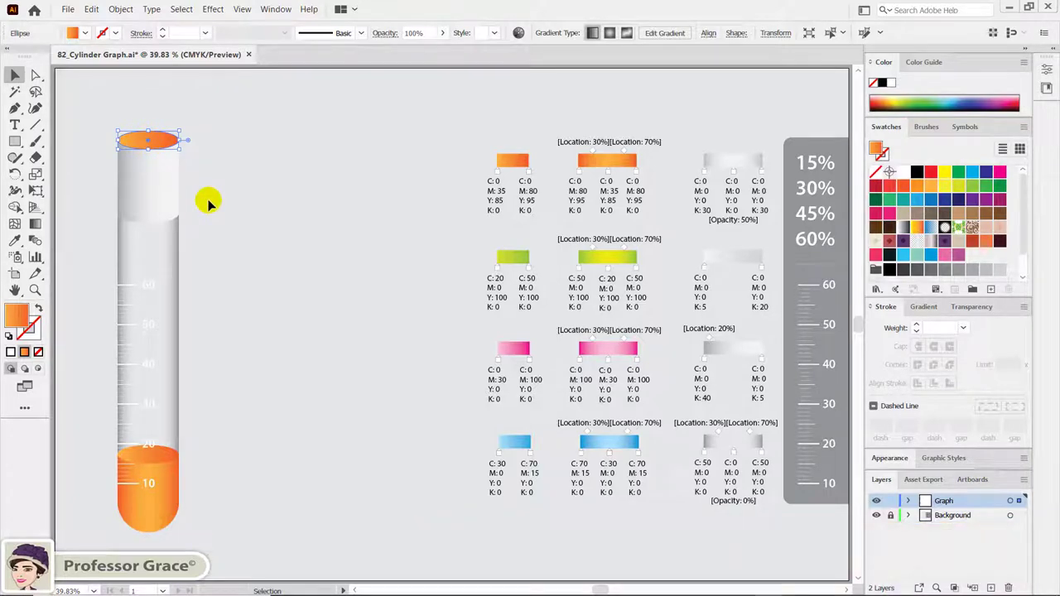
key("i")
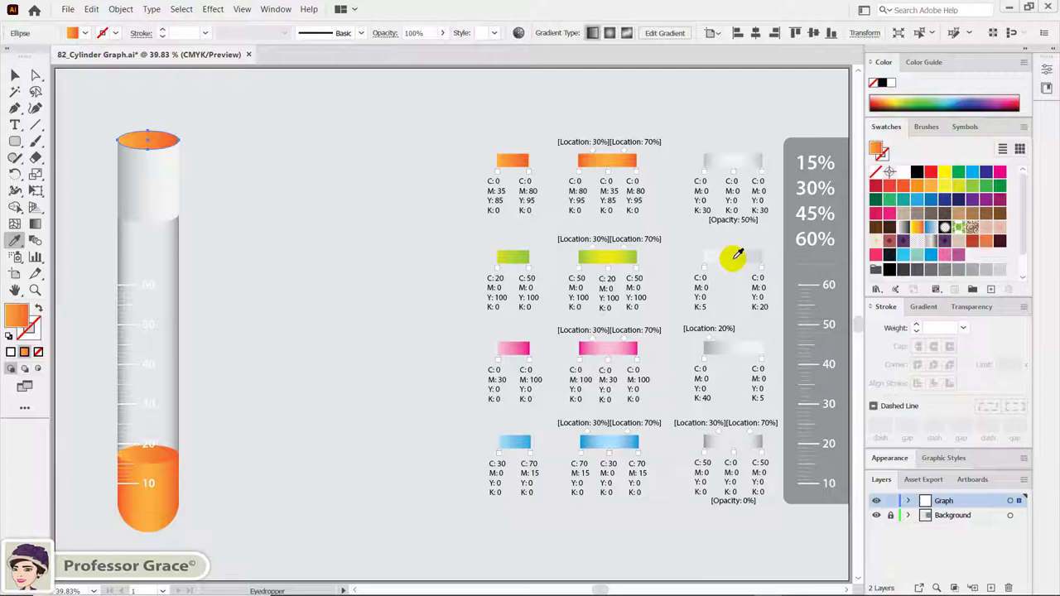
left_click(732, 258)
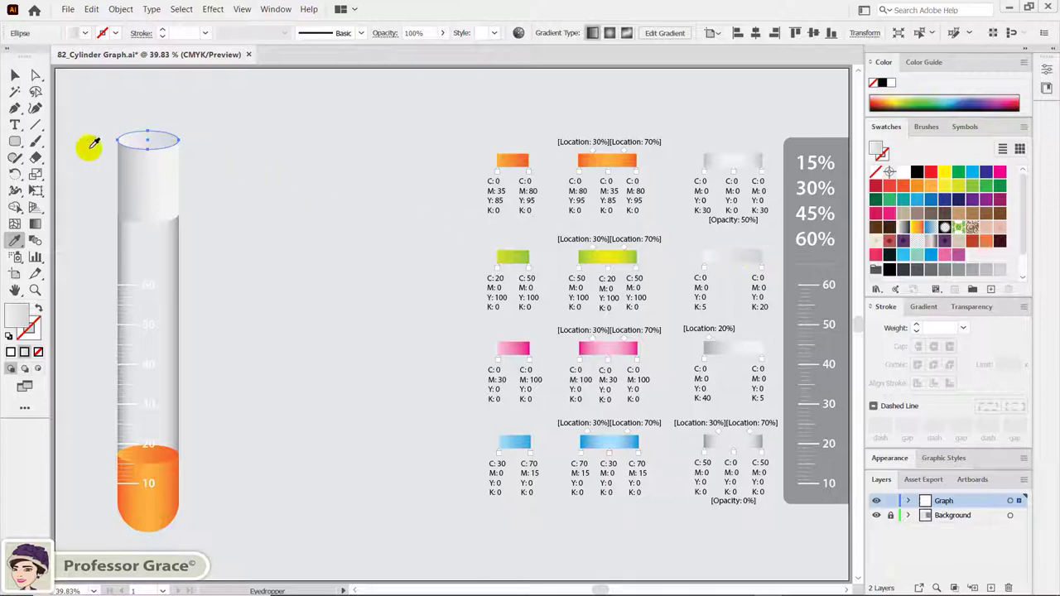
left_click(14, 142)
left_click_drag(14, 149, 51, 156)
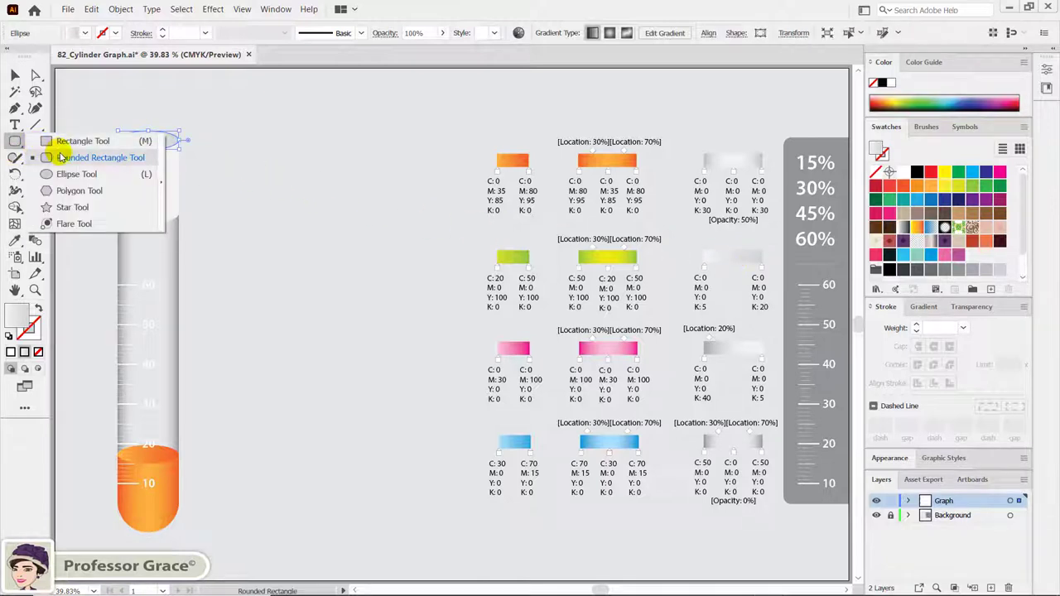
Create a 2.6 × 5.5 cm rounded rectangle with 10 cm corner radius beside the tube top.
left_click(242, 137)
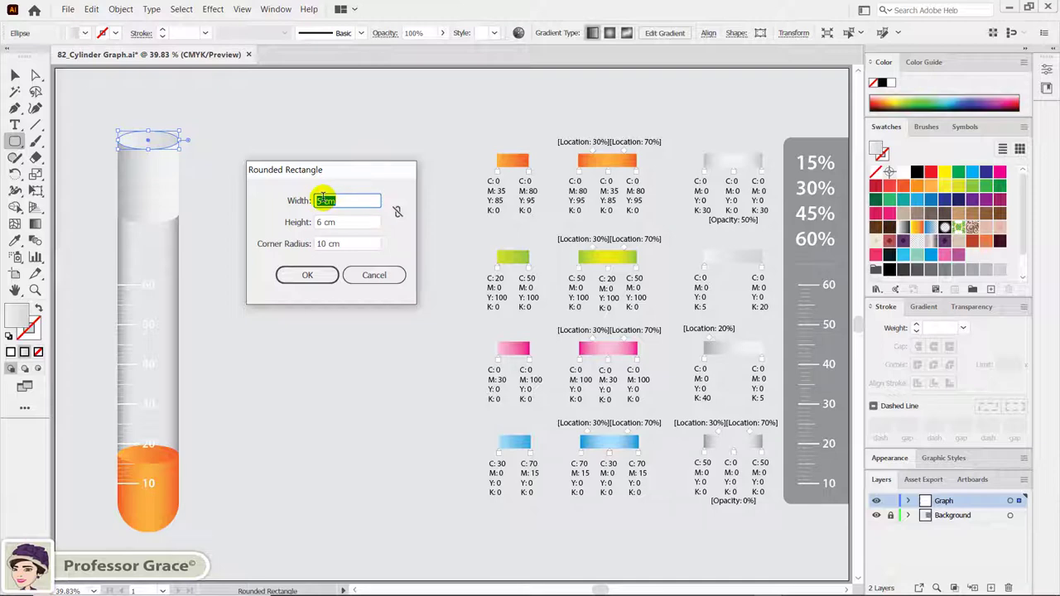
type("2c")
key("Tab")
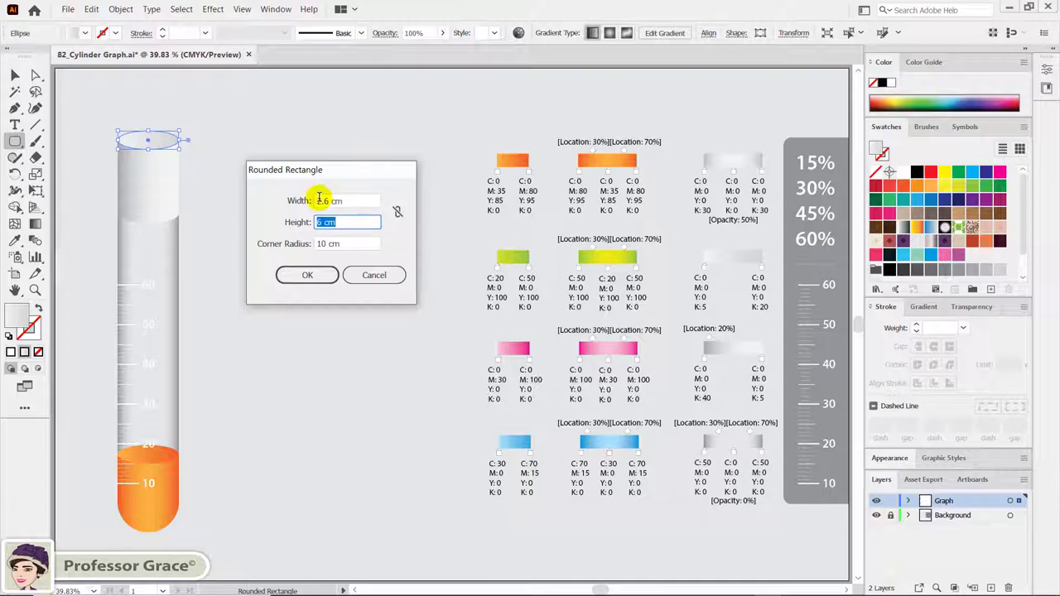
type("5.5")
key("Tab")
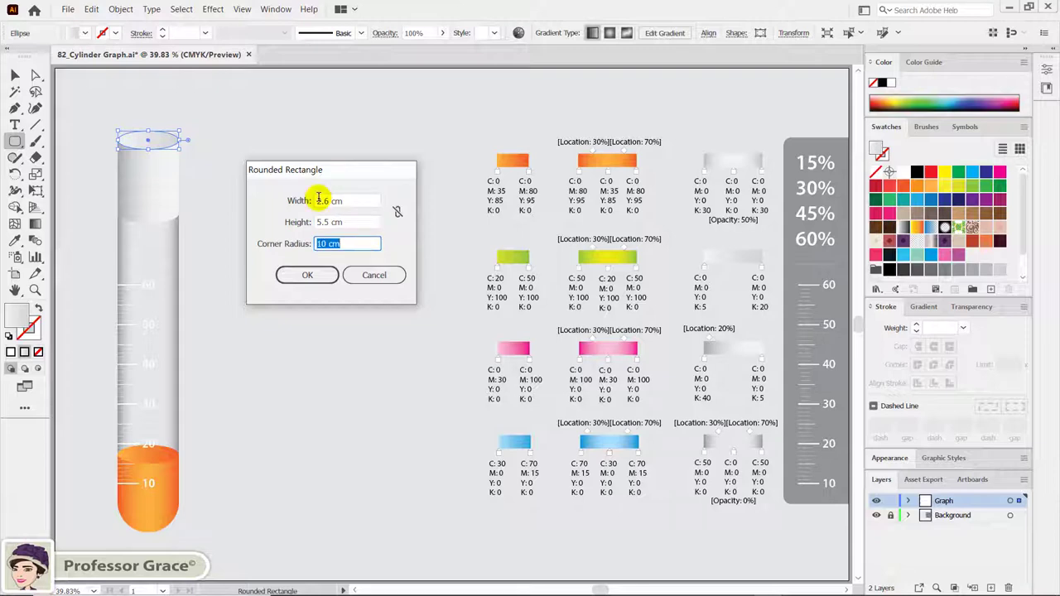
type("10")
key("Tab")
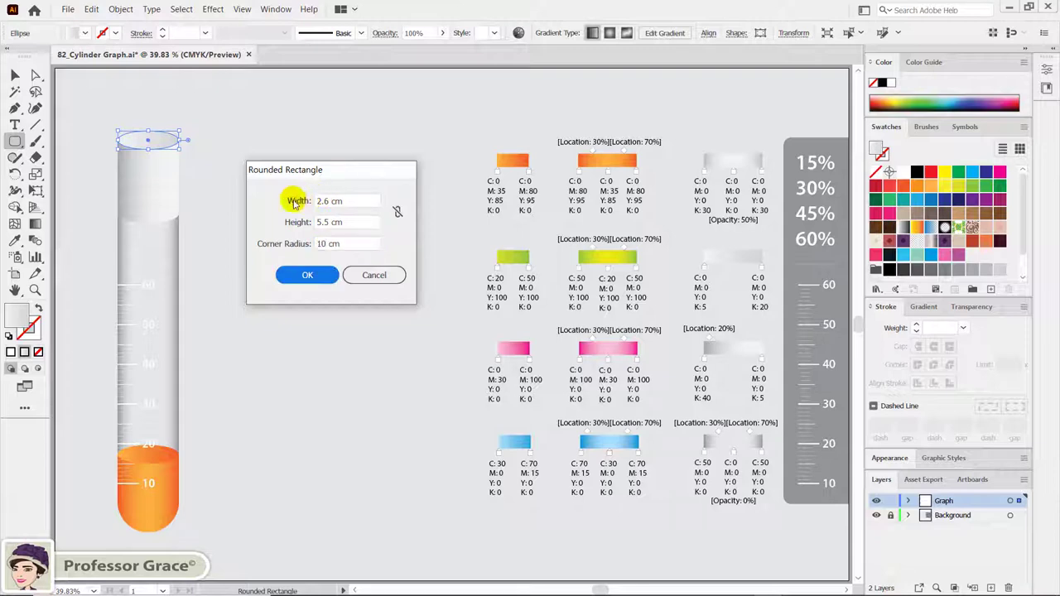
left_click(295, 276)
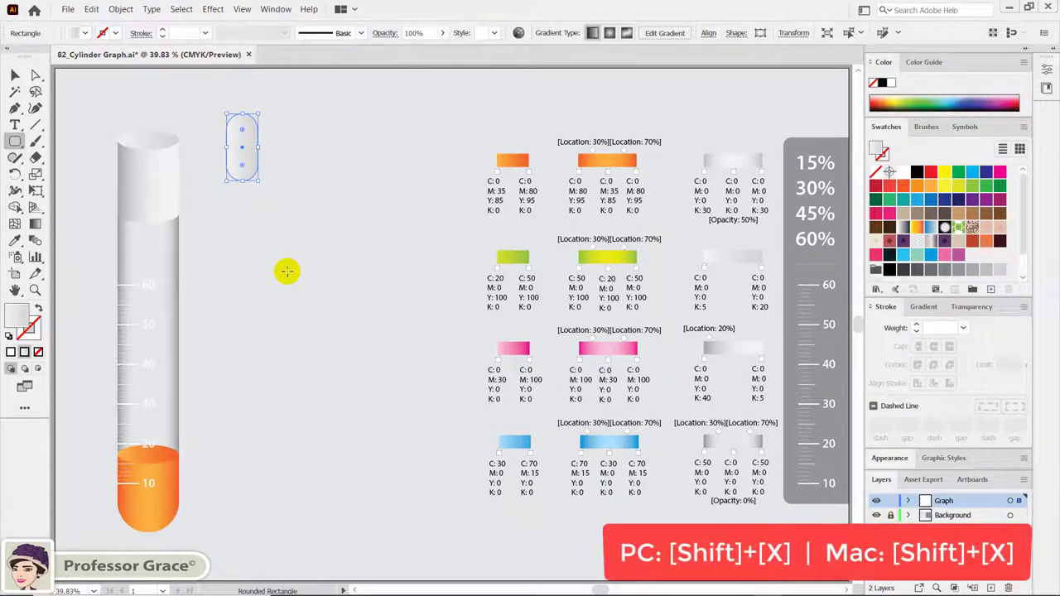
Swap the rectangle's fill to stroke and set the stroke weight to 20 pt.
key("shift+x")
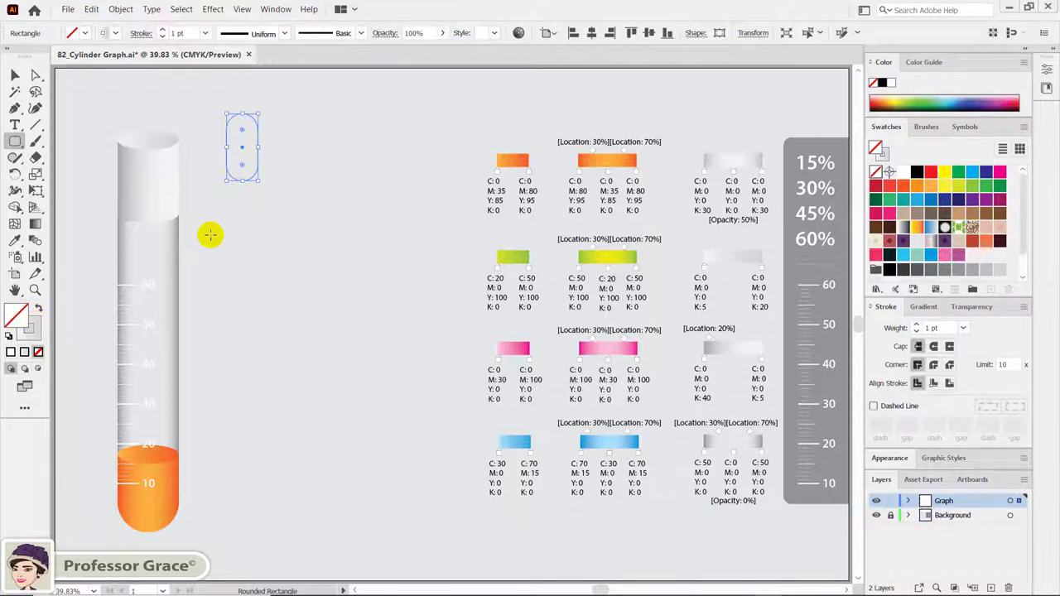
left_click(965, 331)
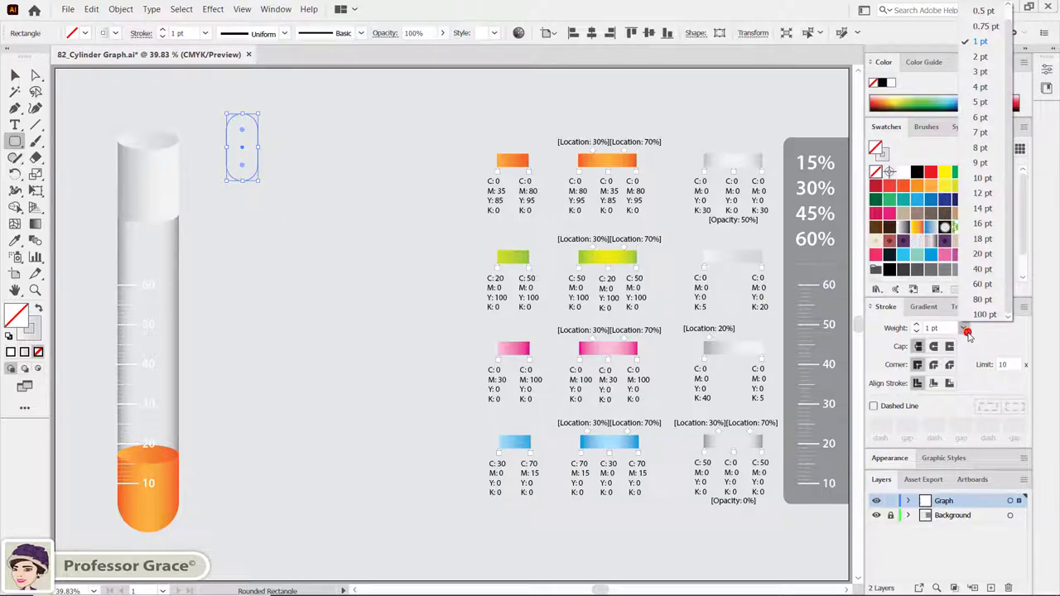
left_click(982, 254)
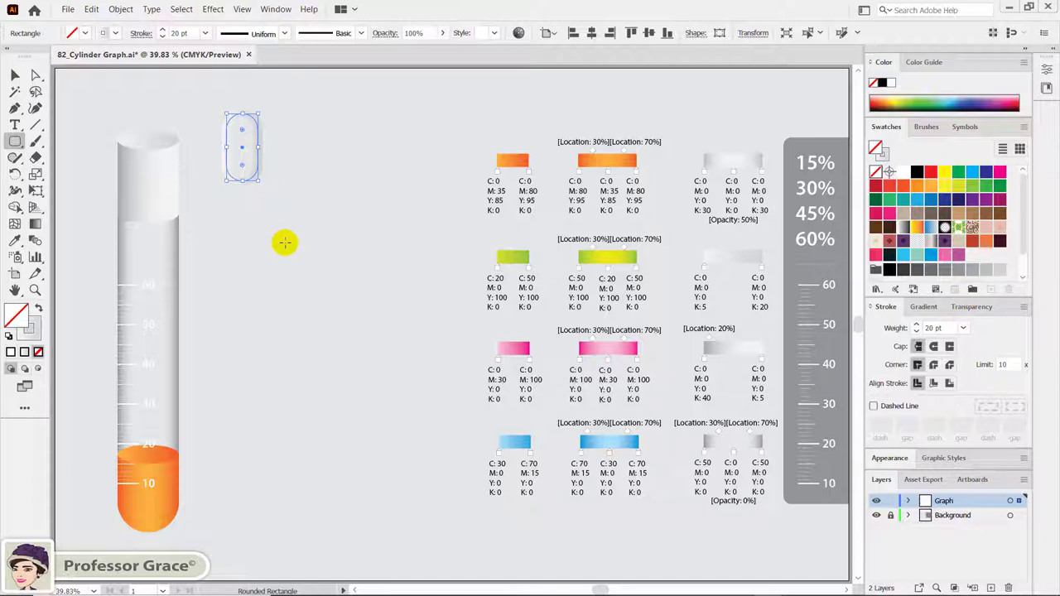
key("a")
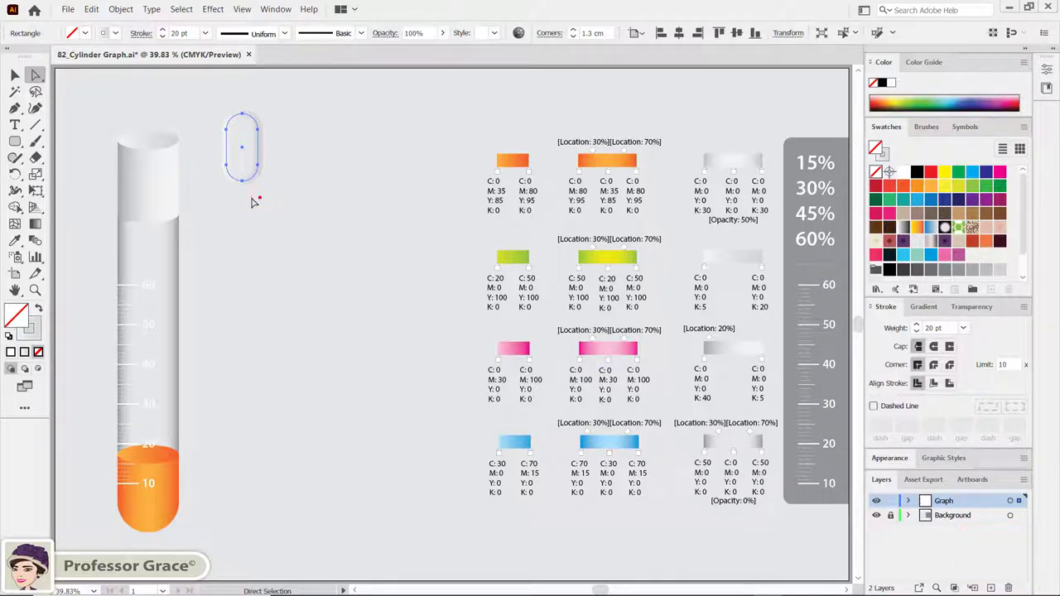
Delete the rounded rectangle's bottom anchors and give the open stroke round caps.
left_click_drag(258, 198, 222, 179)
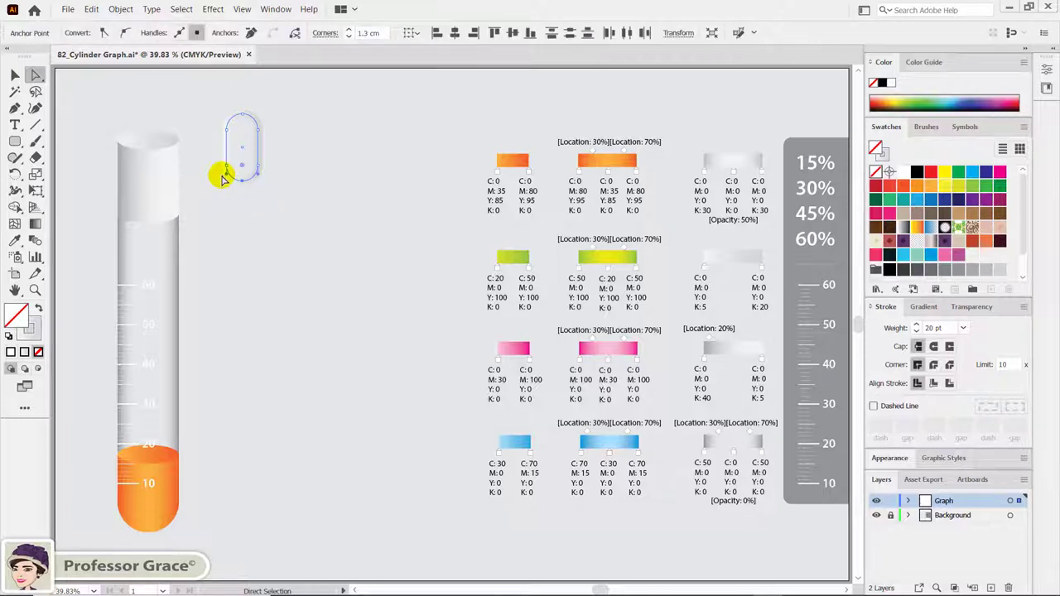
key("Delete")
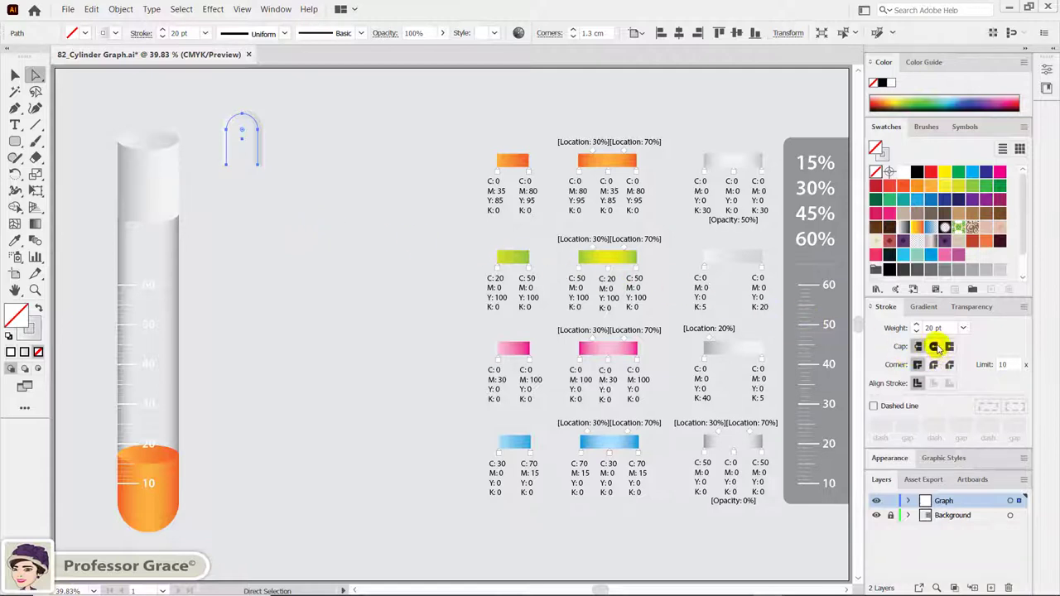
left_click(933, 347)
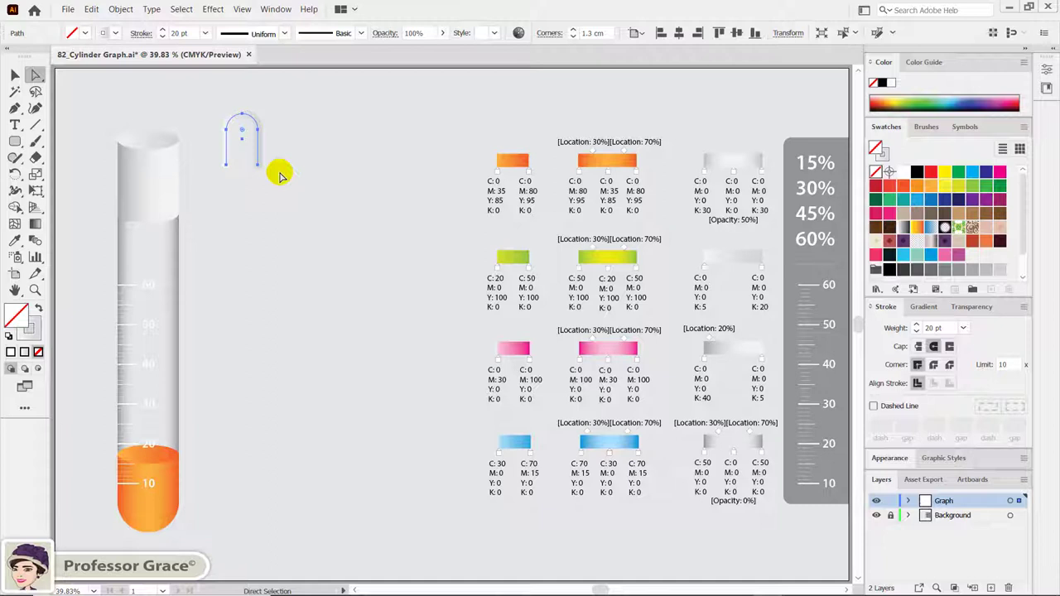
Nudge the arch's end points up twice to shorten its legs.
left_click(208, 161)
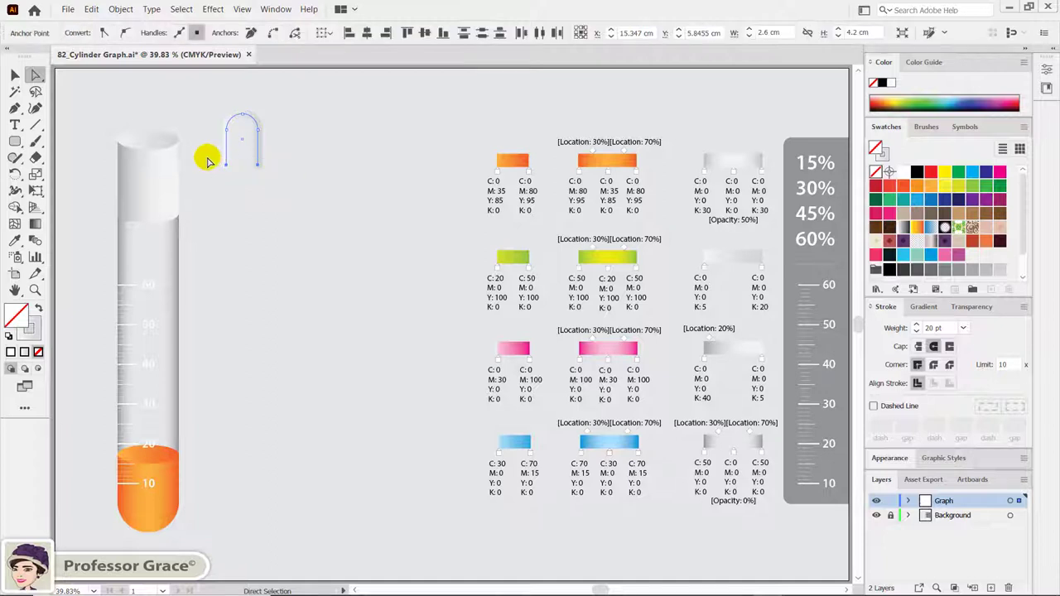
key("shift+Up")
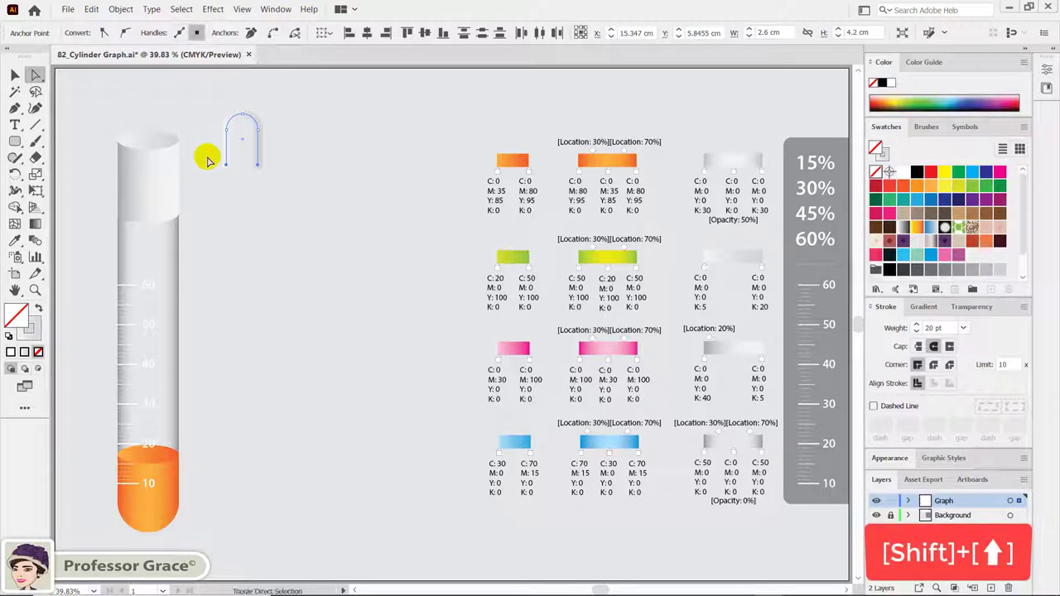
key("shift+Up")
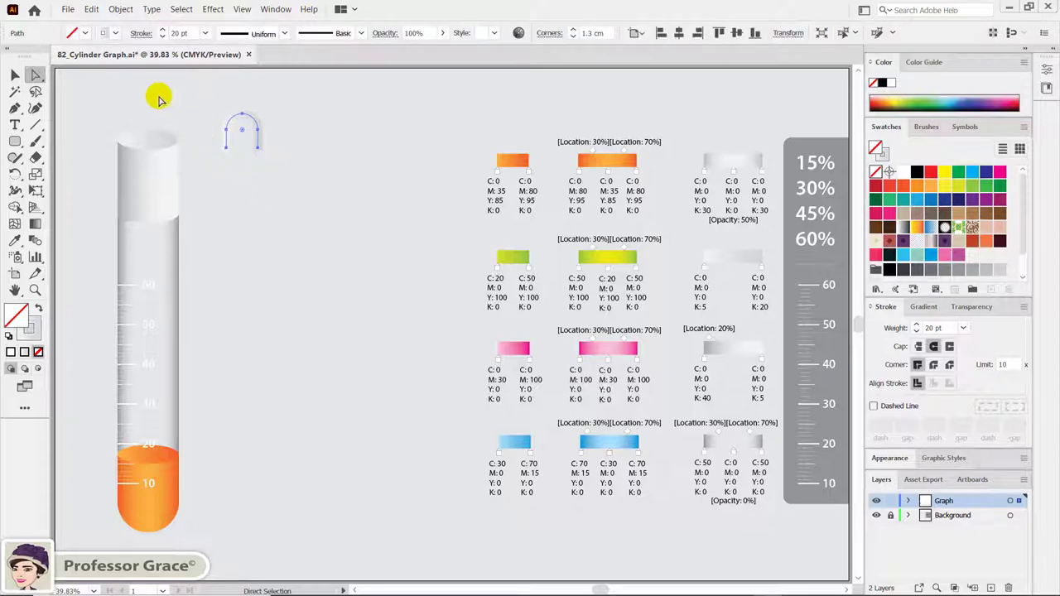
Convert the arch's 20 pt stroke to a filled shape with Object > Path > Outline Stroke.
left_click(120, 9)
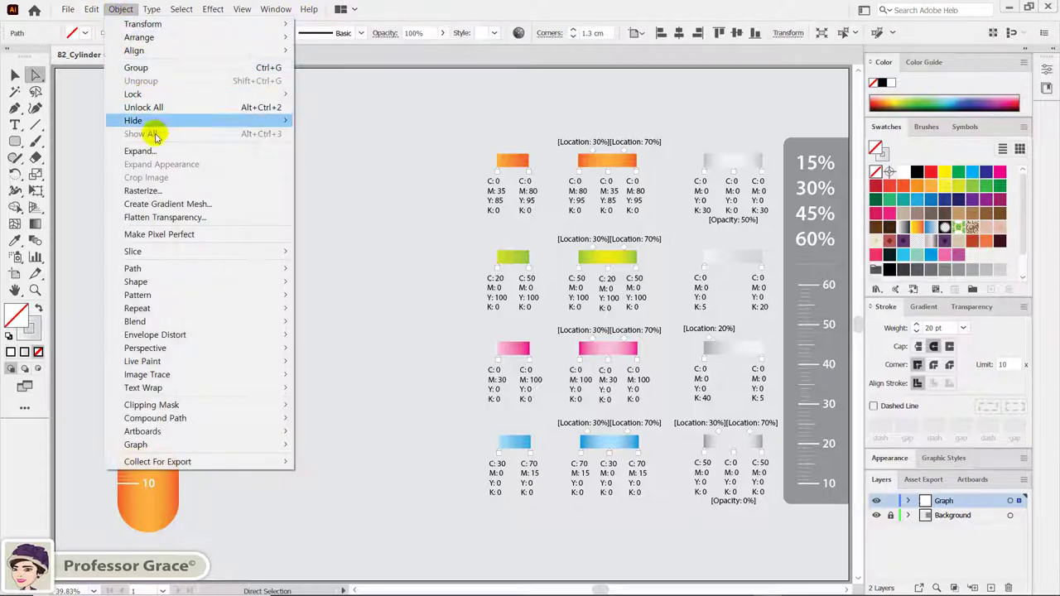
mouse_move(171, 272)
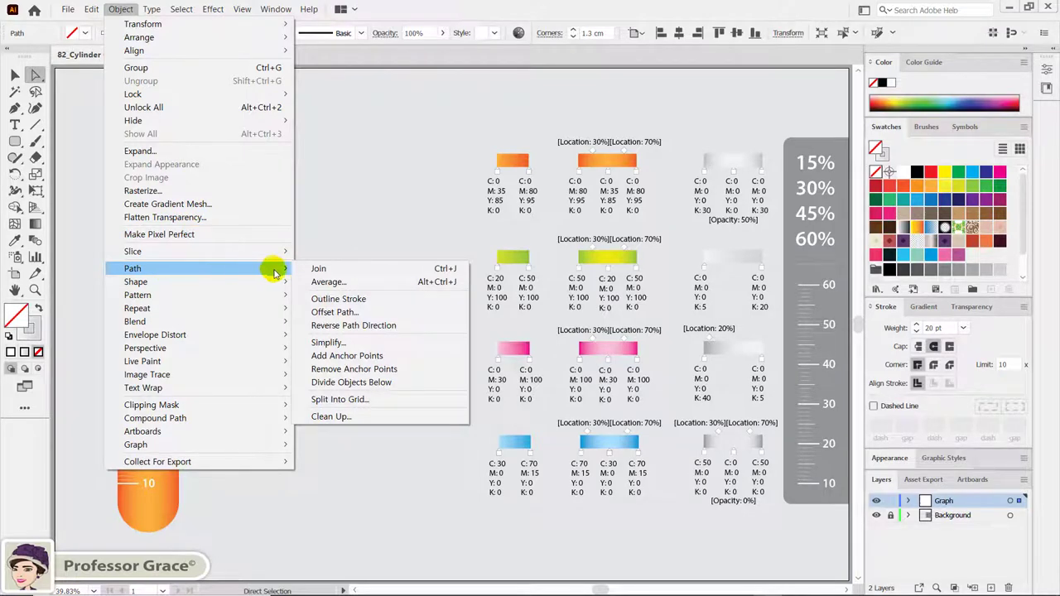
left_click(348, 304)
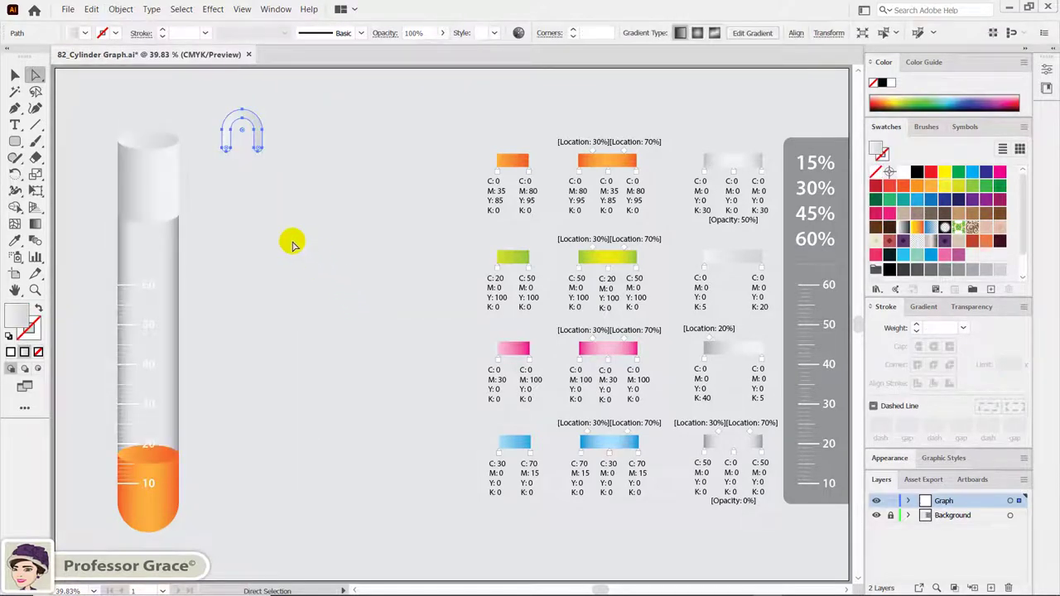
key("v")
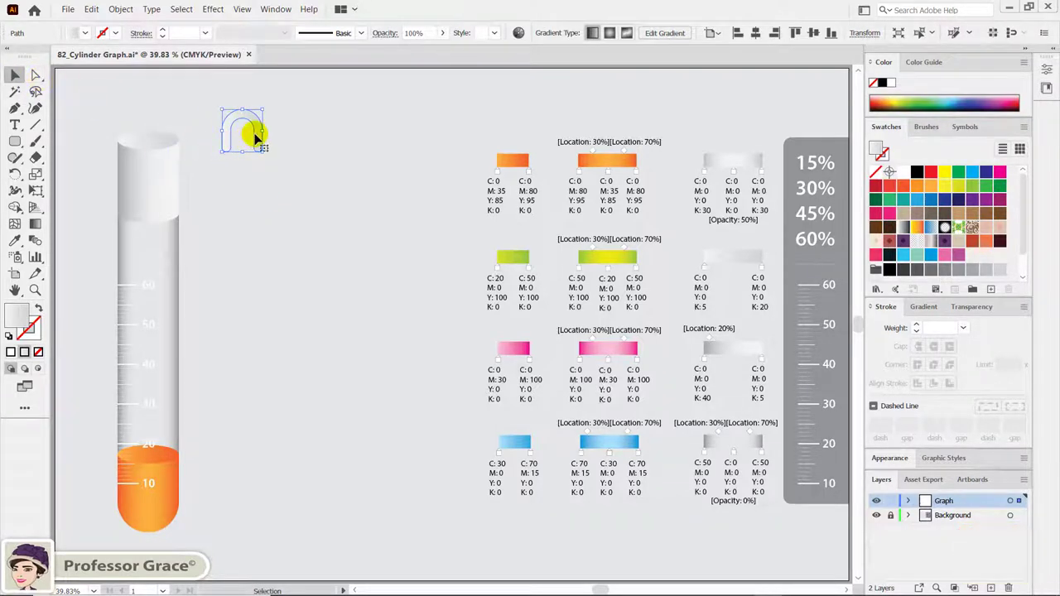
Move the arch onto the tube top, send it backward, and sample the grey glass gradient.
left_click_drag(254, 132, 166, 126)
key("ctrl+[")
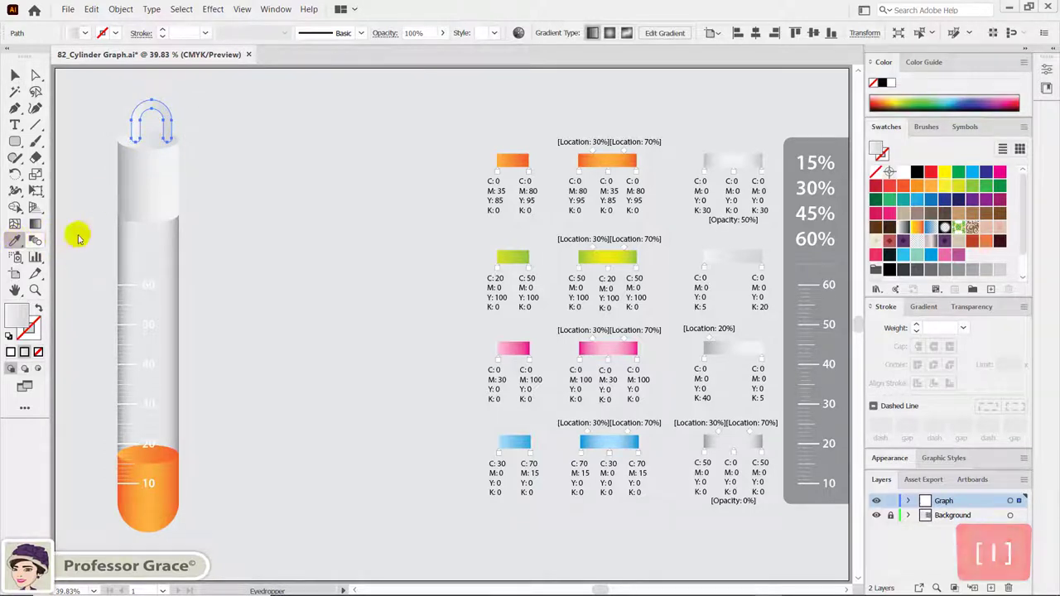
left_click(733, 159)
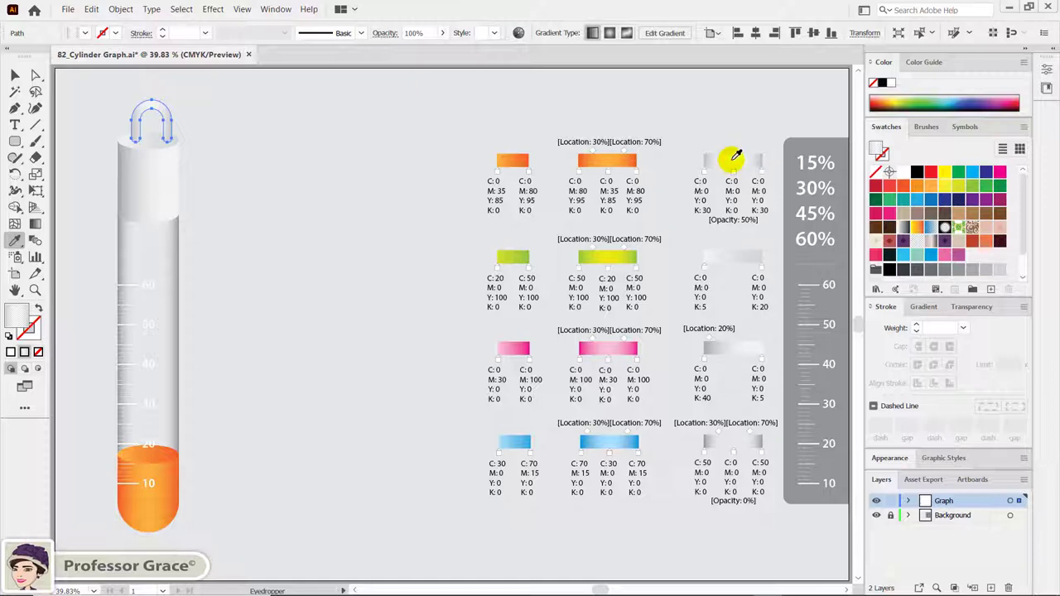
key("v")
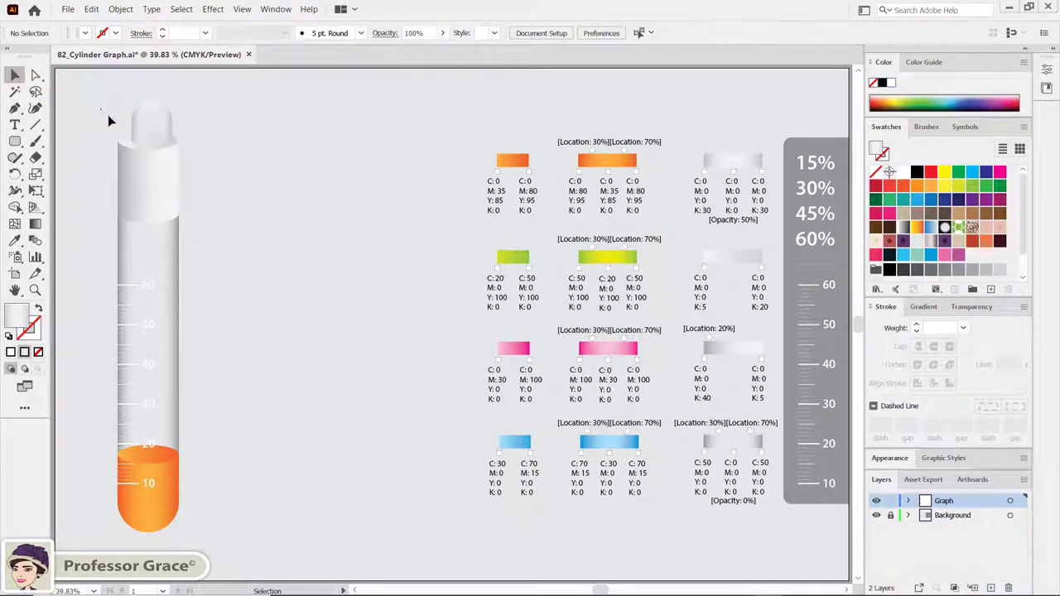
Horizontally center the arch on the tube's top section, using the top as key object.
left_click_drag(111, 114, 196, 180)
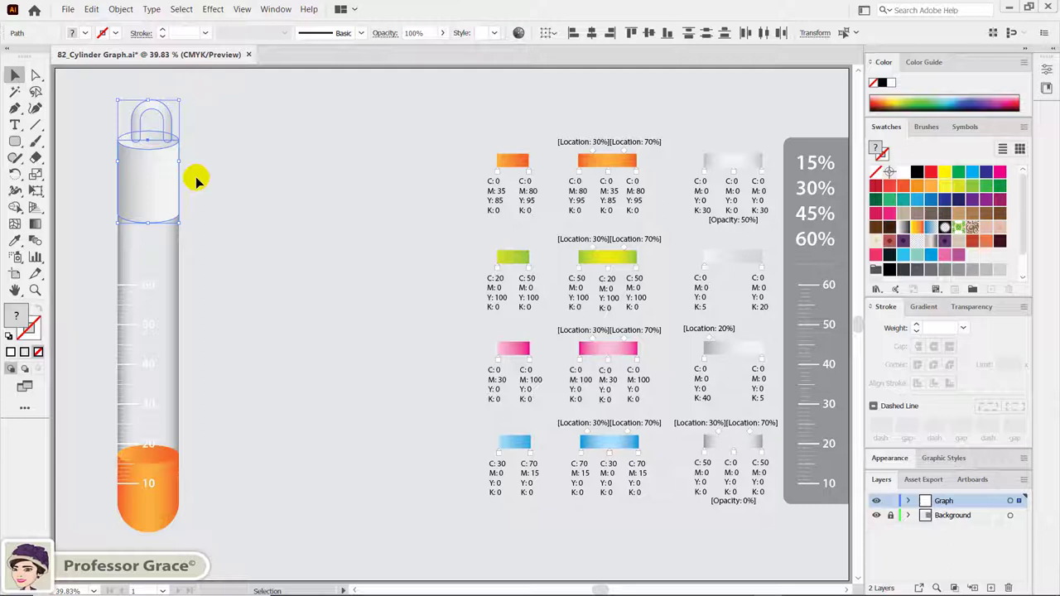
left_click(553, 33)
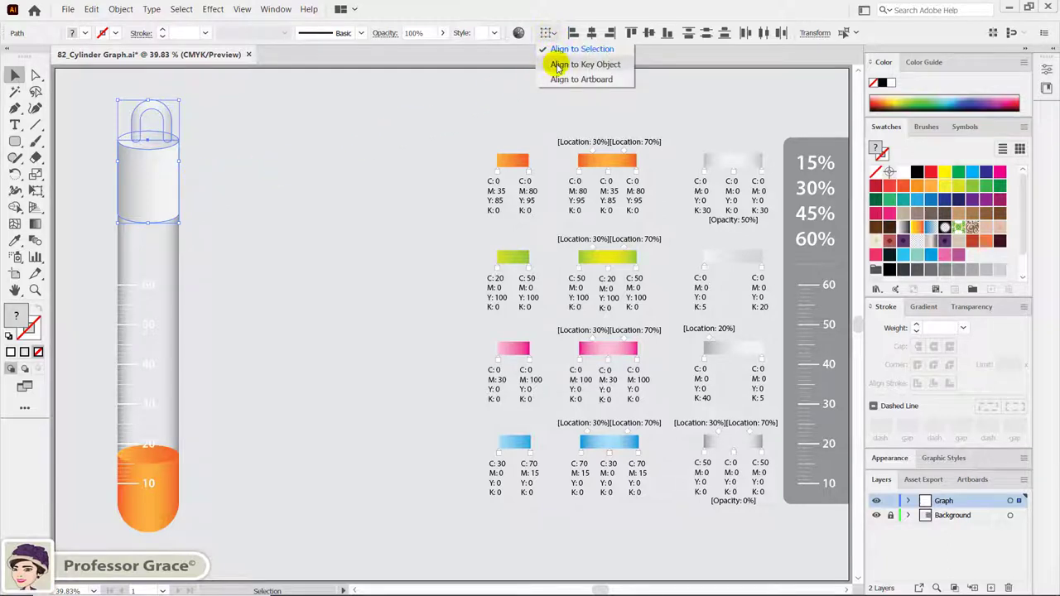
left_click(558, 64)
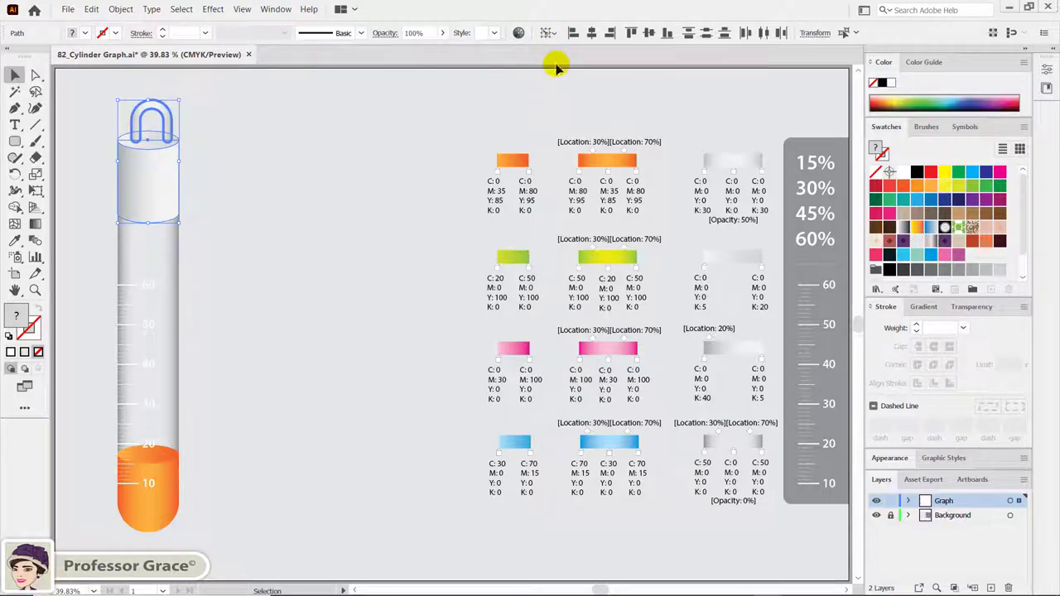
left_click(152, 180)
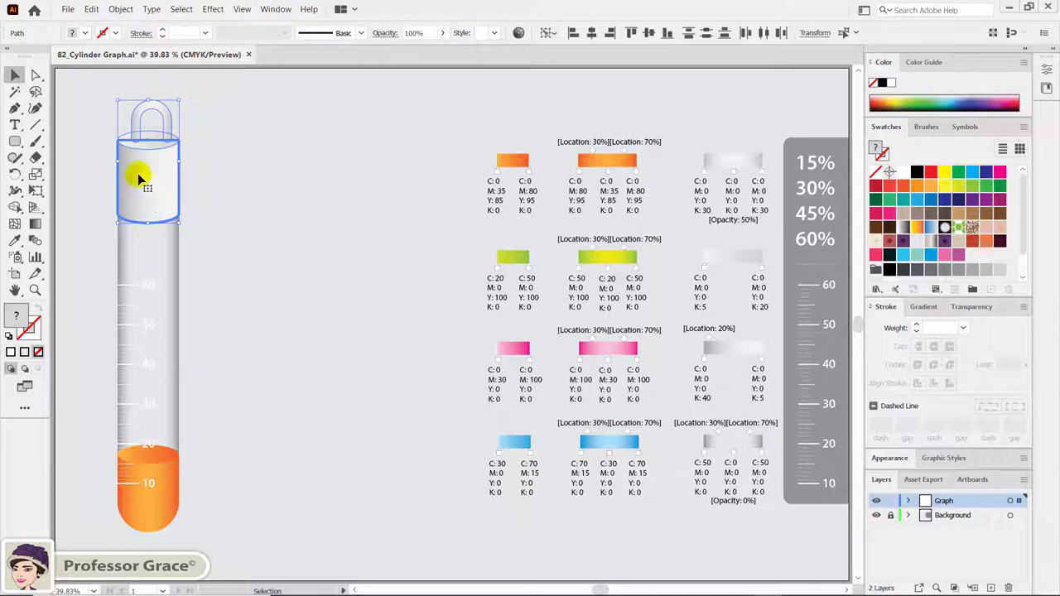
left_click(591, 33)
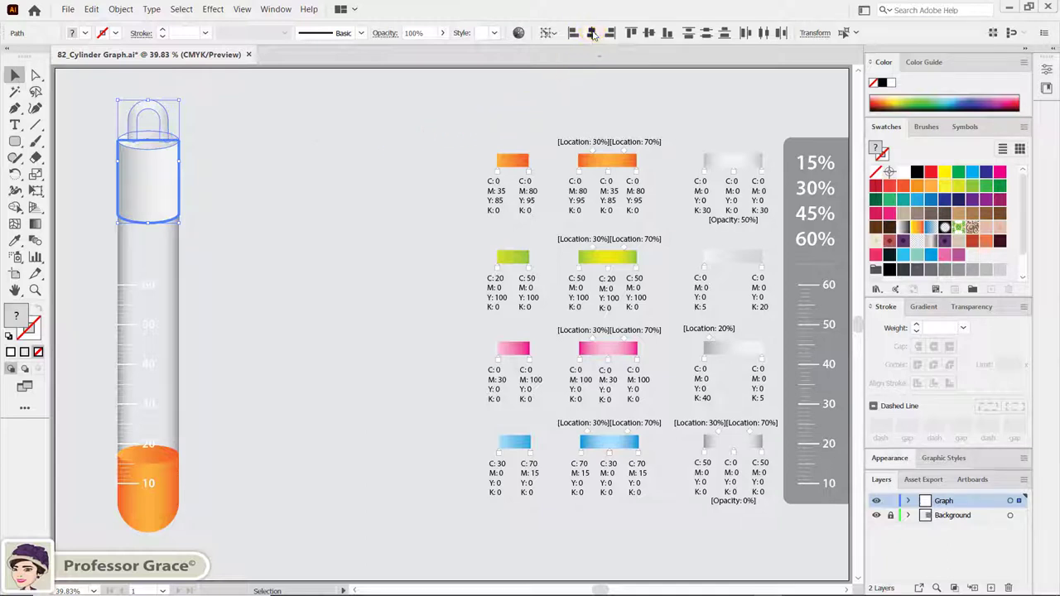
left_click(274, 189)
left_click(119, 10)
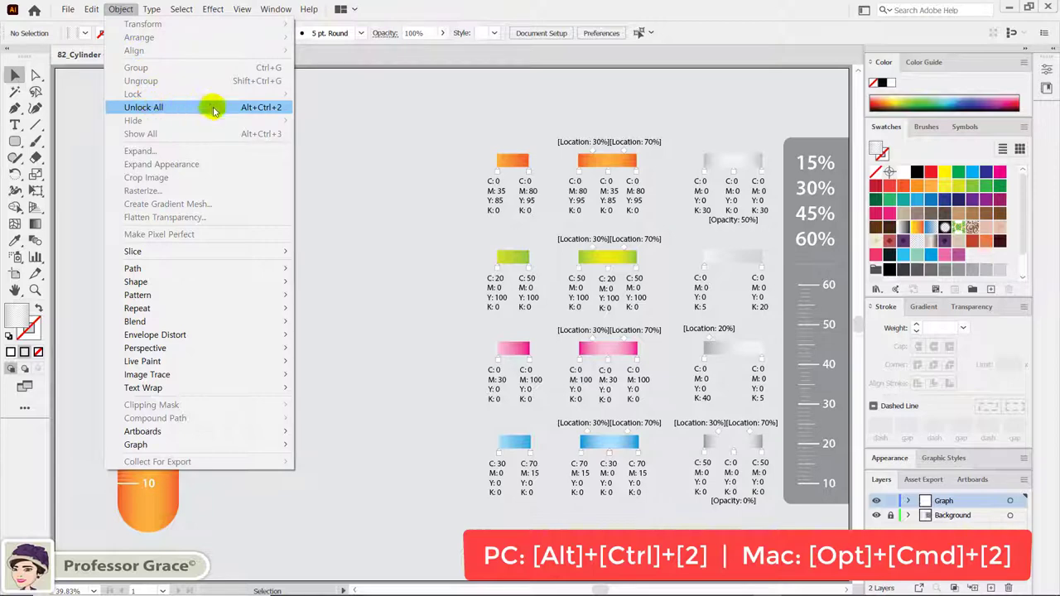
Unlock all, copy the orange liquid-top ellipse down to the tube base, and send it to back.
left_click(275, 108)
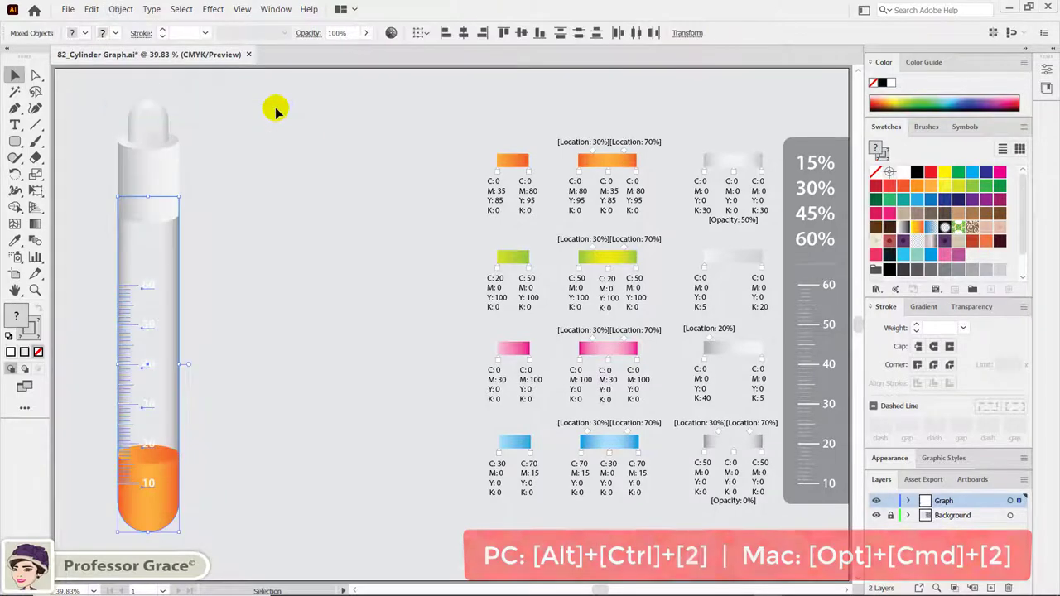
left_click(203, 341)
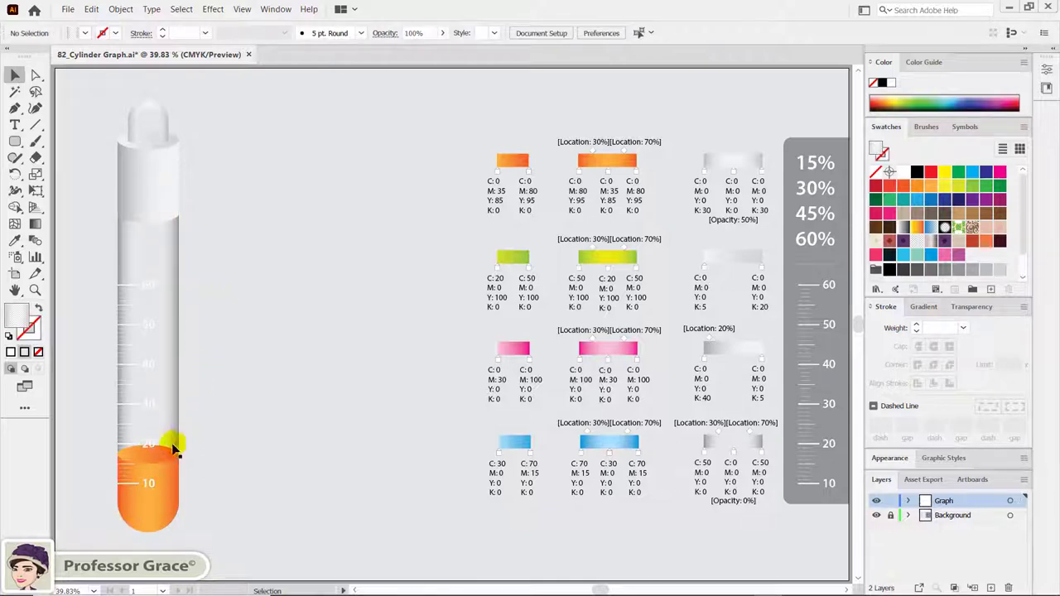
left_click(148, 457)
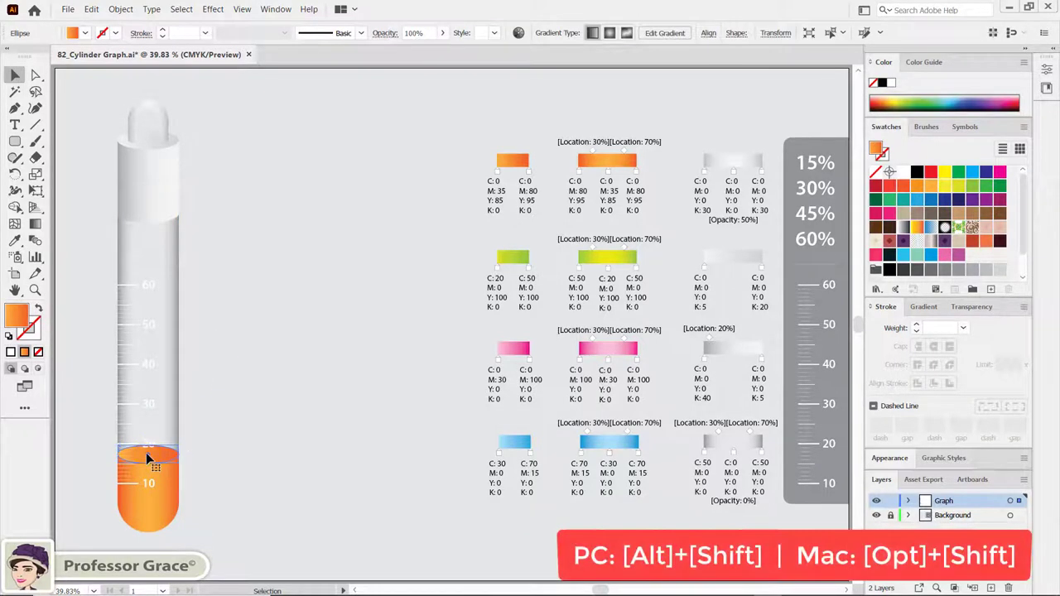
left_click_drag(147, 458, 148, 533)
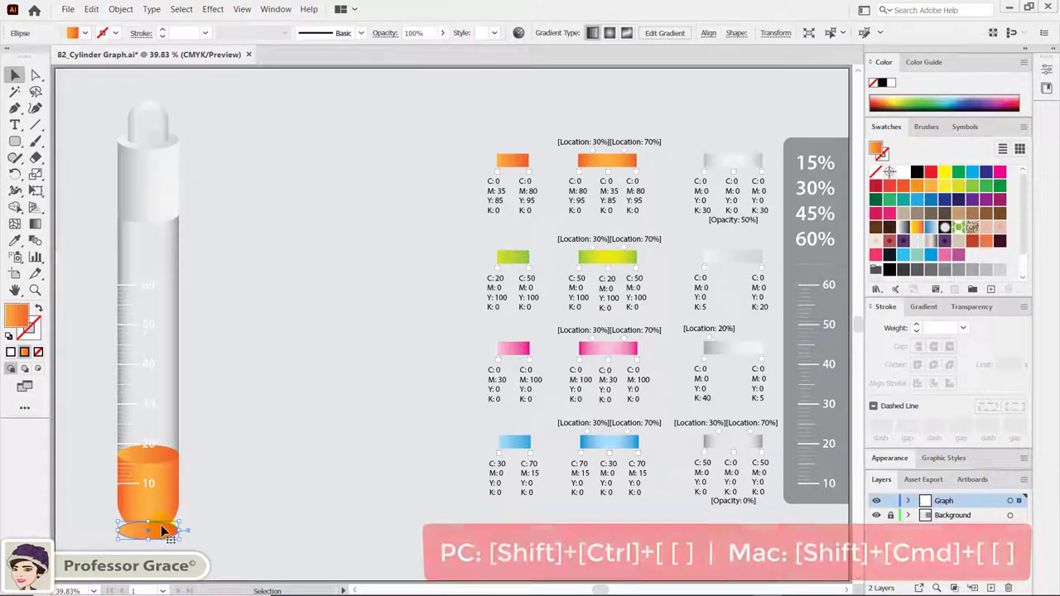
key("ctrl+shift+bracketleft")
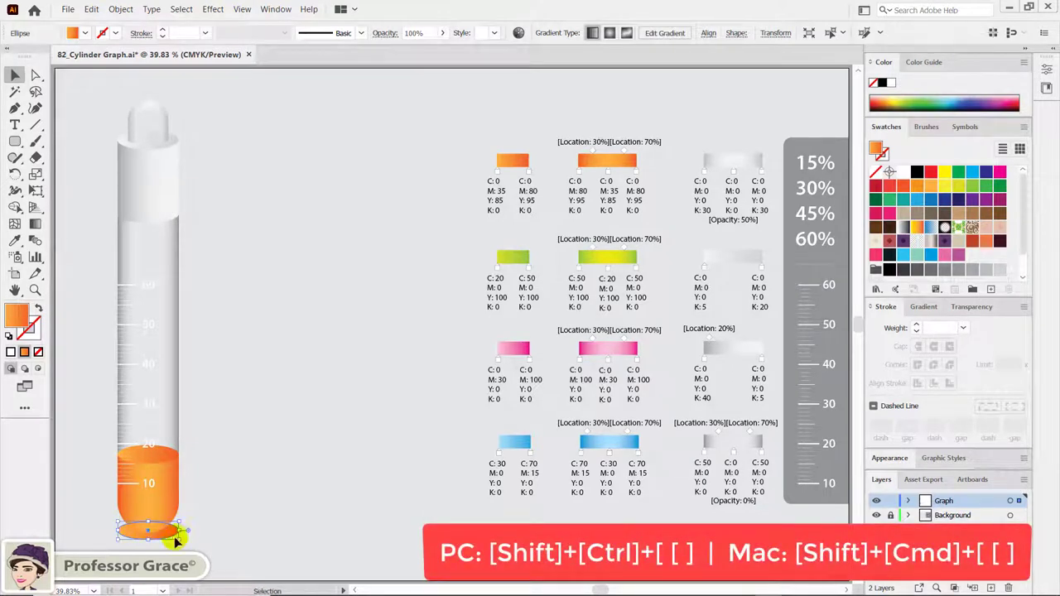
left_click(147, 536)
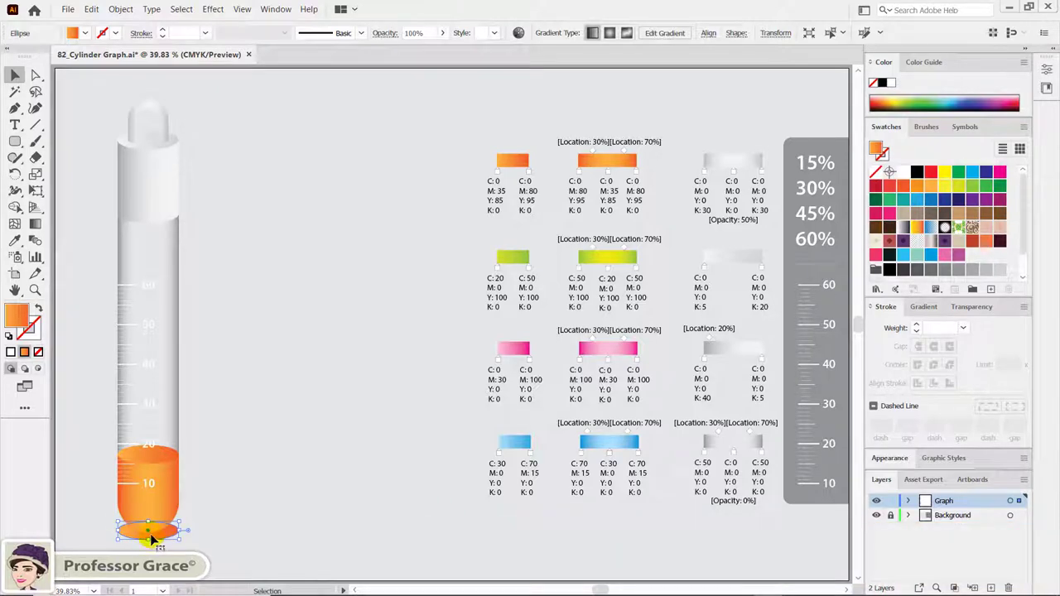
Scale the ellipse copy uniformly to 60% with the Scale tool.
double_click(32, 175)
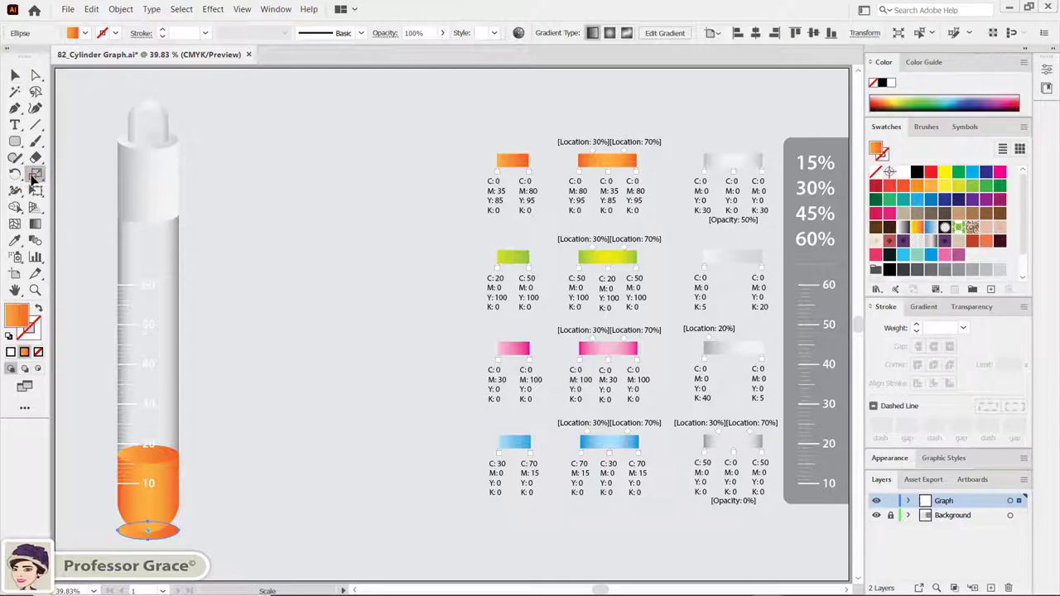
left_click_drag(531, 175, 285, 162)
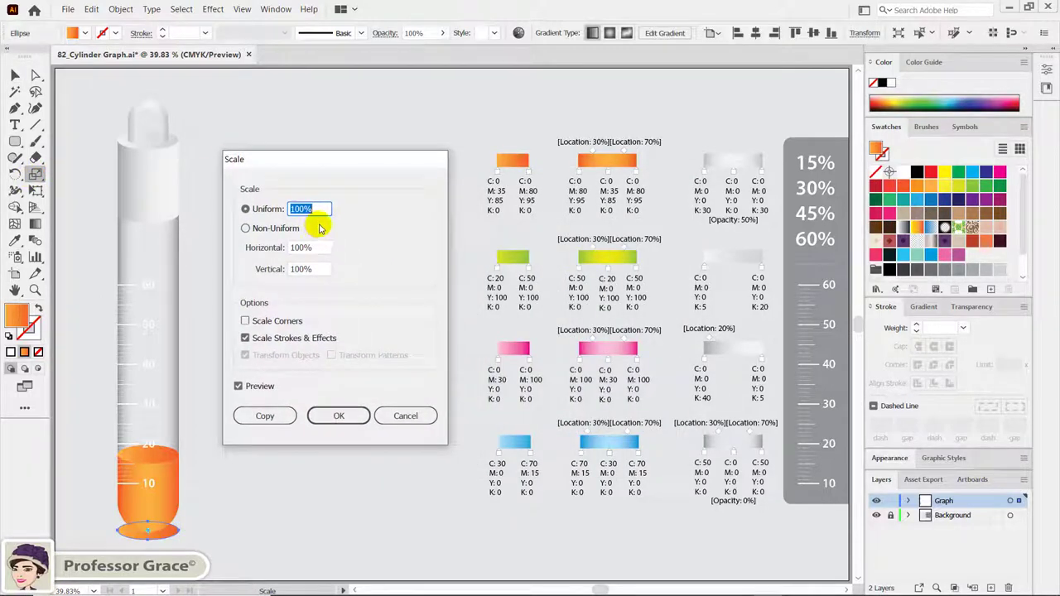
type("60")
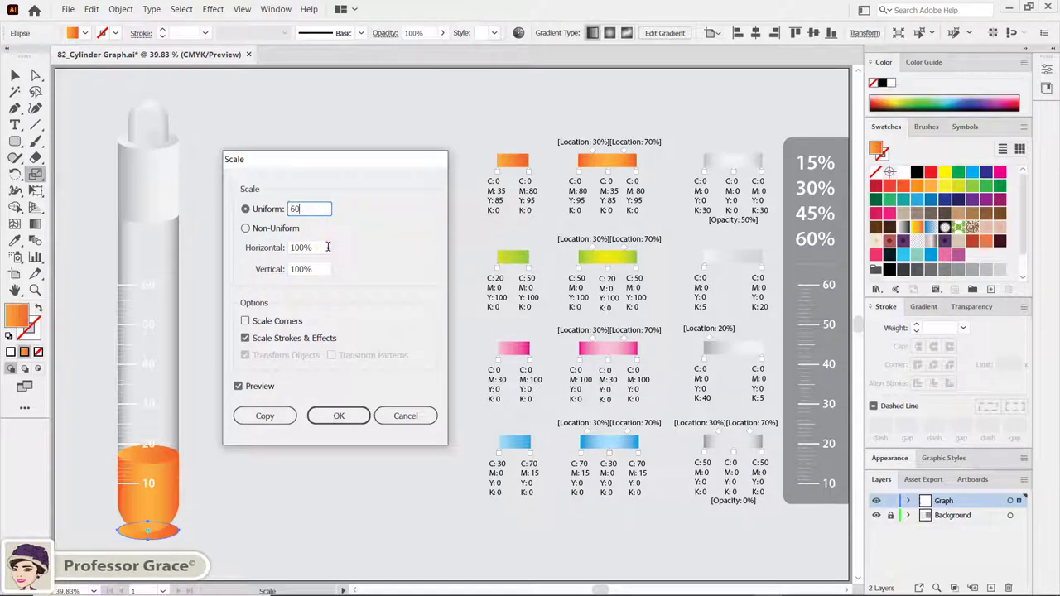
left_click(319, 247)
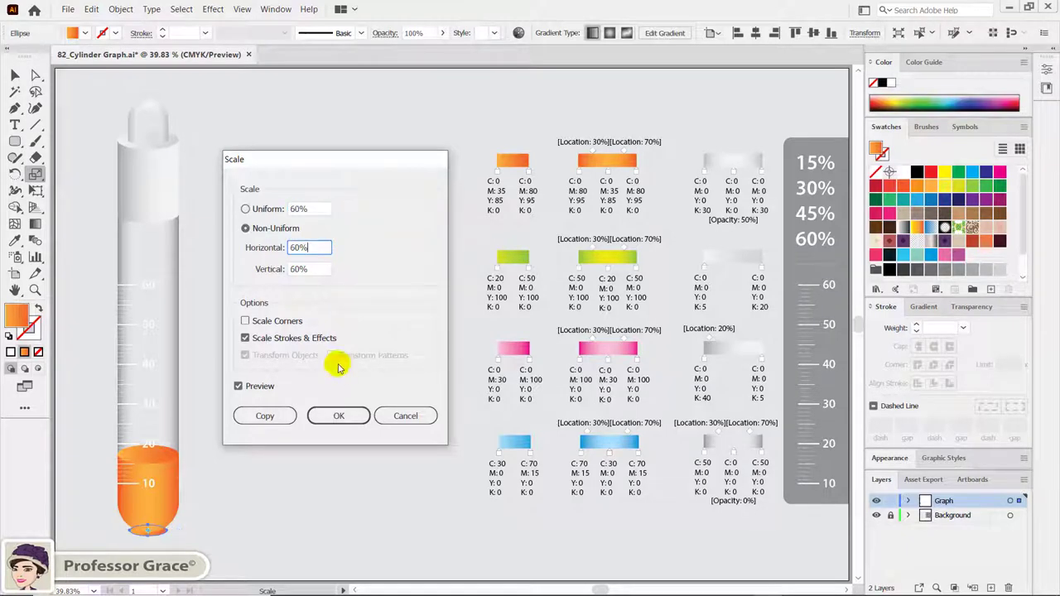
left_click(345, 415)
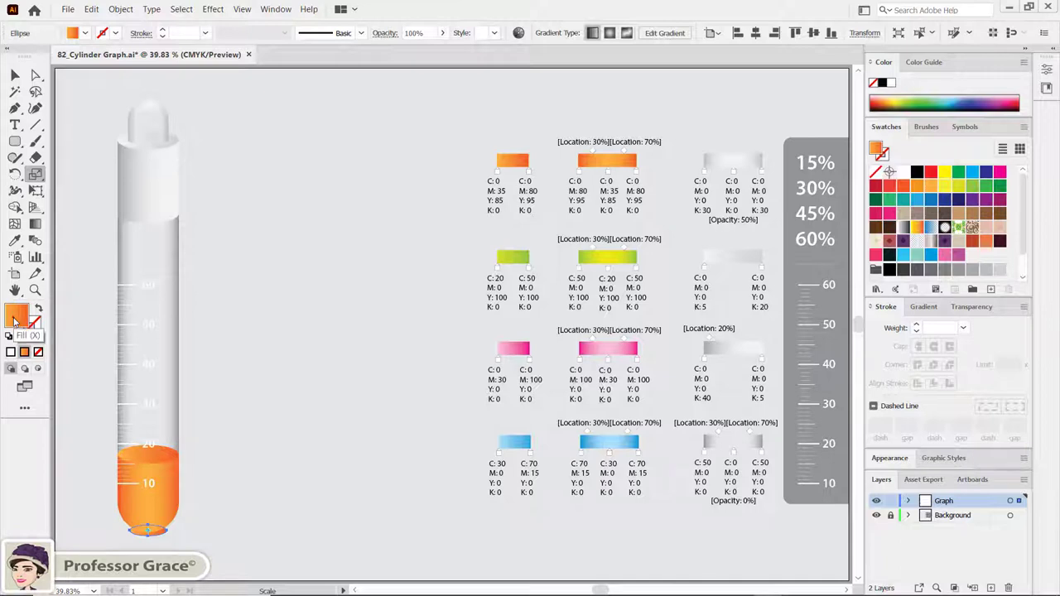
Fill the small ellipse with C0 M0 Y0 K50 grey and apply a 50-pixel Gaussian Blur.
left_click(958, 272)
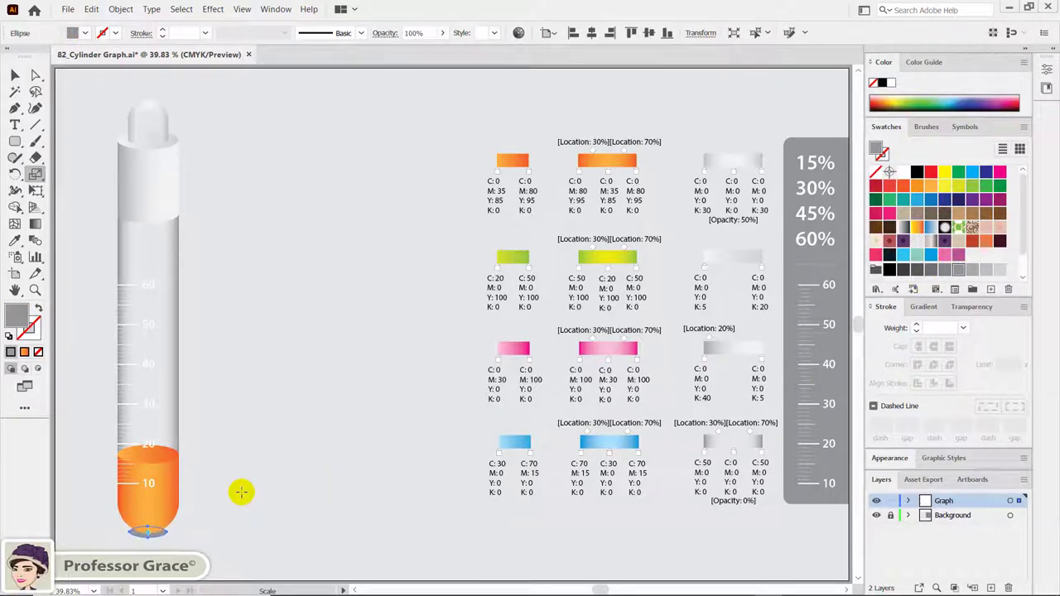
left_click(213, 9)
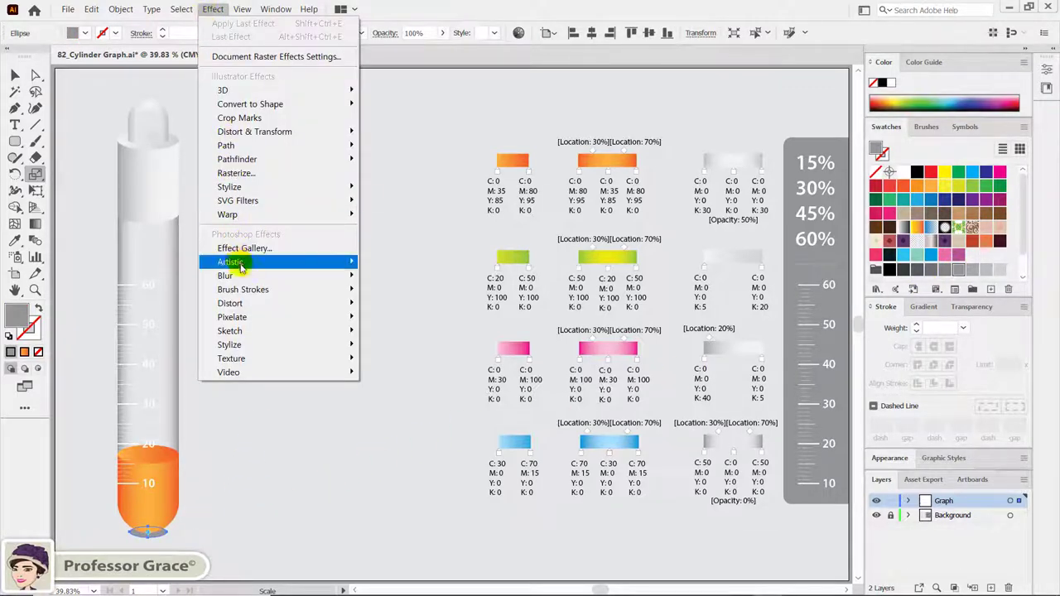
mouse_move(237, 276)
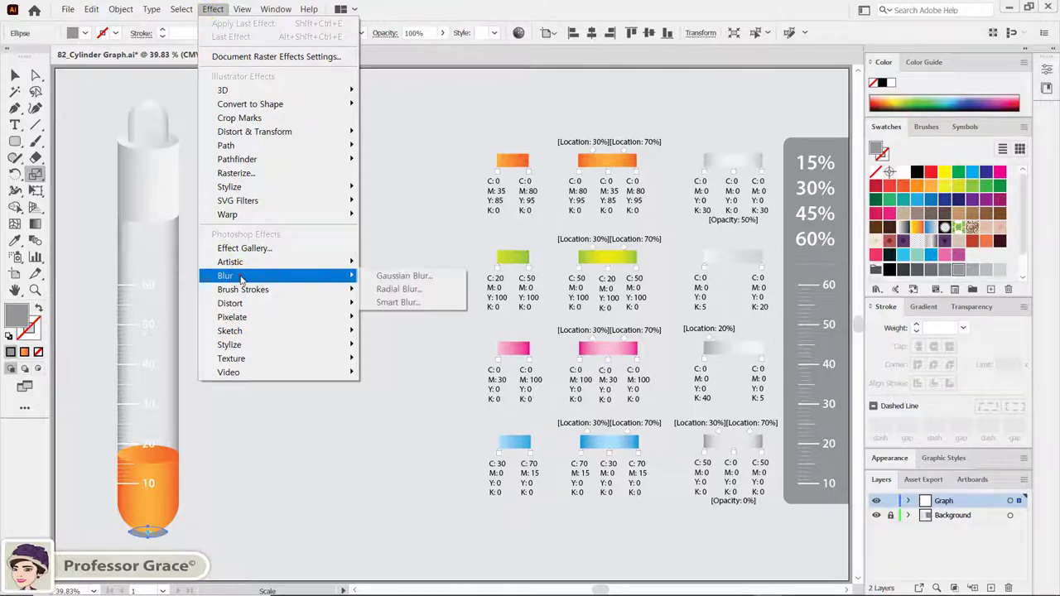
left_click(393, 278)
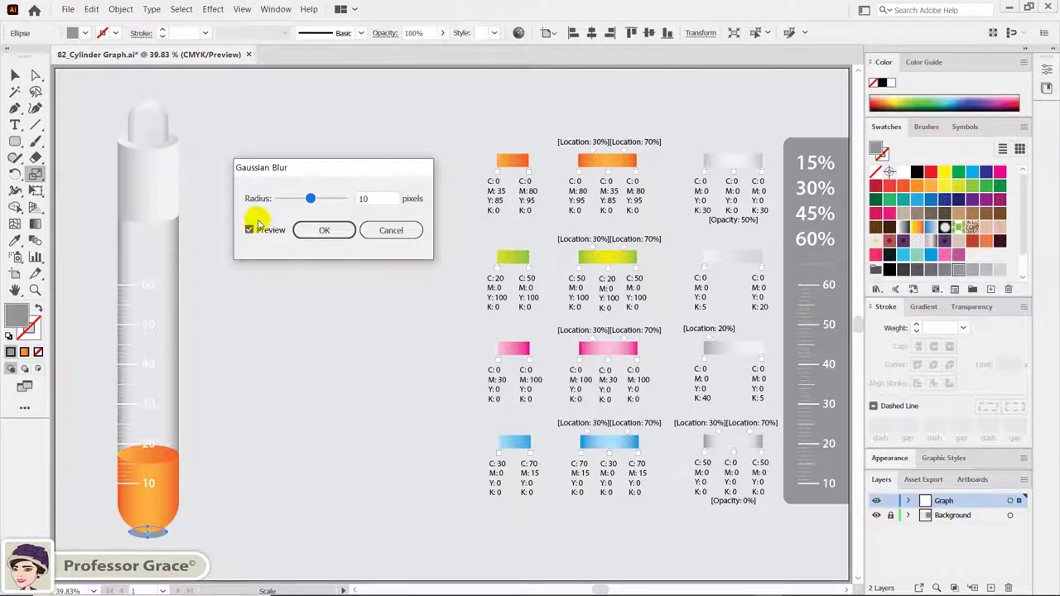
double_click(365, 199)
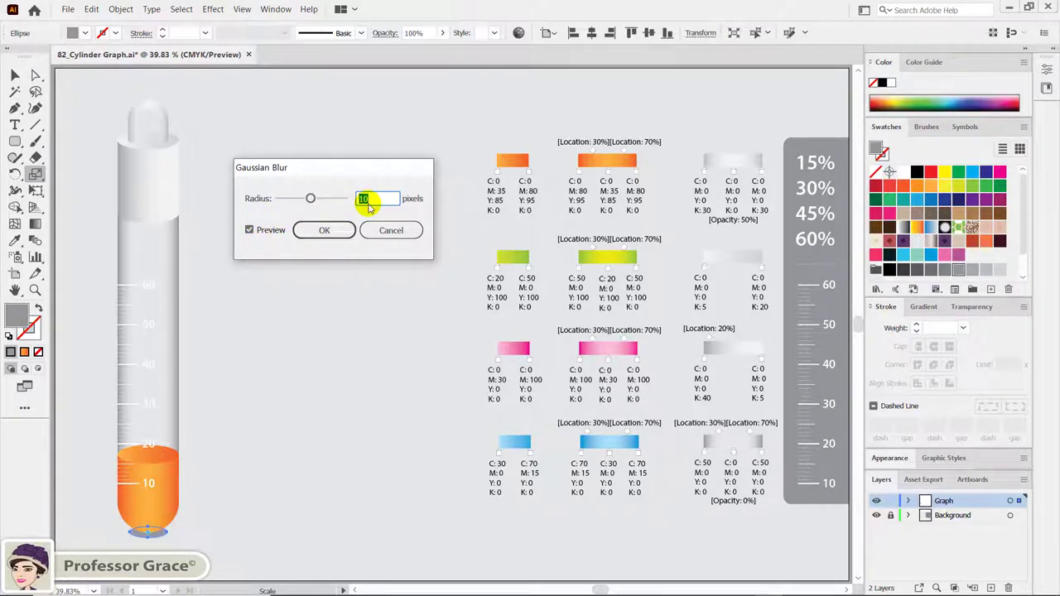
type("50")
left_click(324, 231)
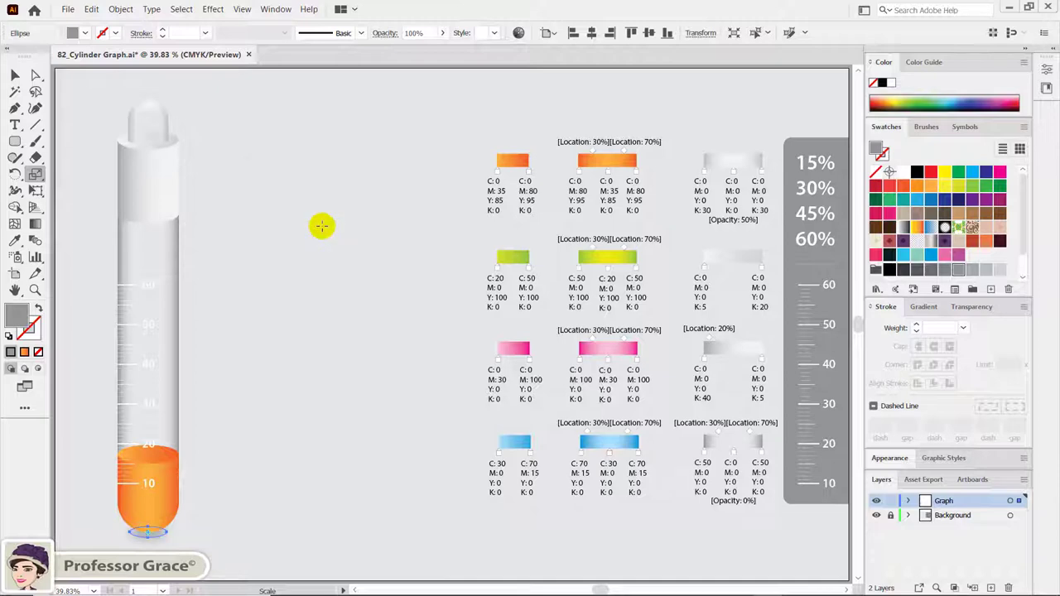
Copy the whole cylinder graph rightward three times to make four tubes in a row.
key("v")
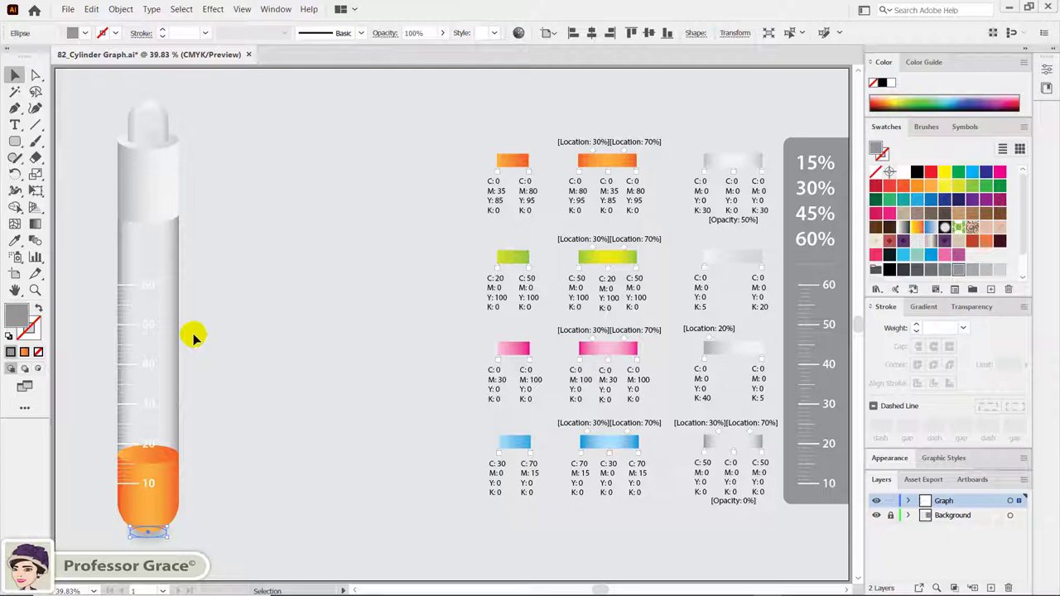
left_click_drag(97, 103, 225, 552)
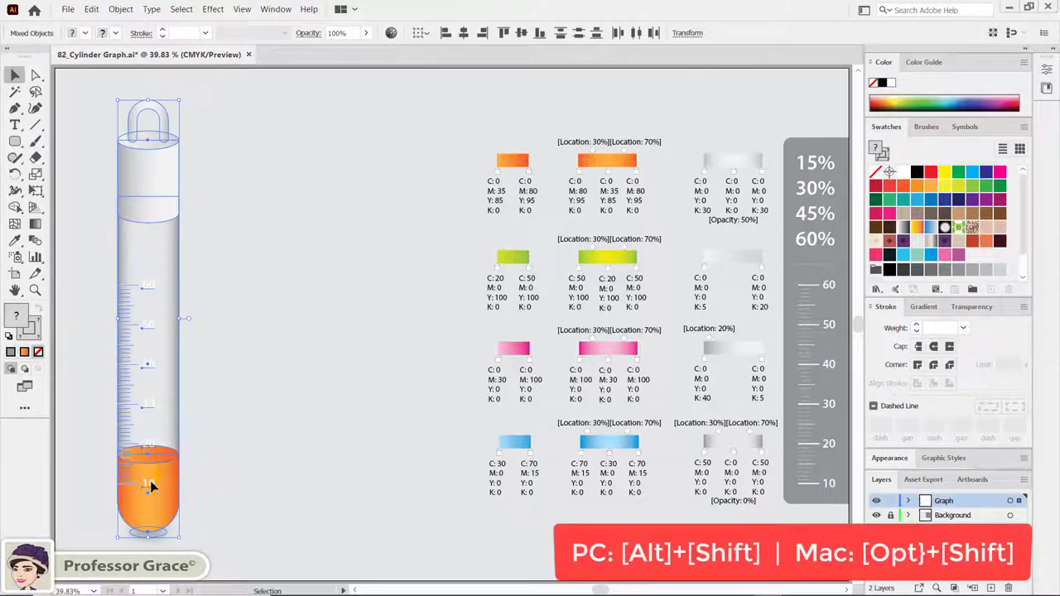
left_click_drag(150, 486, 248, 500)
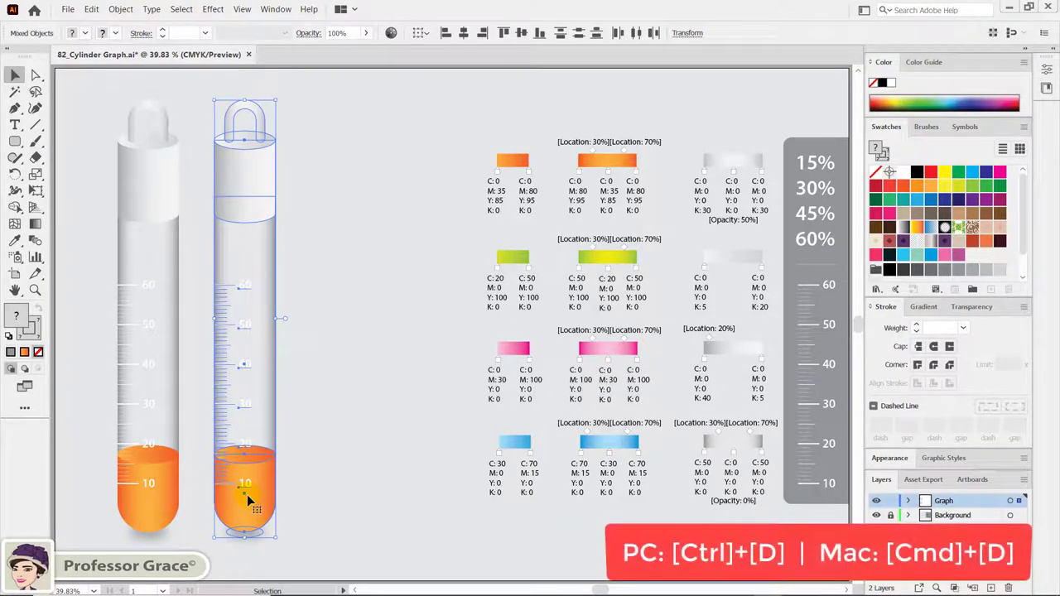
key("a")
key("ctrl+d")
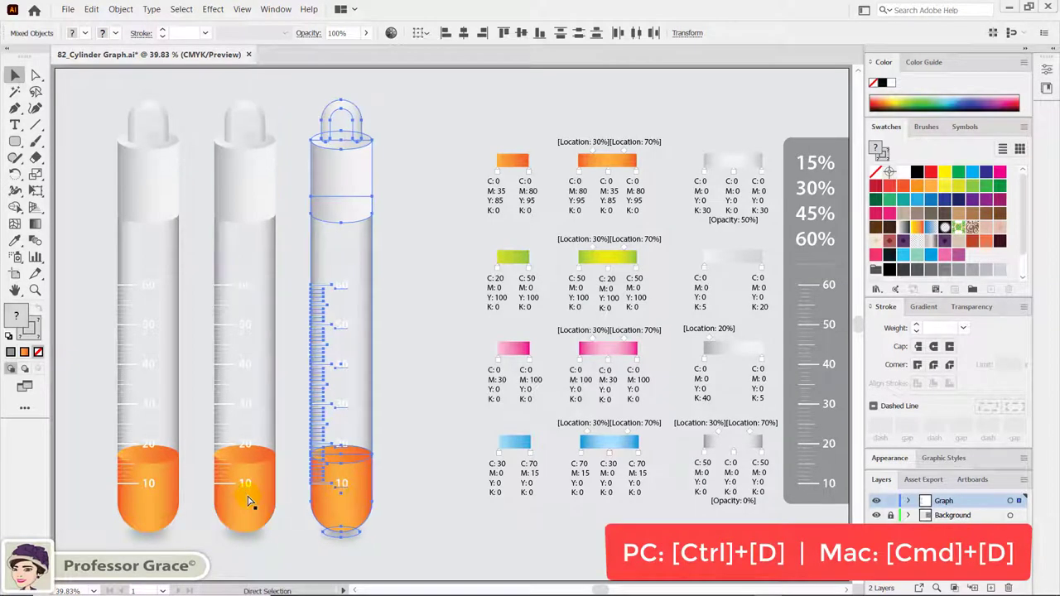
key("ctrl+d")
key("v")
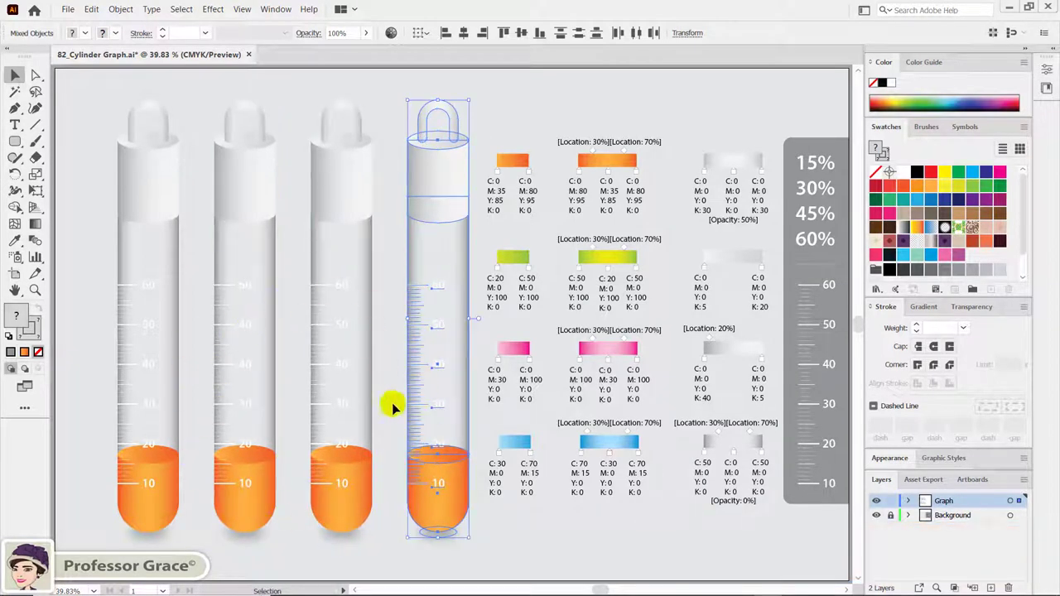
Lock the glass bodies of all four tubes with Ctrl+2.
left_click(386, 535)
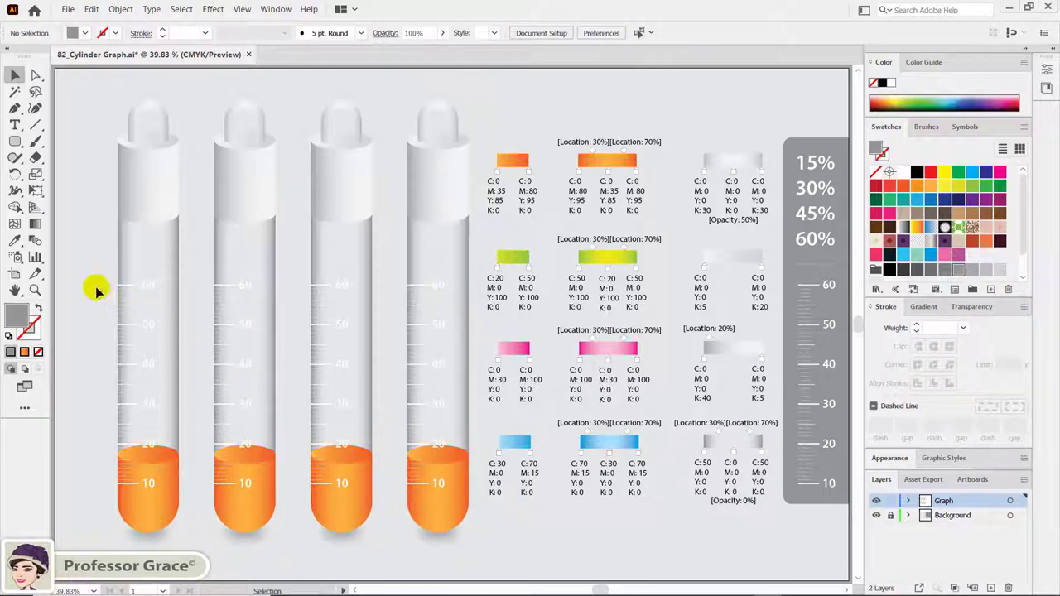
left_click(466, 387)
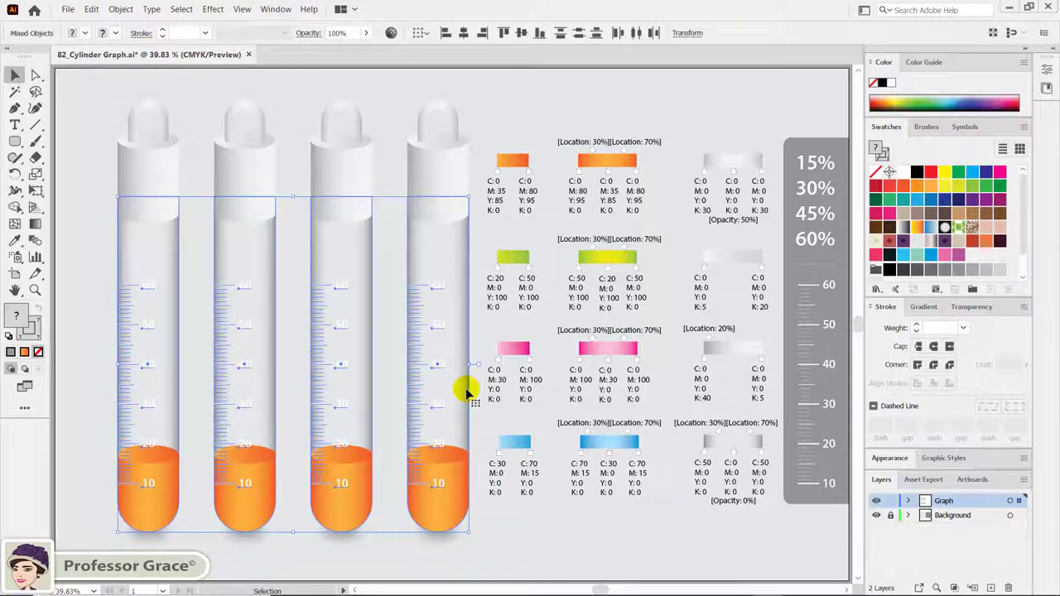
key("ctrl")
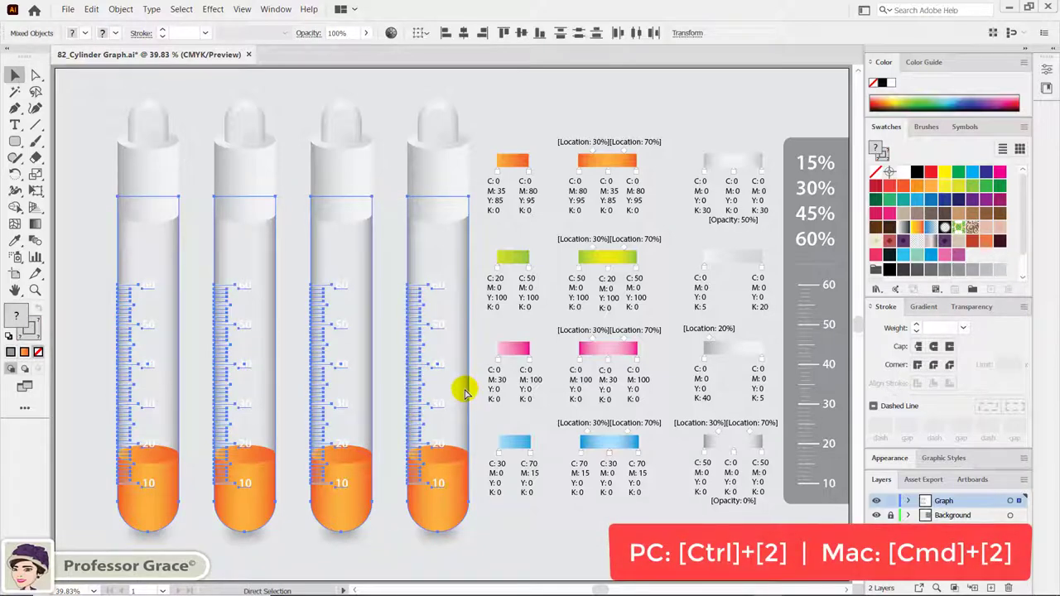
key("ctrl+2")
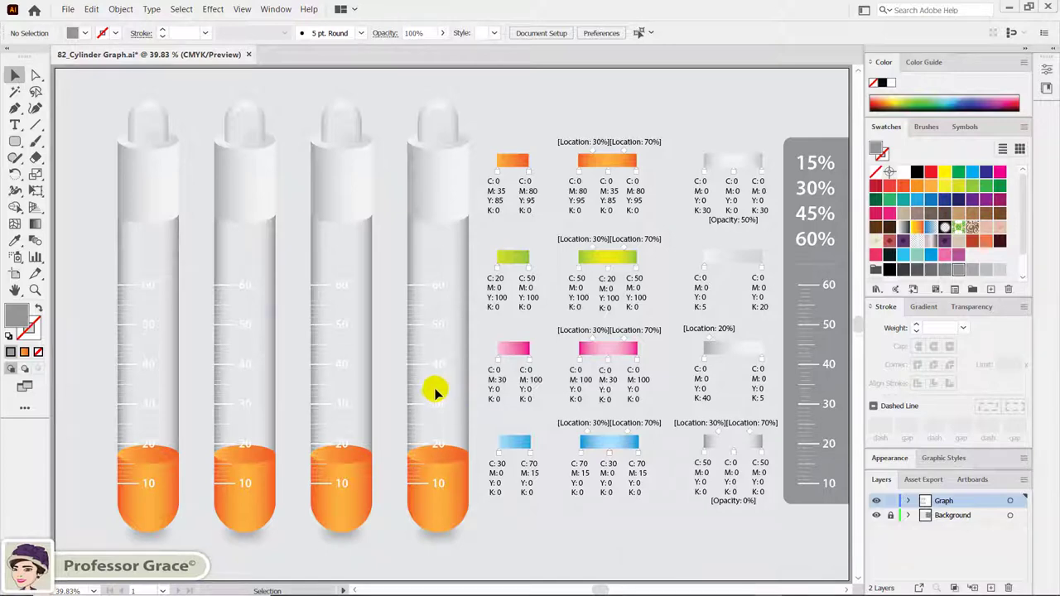
key("a")
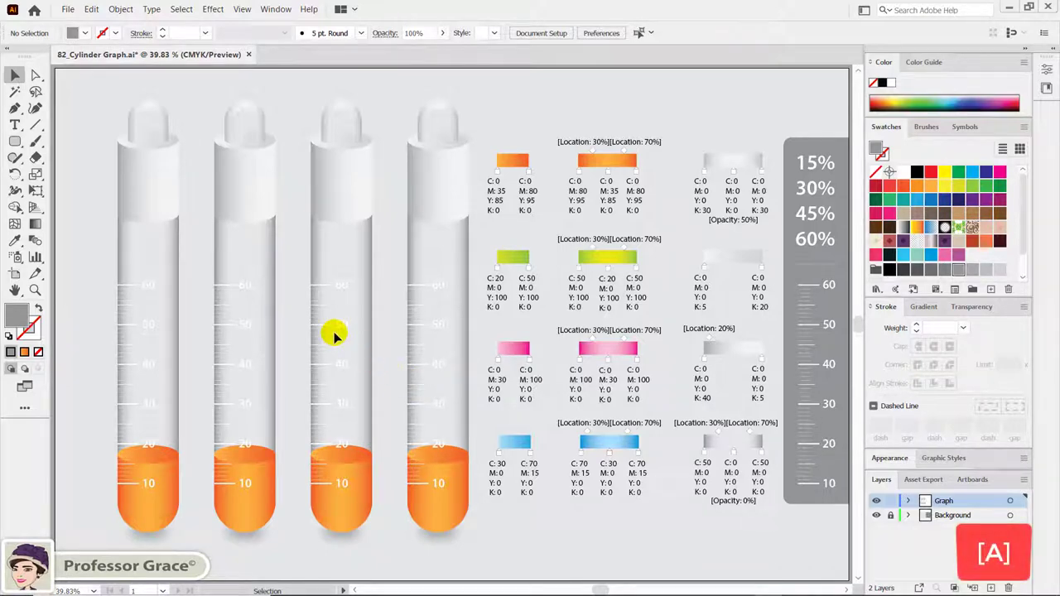
key("a")
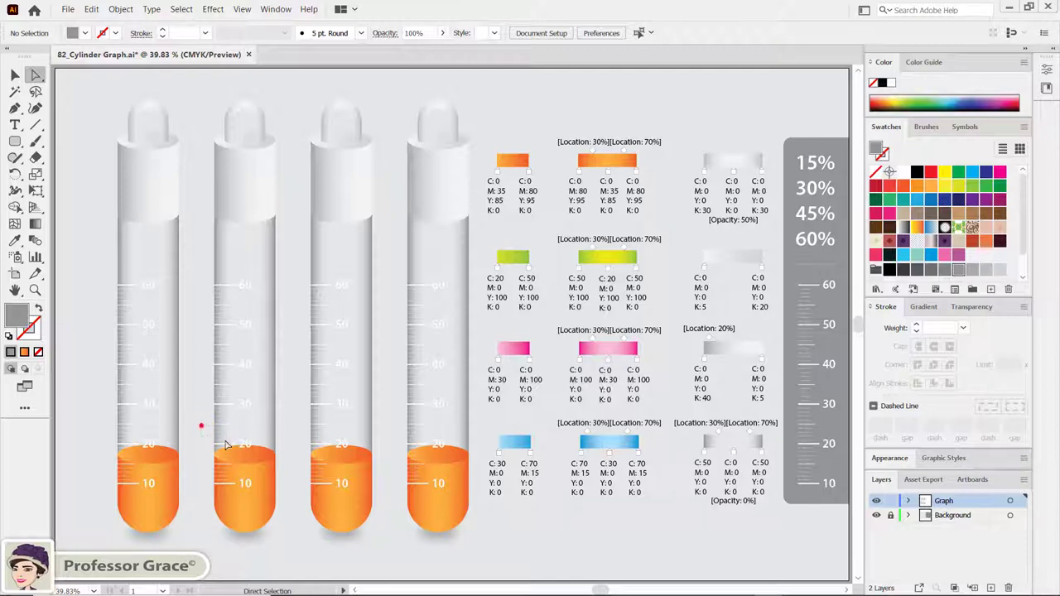
Raise the second tube's liquid top anchors up to the 30 mark.
left_click_drag(274, 471, 295, 480)
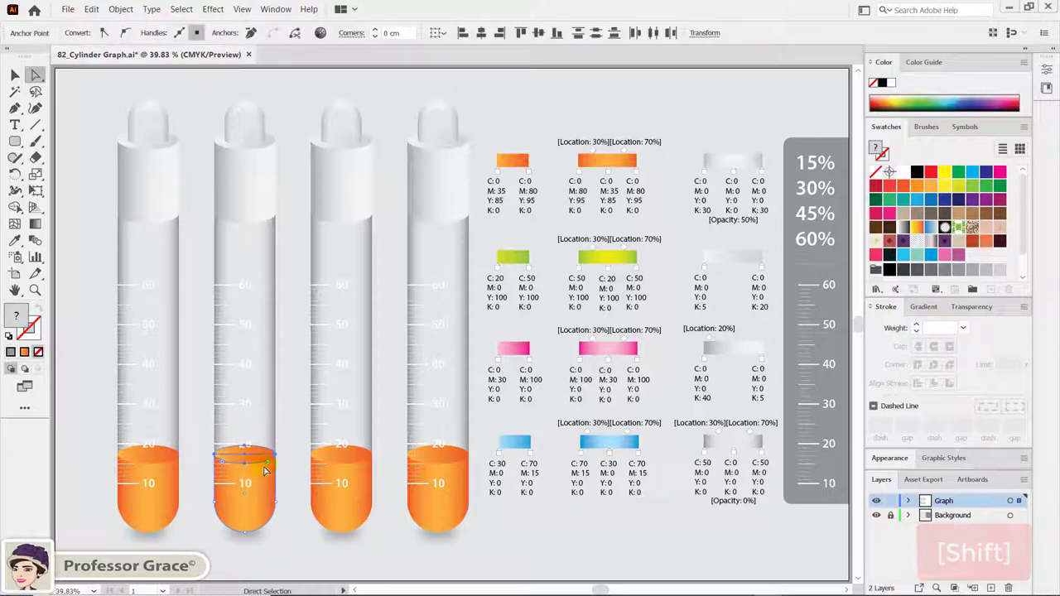
left_click(279, 458, "shift")
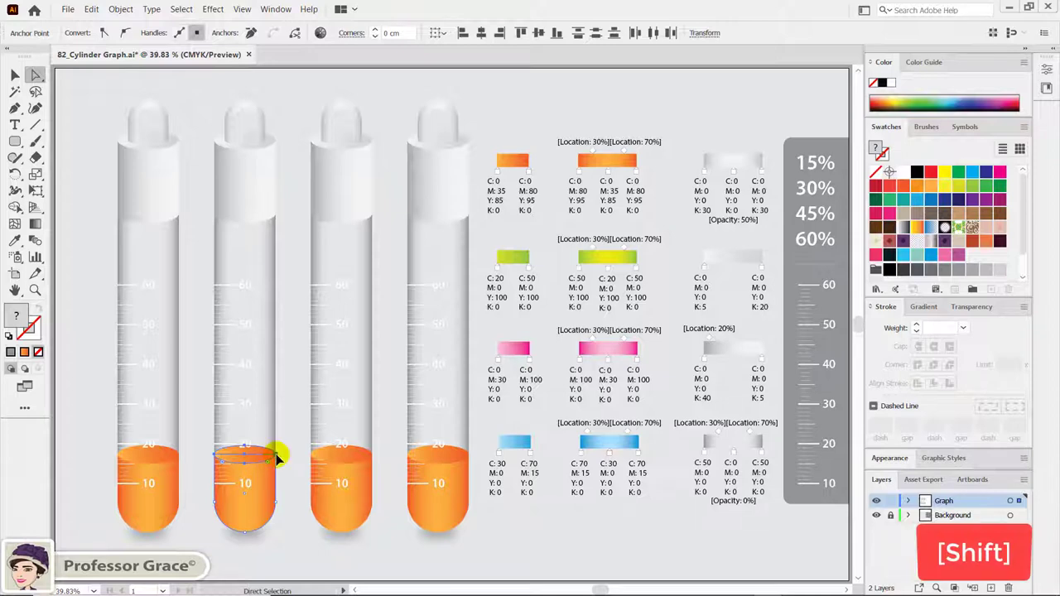
left_click_drag(279, 457, 277, 398)
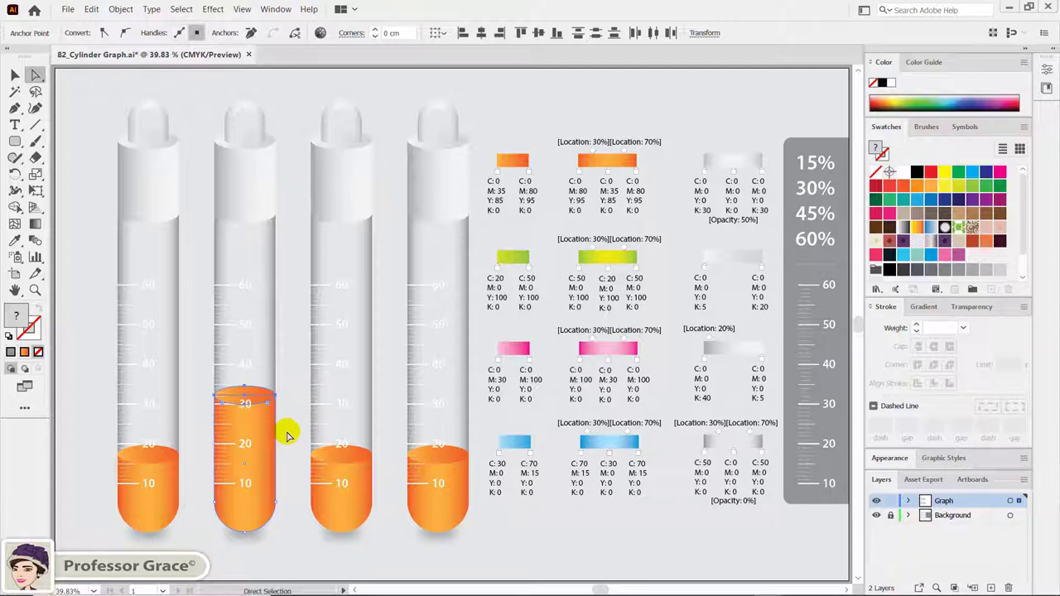
left_click(287, 434)
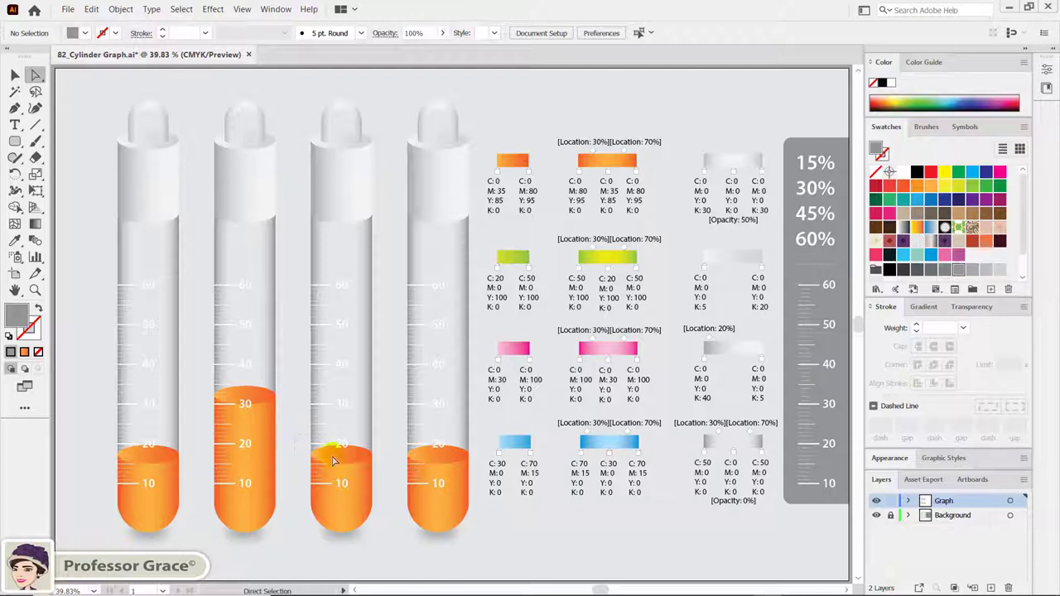
Raise the third tube's orange liquid top to just under the 50 mark.
left_click_drag(333, 460, 391, 475)
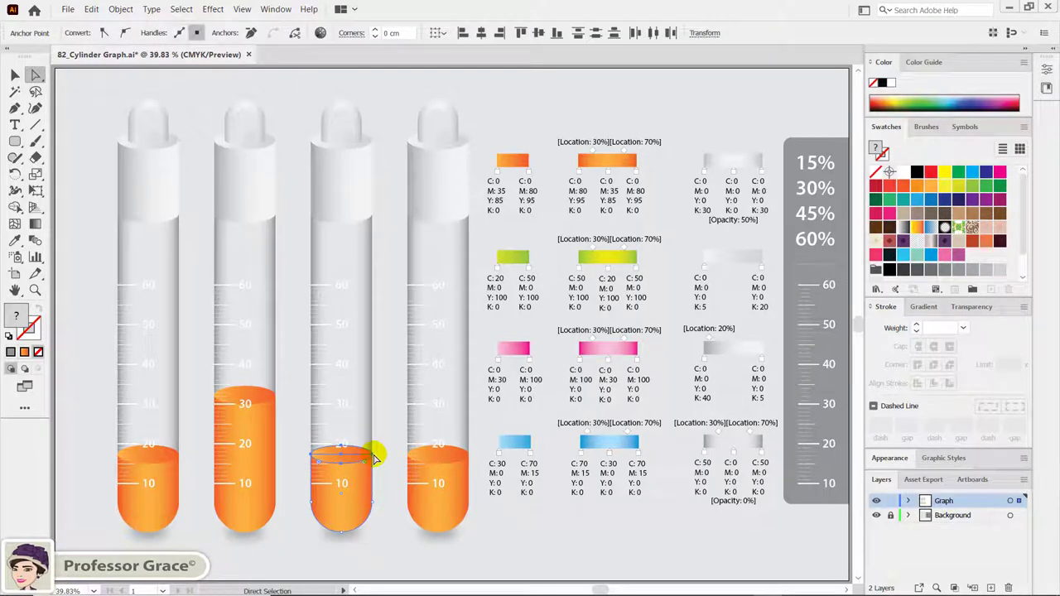
left_click(373, 454, "shift")
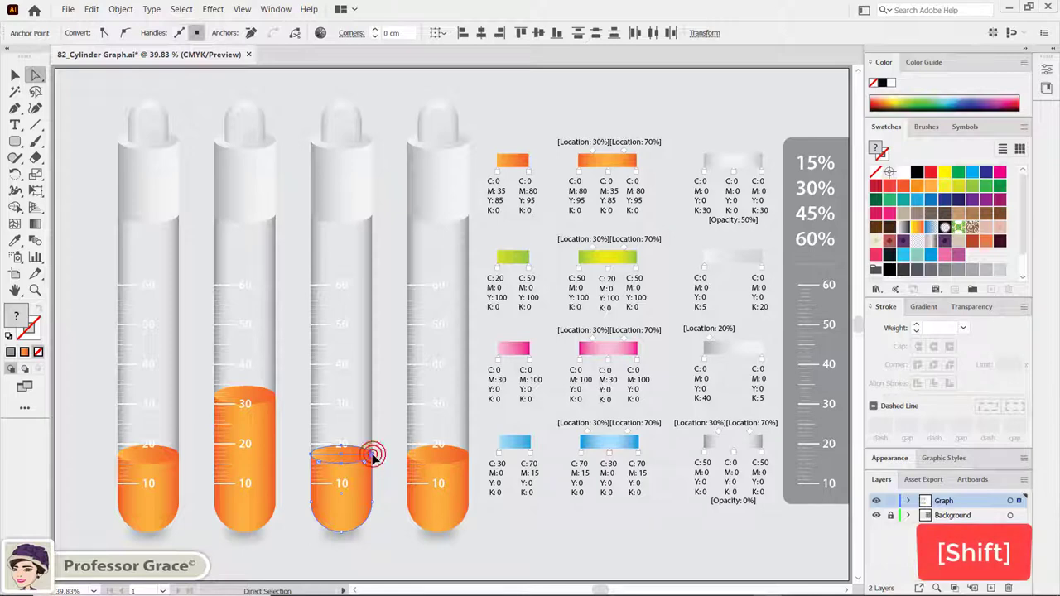
left_click_drag(373, 455, 374, 338)
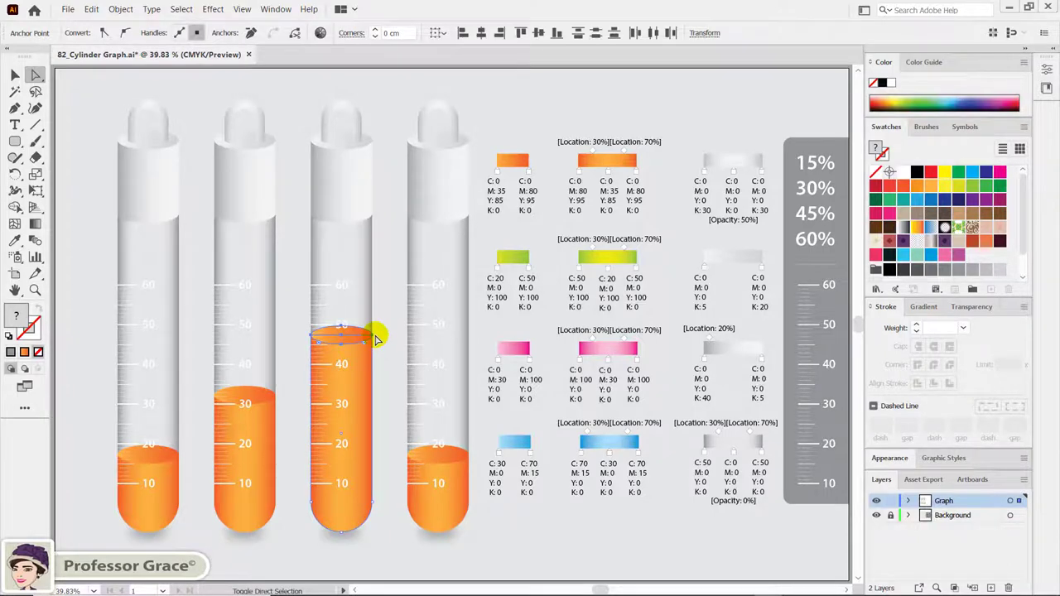
left_click(385, 387)
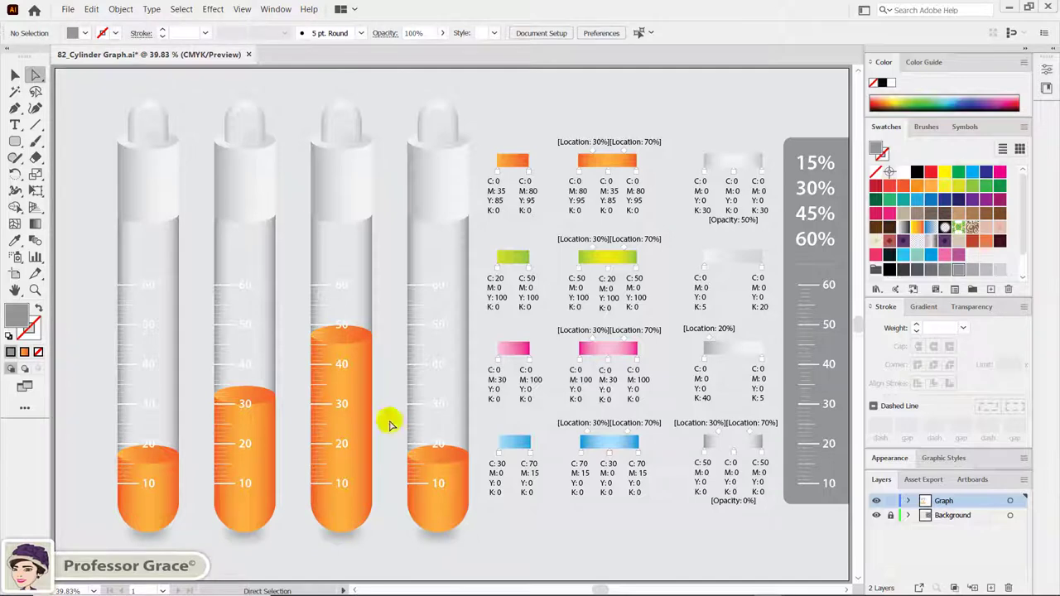
Raise the fourth tube's liquid top straight up to the 60 mark, then deselect.
left_click_drag(389, 421, 482, 481)
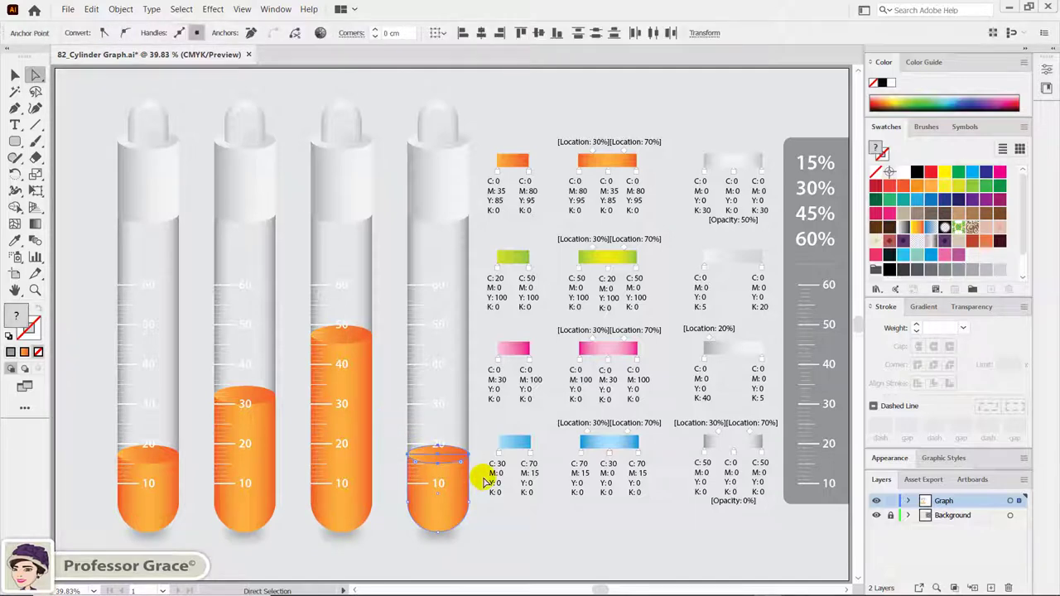
key("shift")
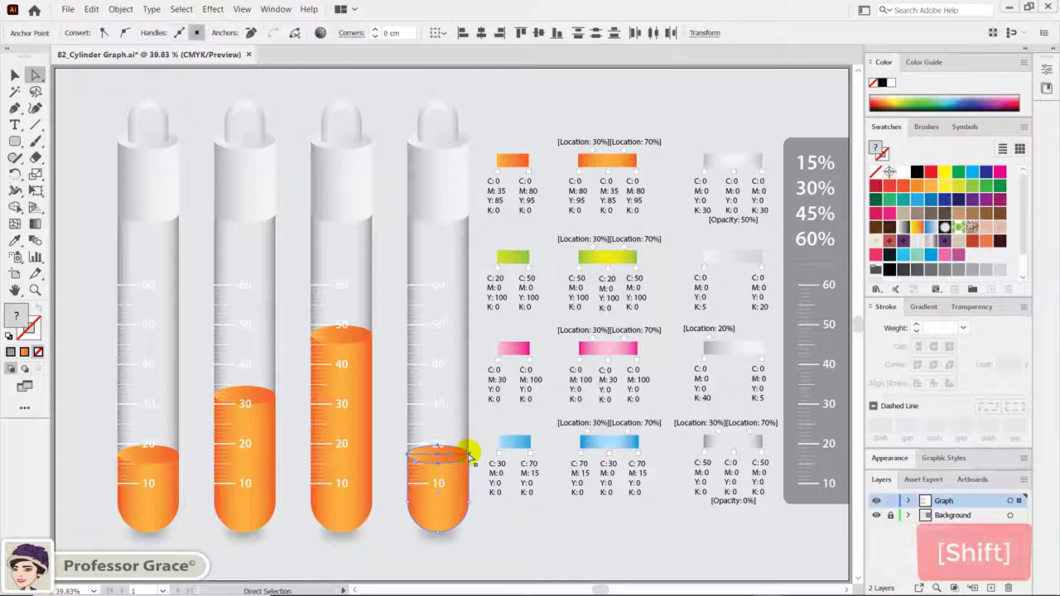
left_click_drag(470, 456, 471, 274)
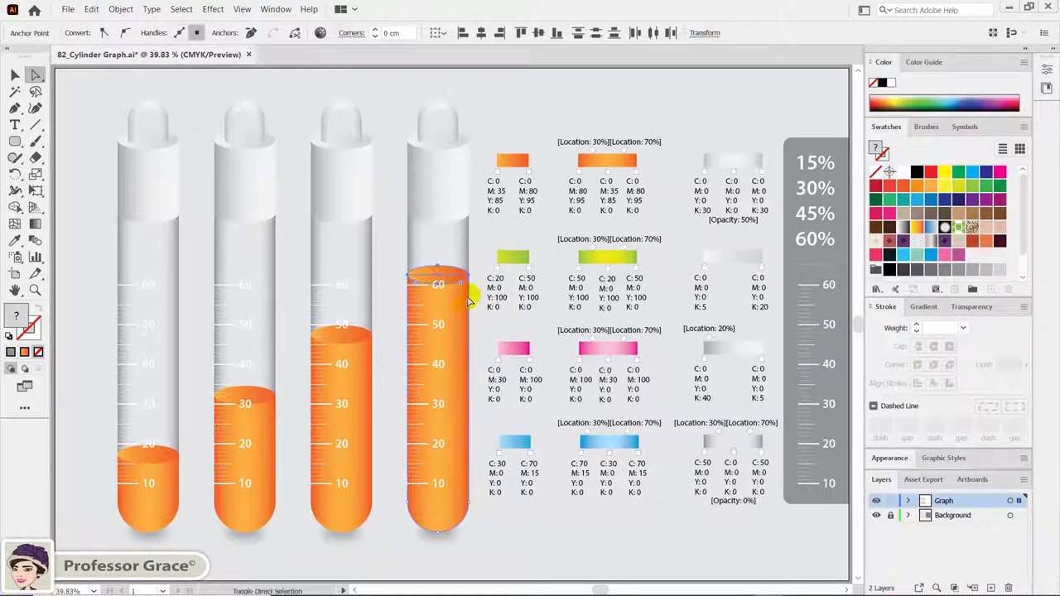
key("v")
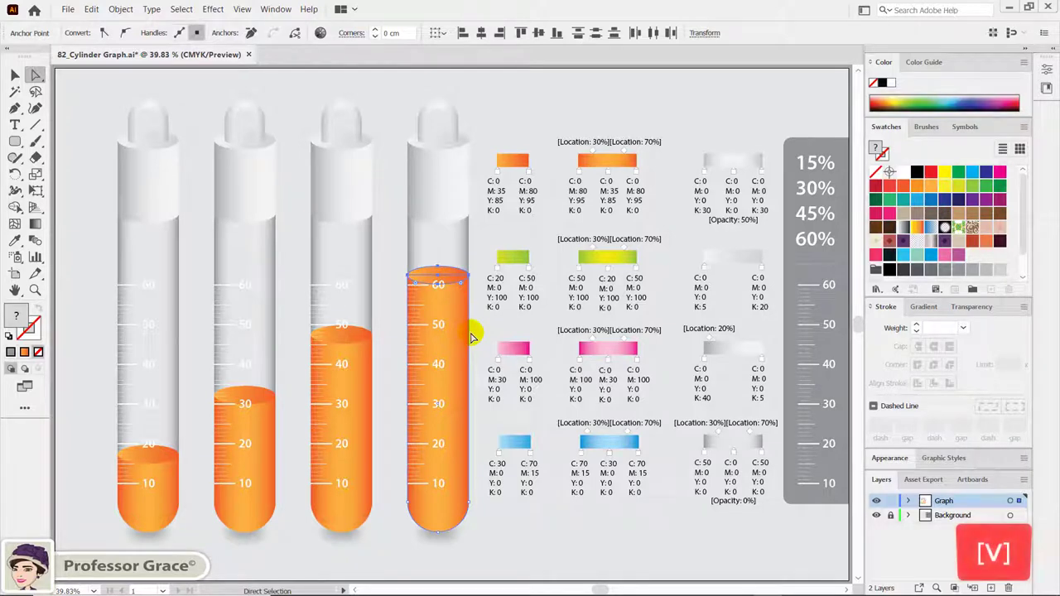
left_click(476, 336)
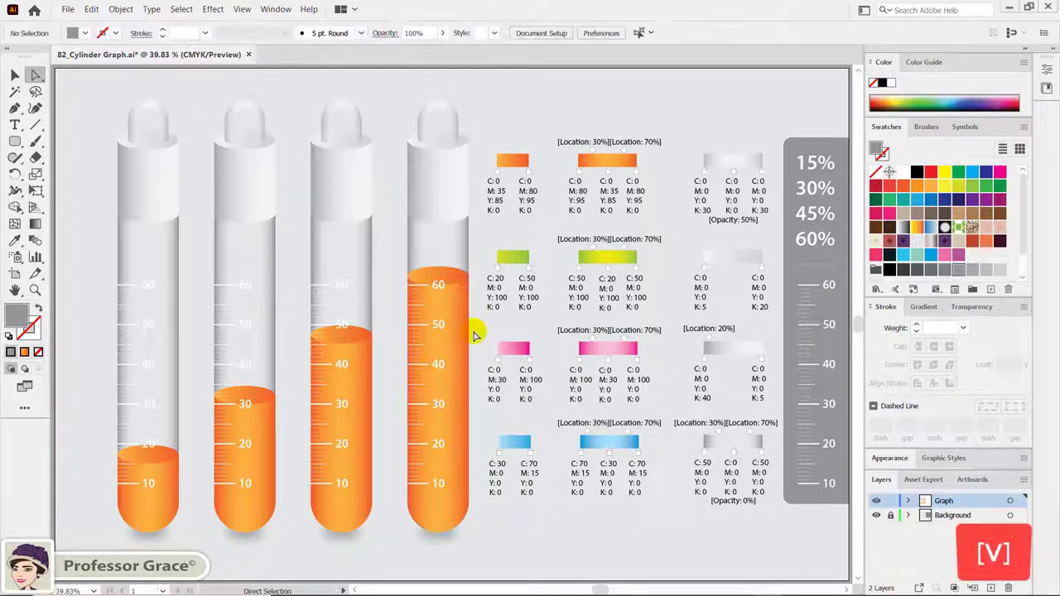
key("v")
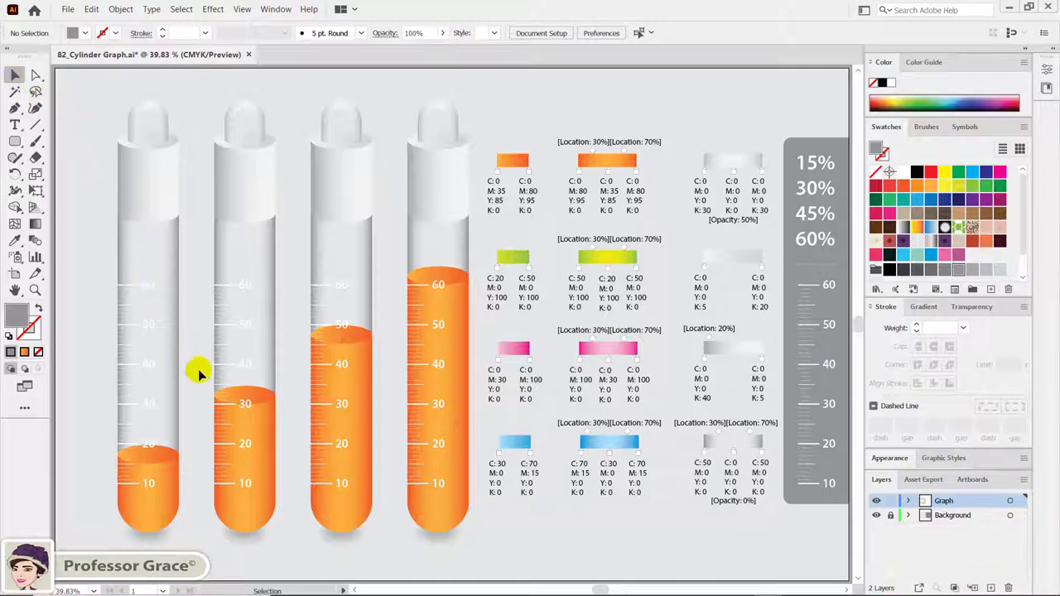
Fill the second tube's liquid top light green and its body with the green gradient swatch.
left_click(245, 404)
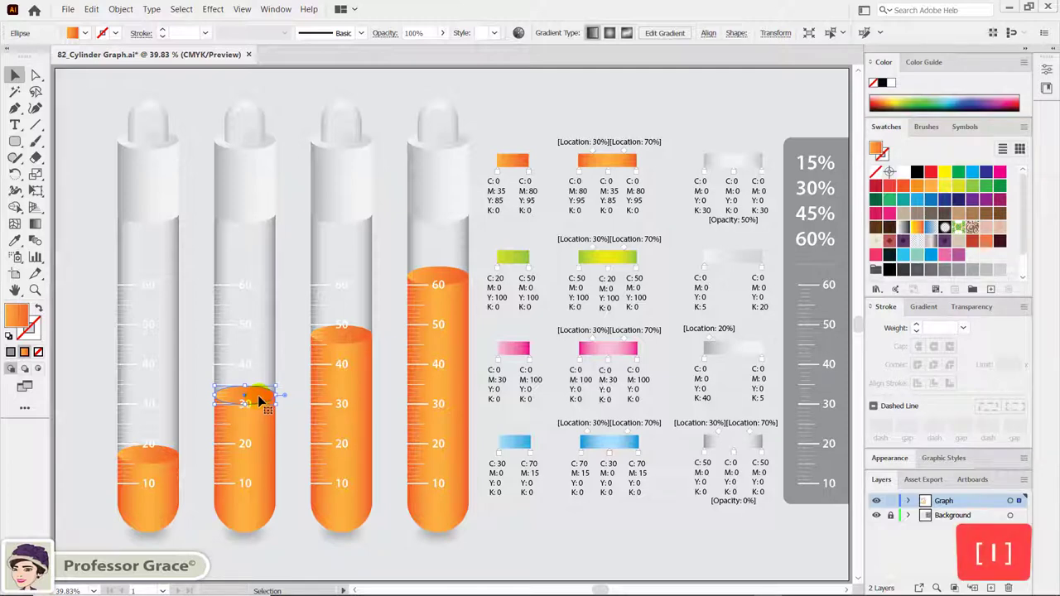
key("i")
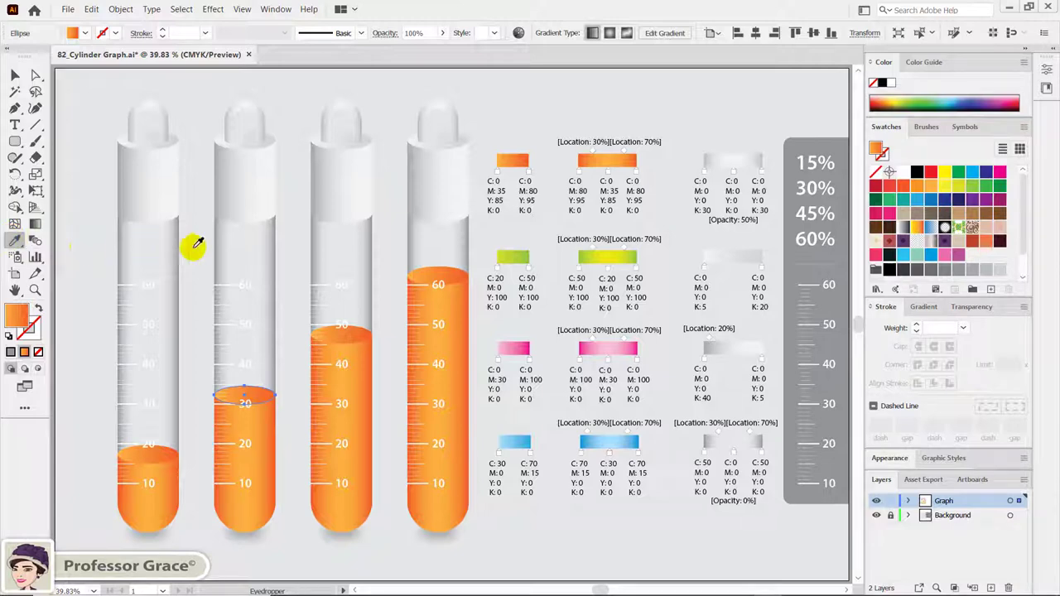
left_click(516, 255)
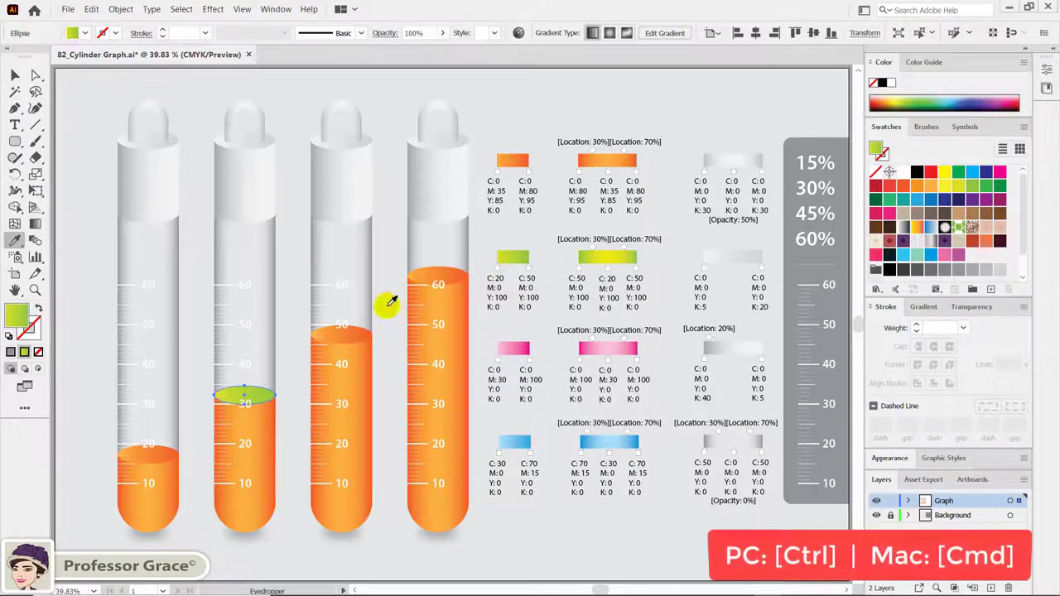
key("ctrl")
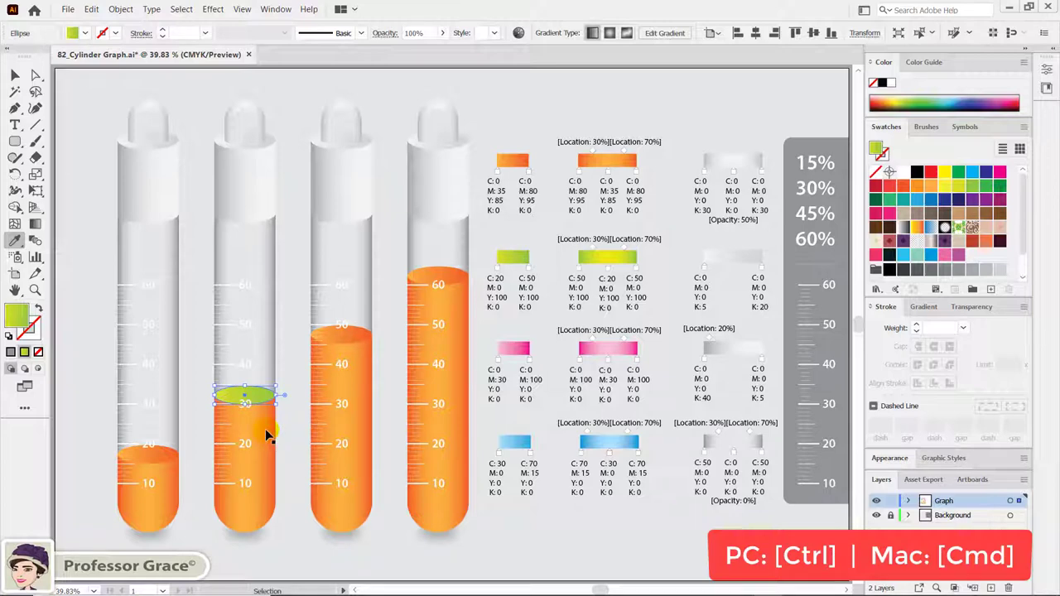
left_click(265, 429, "ctrl")
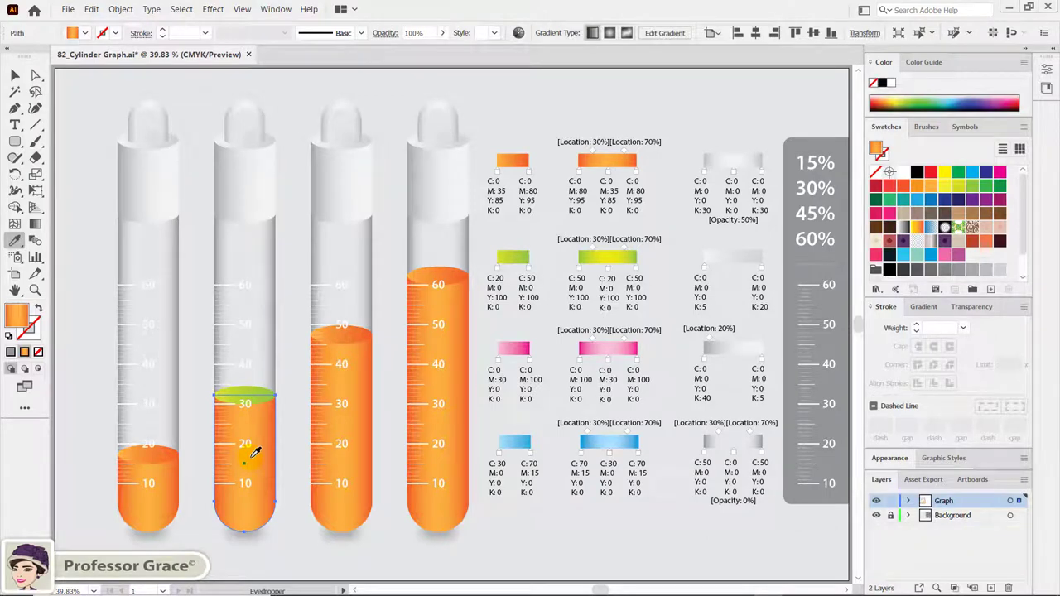
left_click(614, 254)
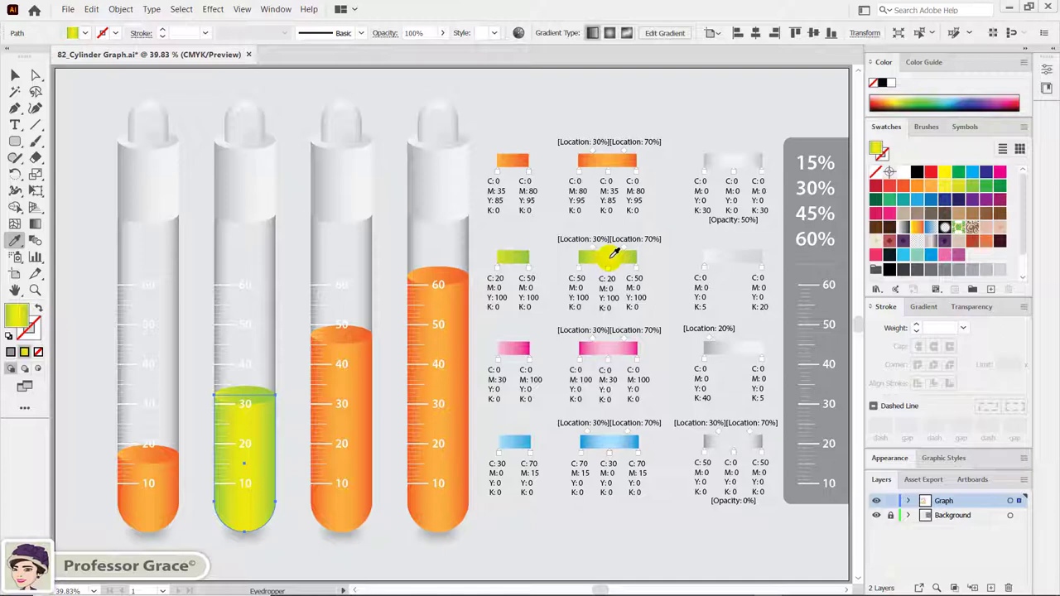
key("ctrl")
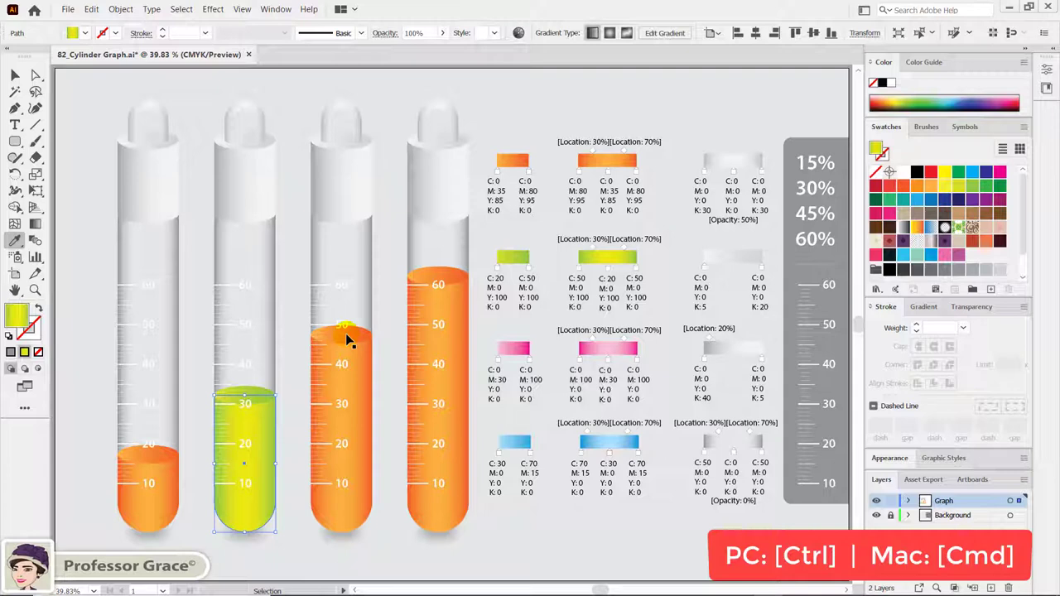
left_click(345, 333, "ctrl")
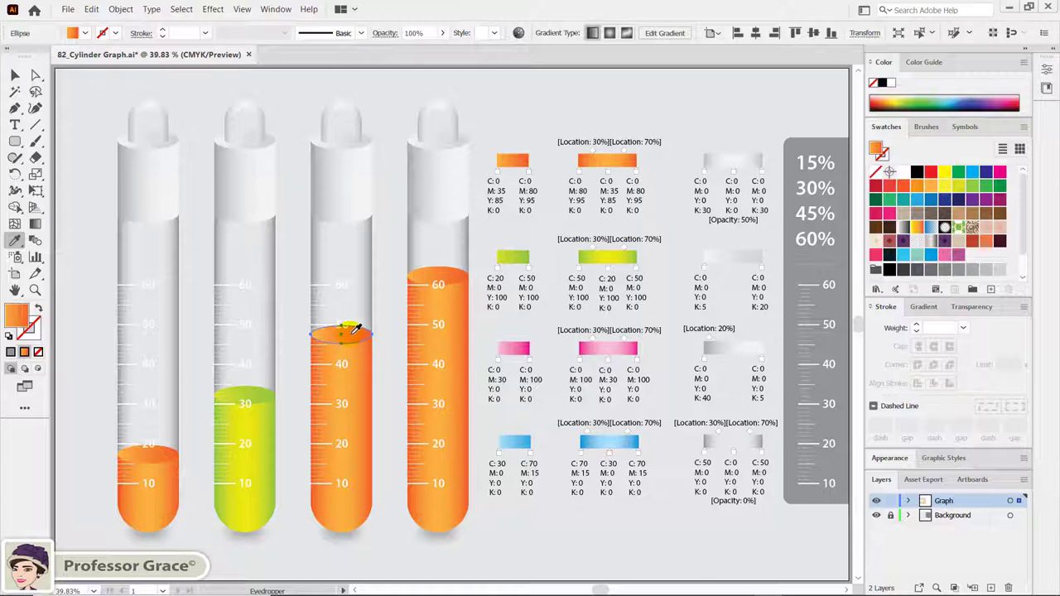
Give the third tube's liquid a pink top and a pink gradient body using the Eyedropper.
left_click(511, 349)
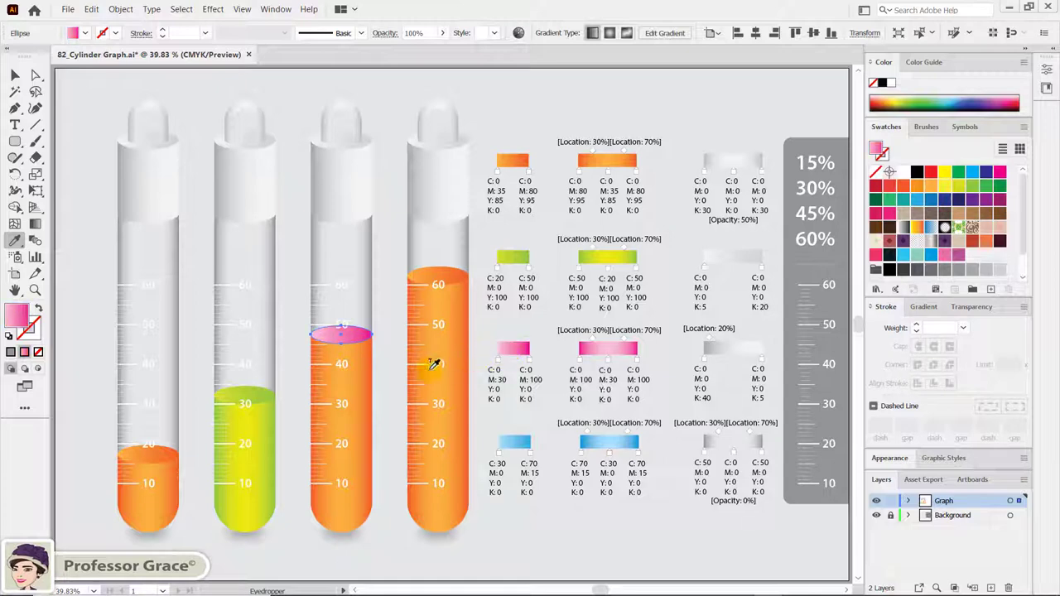
key("ctrl")
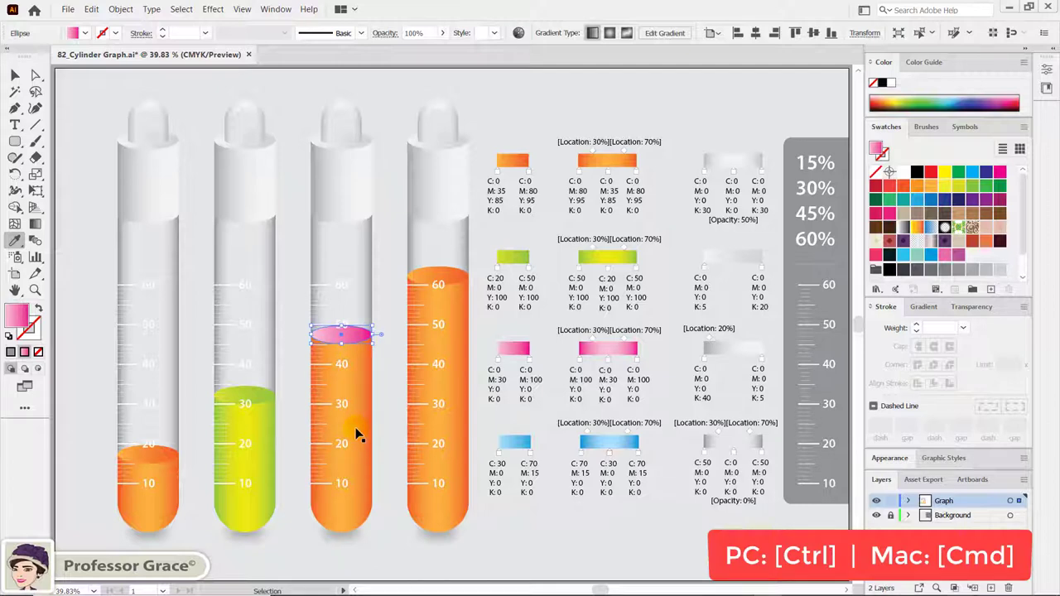
left_click(355, 429, "ctrl")
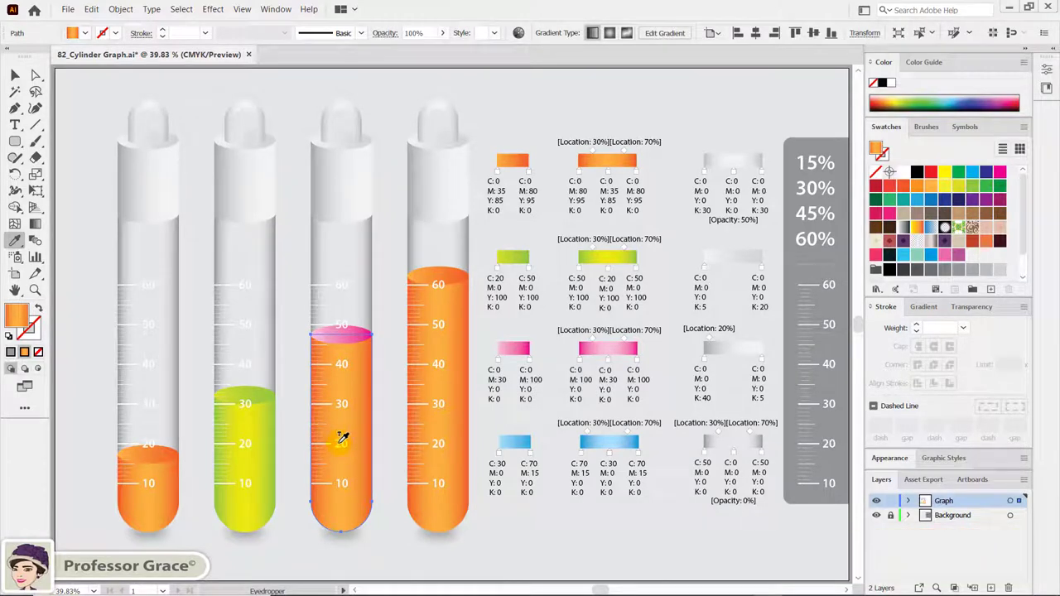
left_click(601, 346)
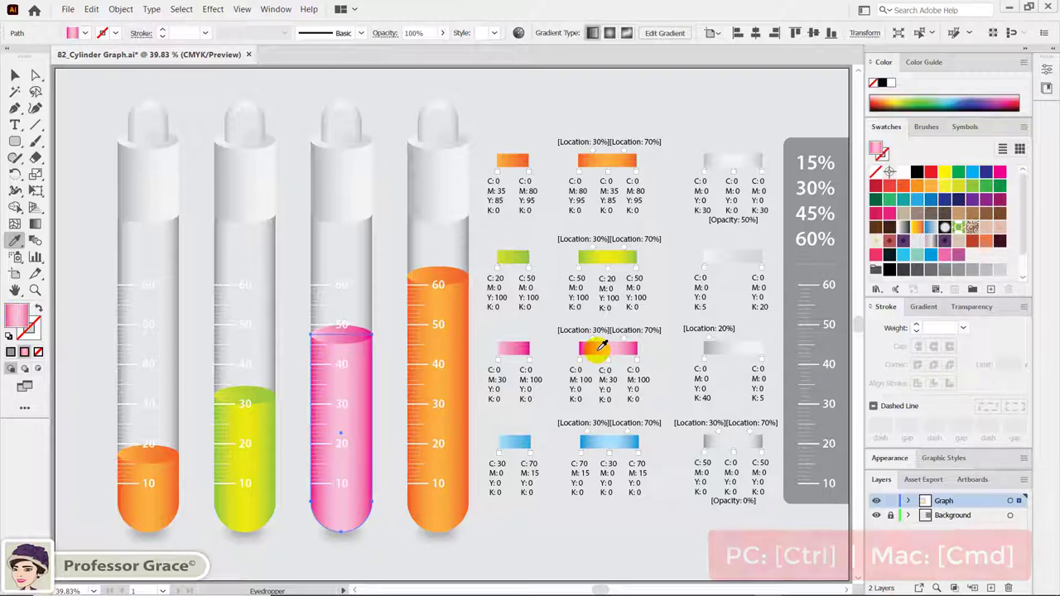
key("ctrl")
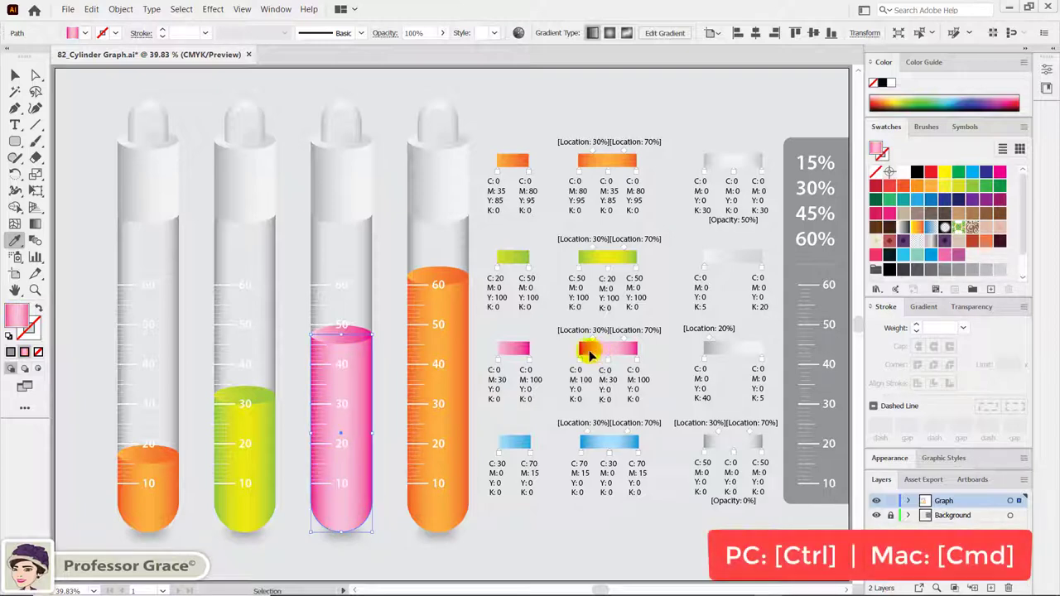
left_click(446, 275, "ctrl")
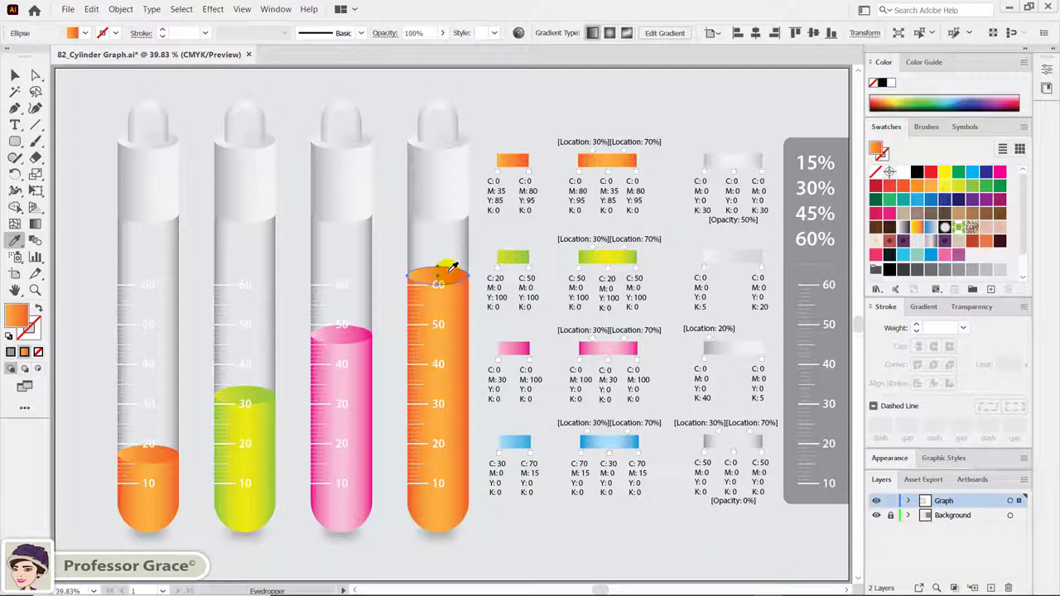
Give the fourth tube's liquid a light blue top and a blue gradient body.
left_click(515, 445)
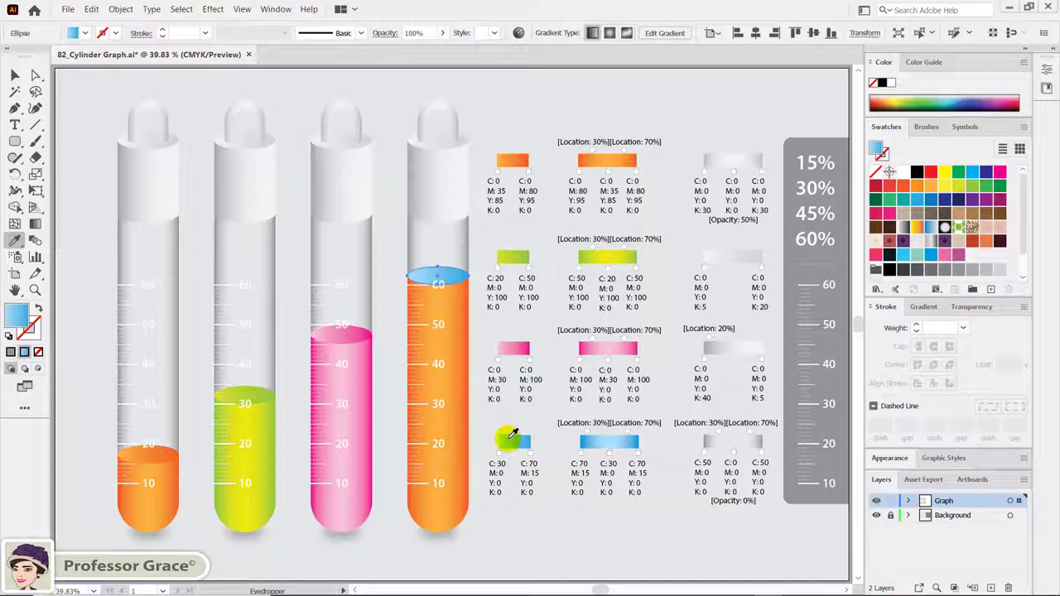
key("ctrl")
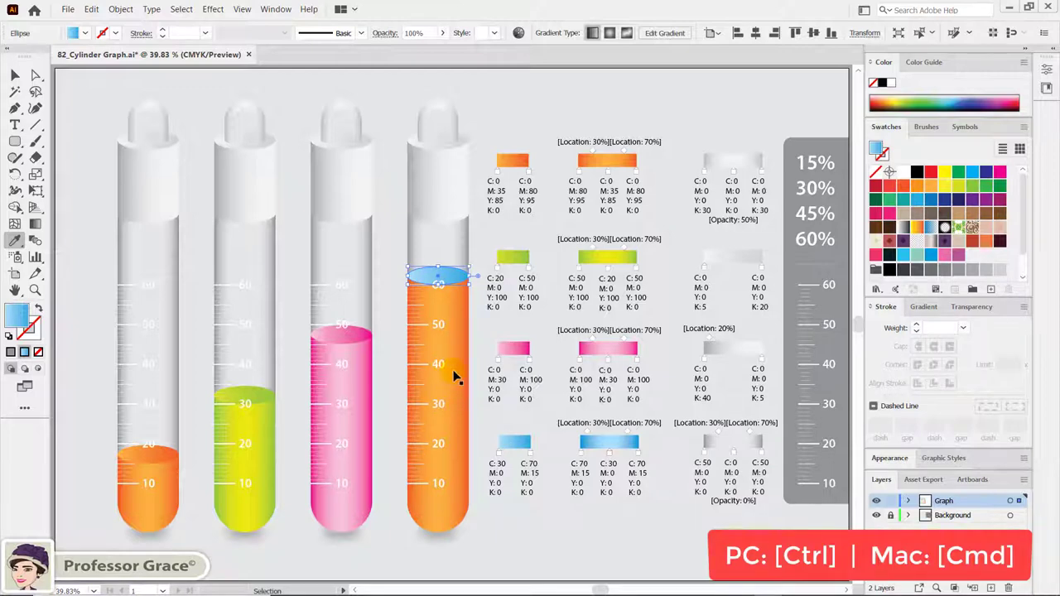
left_click(454, 377, "ctrl")
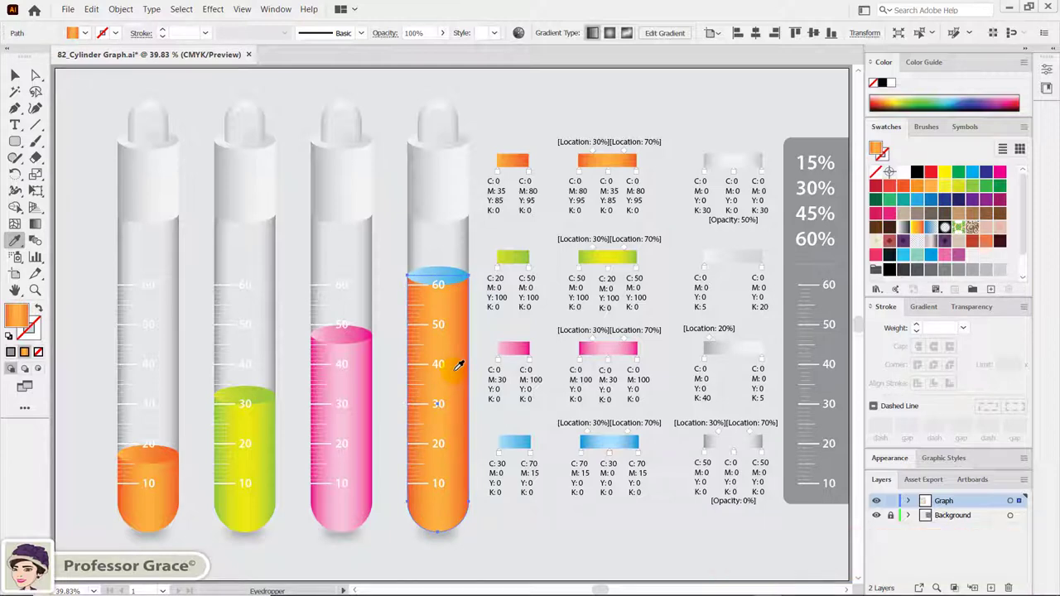
left_click(602, 439)
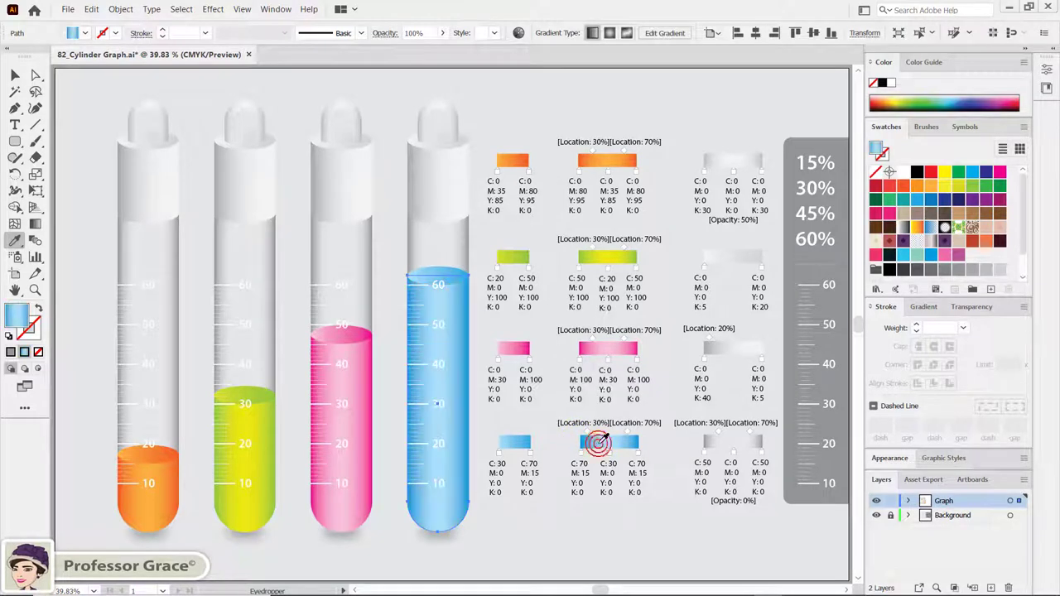
Switch to the Selection tool and deselect everything on the canvas.
key("v")
left_click(489, 530)
left_click(490, 525)
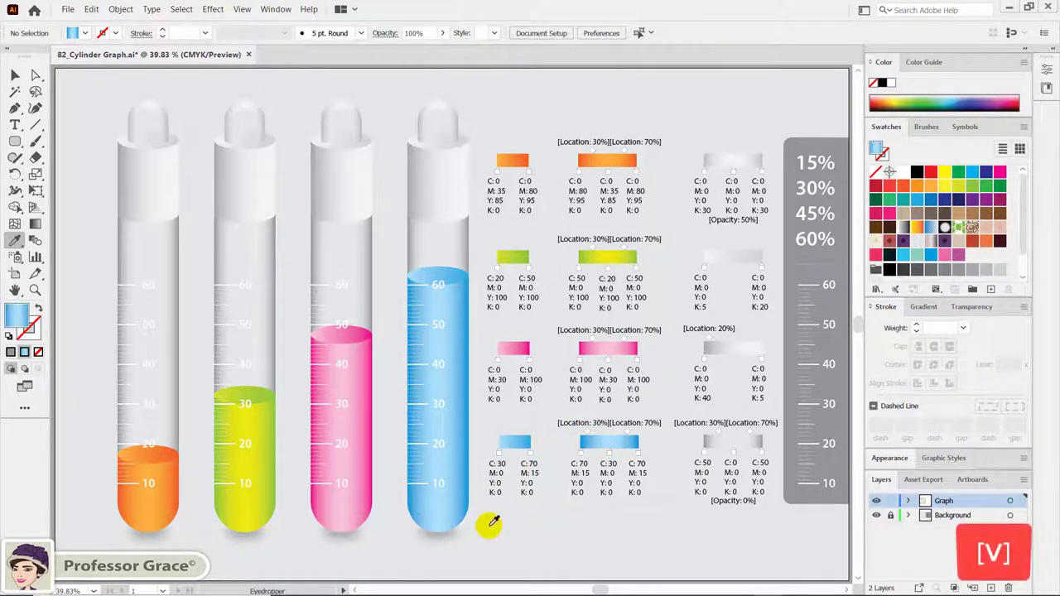
key("v")
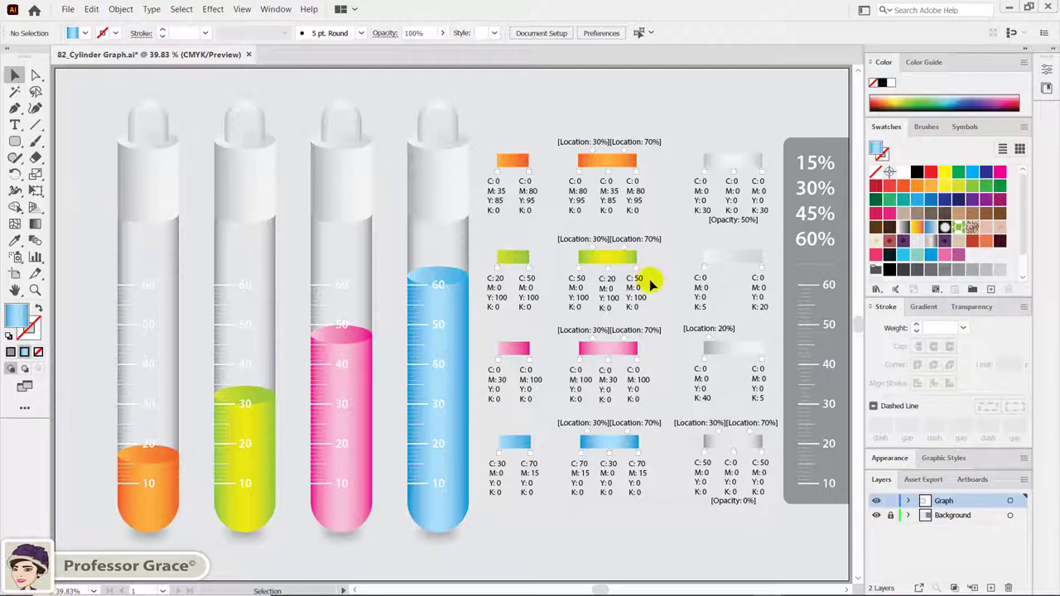
Copy the 15%–60% text onto the first tube, bring it to front, and create outlines.
left_click(835, 240)
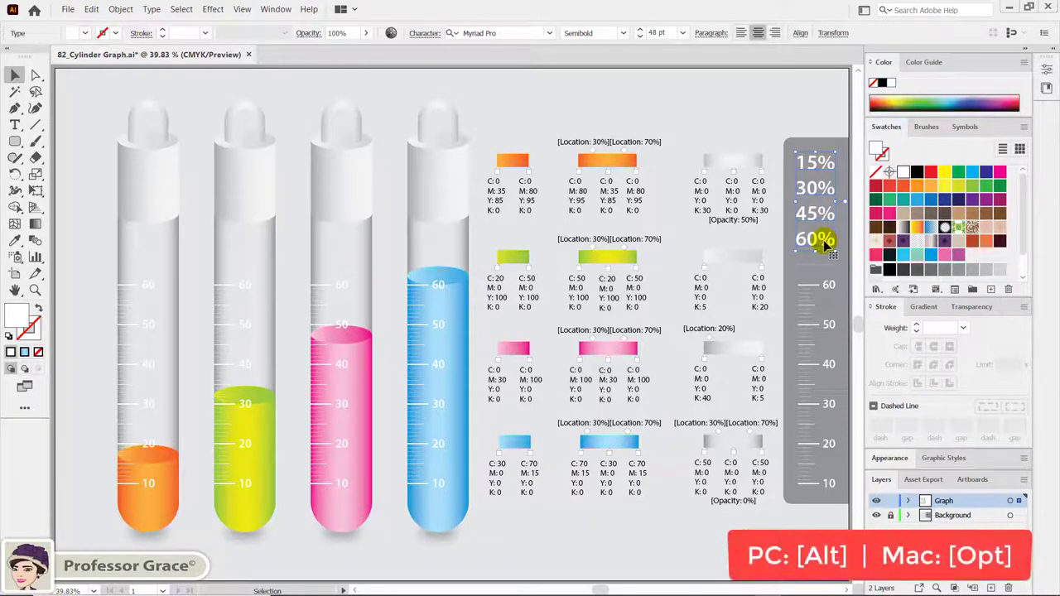
left_click_drag(826, 242, 158, 263)
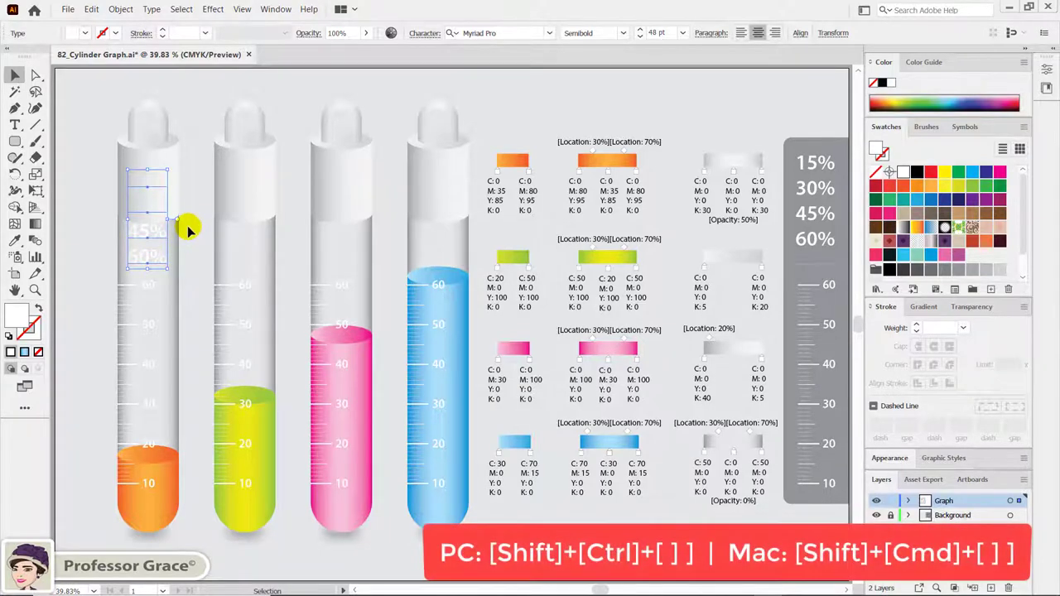
key("ctrl+shift+bracketright")
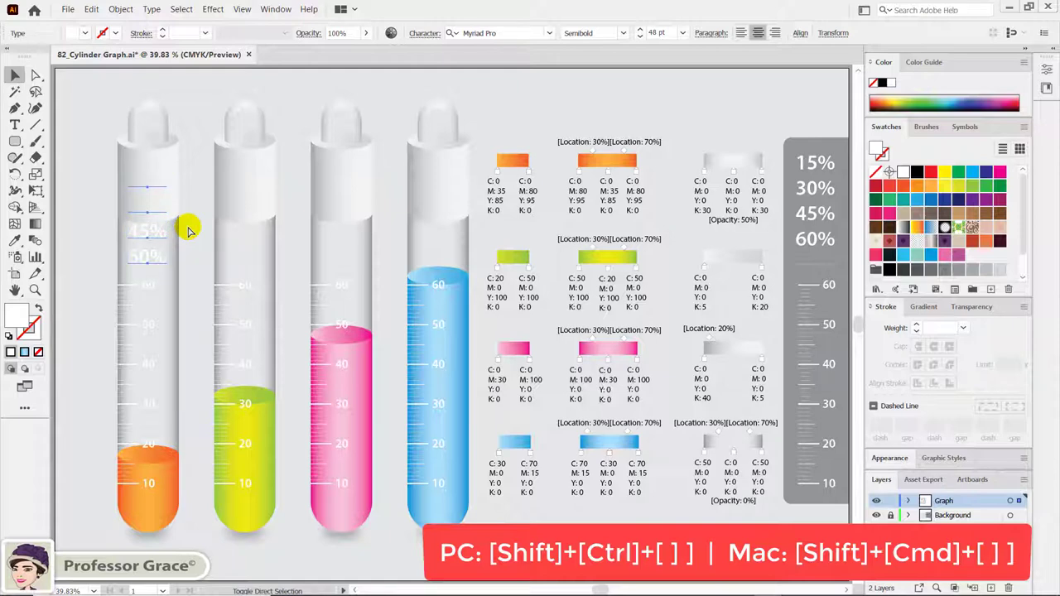
key("ctrl+shift+bracketright")
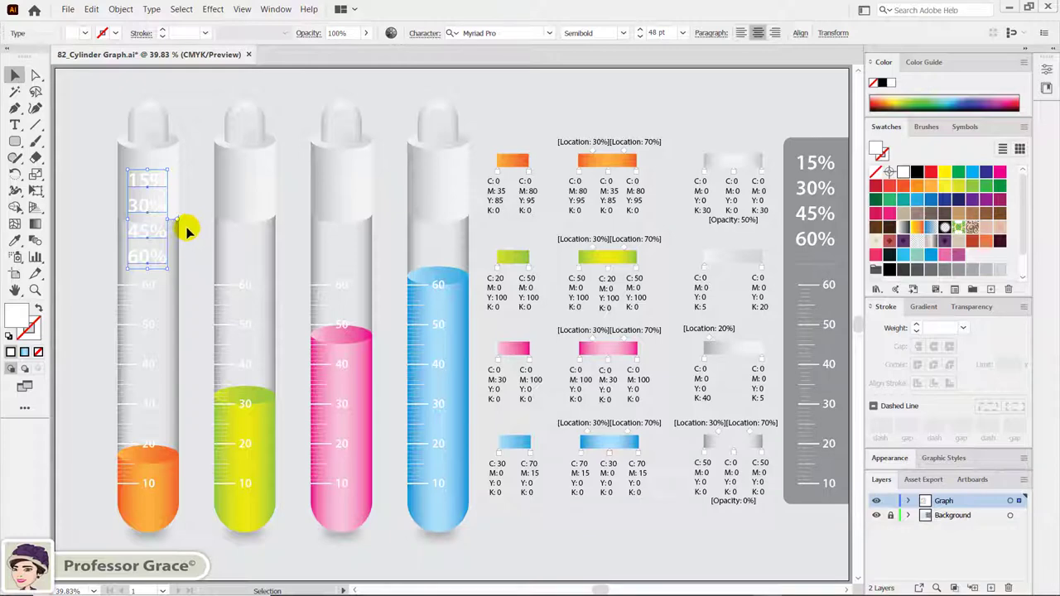
right_click(151, 209)
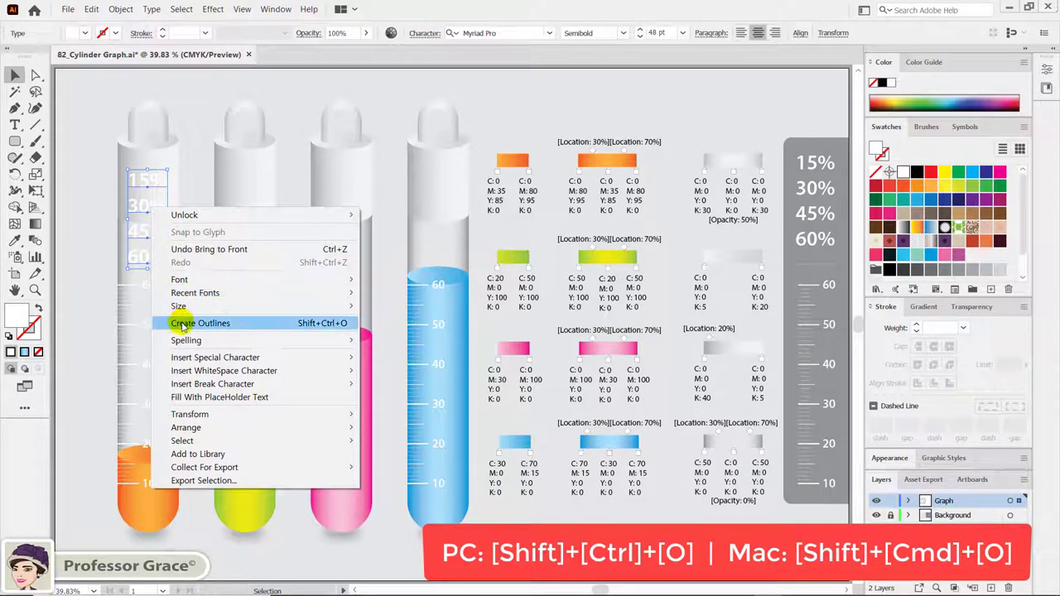
left_click(347, 323)
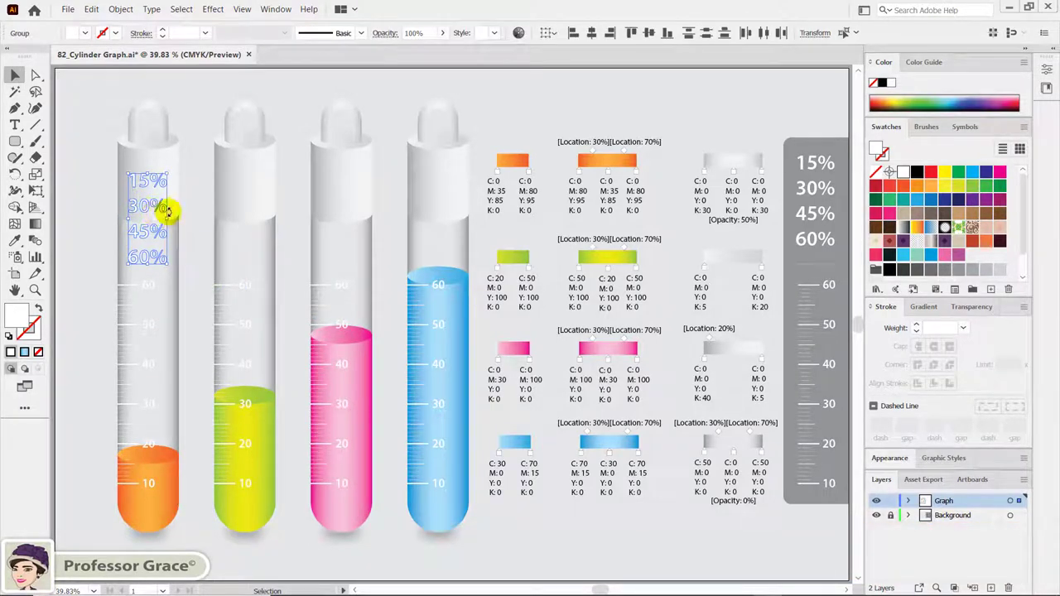
Drag the 30%, 45% and 60% labels onto the second, third and fourth tubes.
left_click(180, 201)
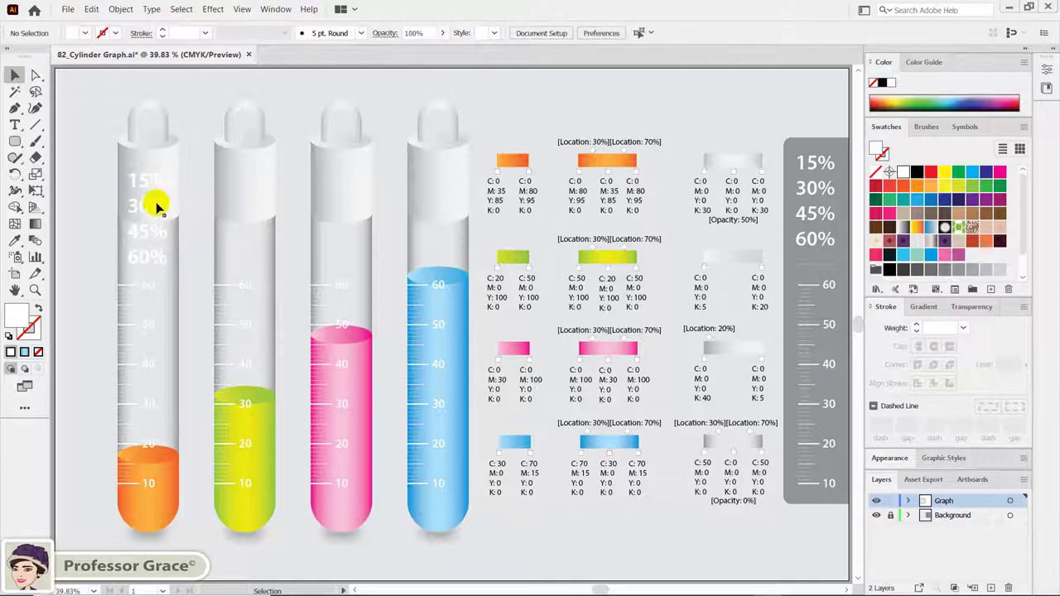
left_click_drag(144, 210, 260, 191)
left_click_drag(159, 236, 351, 192)
left_click_drag(167, 264, 451, 185)
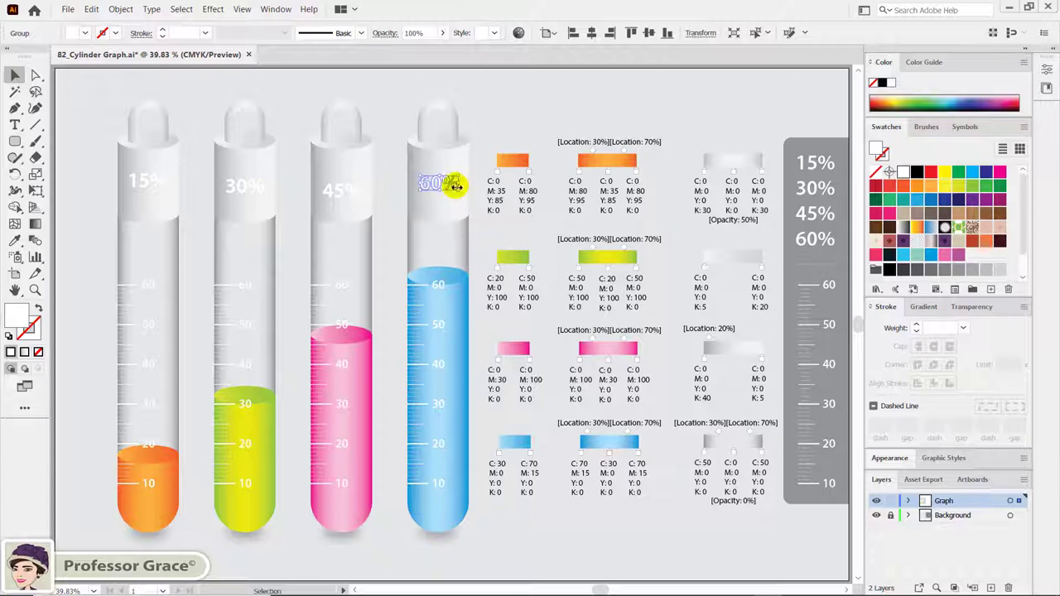
Select all four labels, 15%, 30%, 45% and 60%, together.
left_click(387, 215)
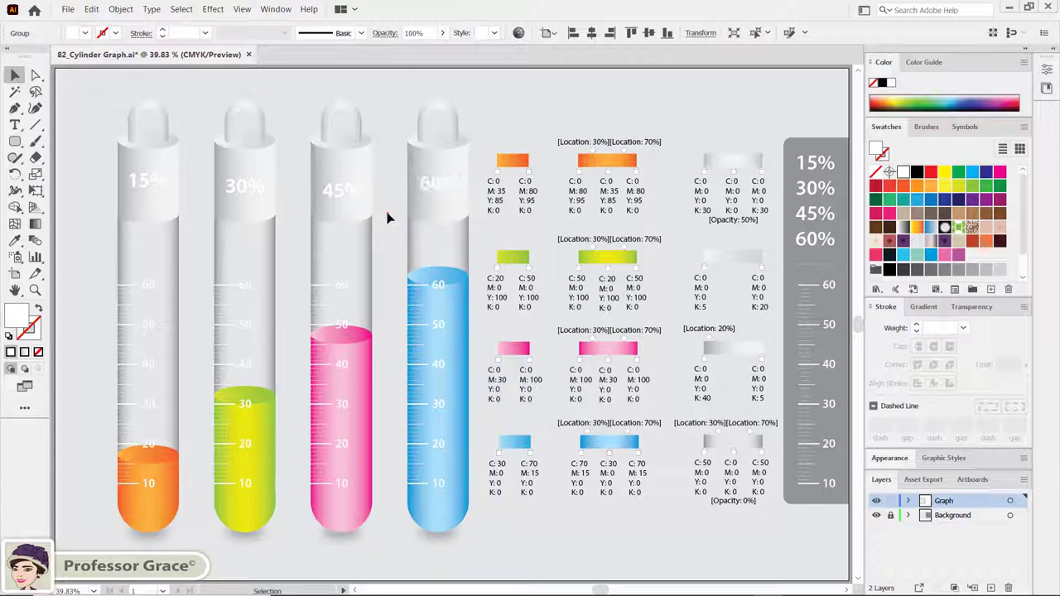
key("shift")
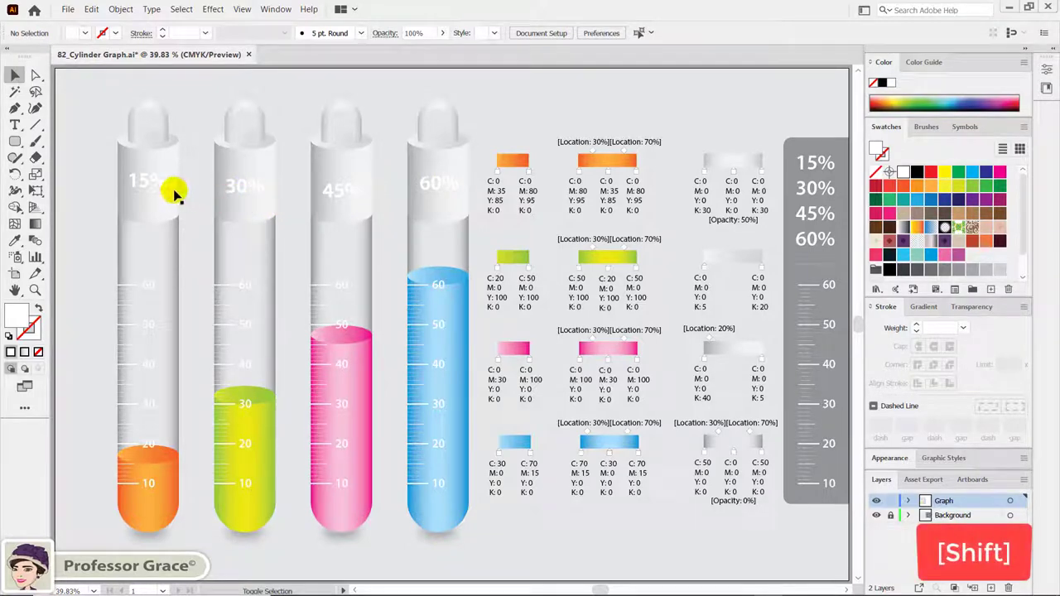
left_click(150, 182, "shift")
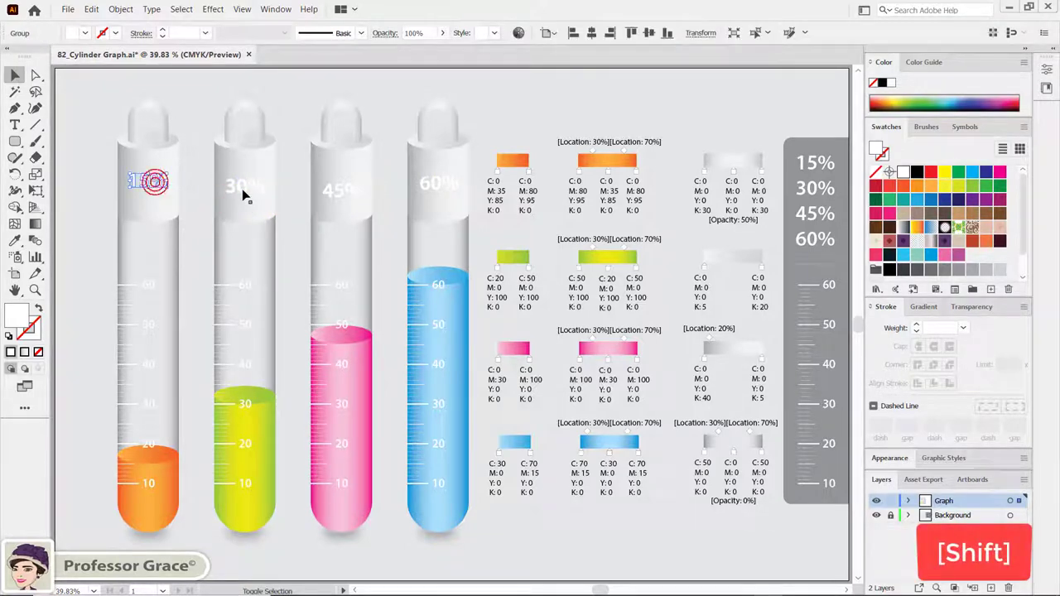
left_click(241, 191, "shift")
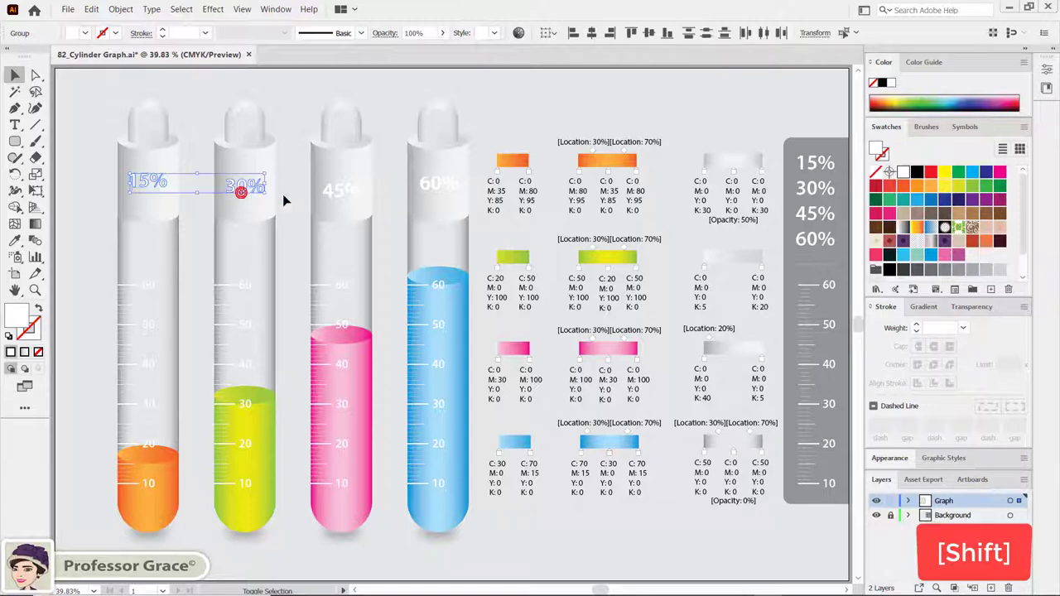
left_click(333, 196, "shift")
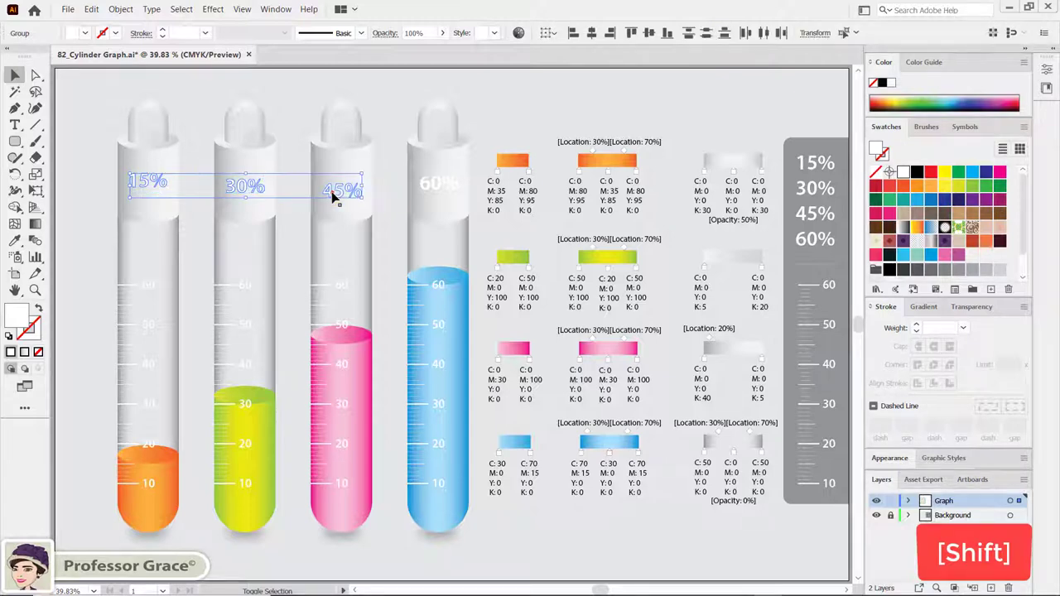
left_click(428, 185, "shift")
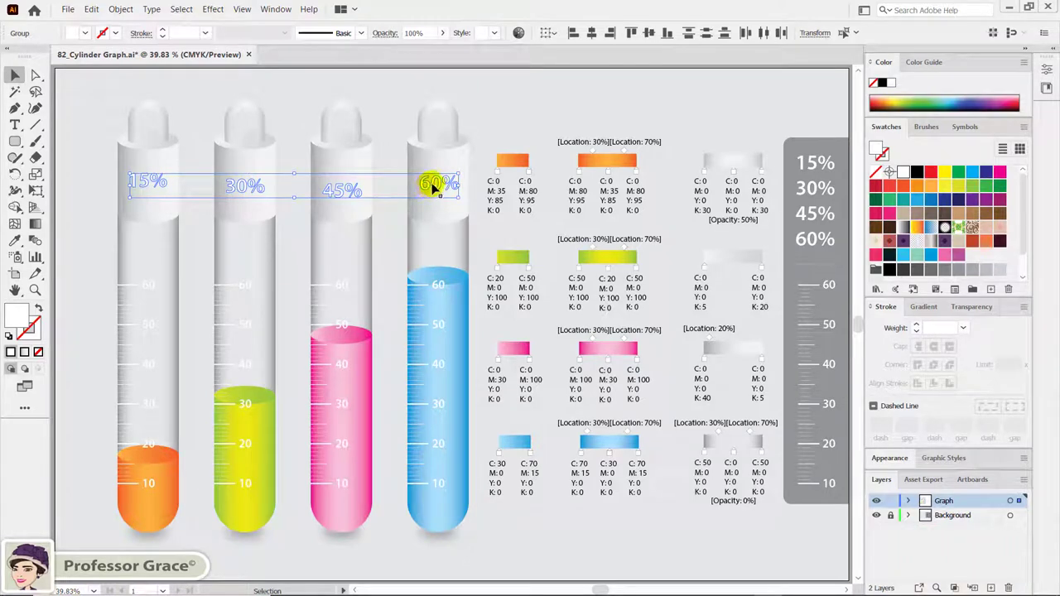
Bottom-align the four labels relative to the selection and nudge them slightly upward.
left_click(553, 34)
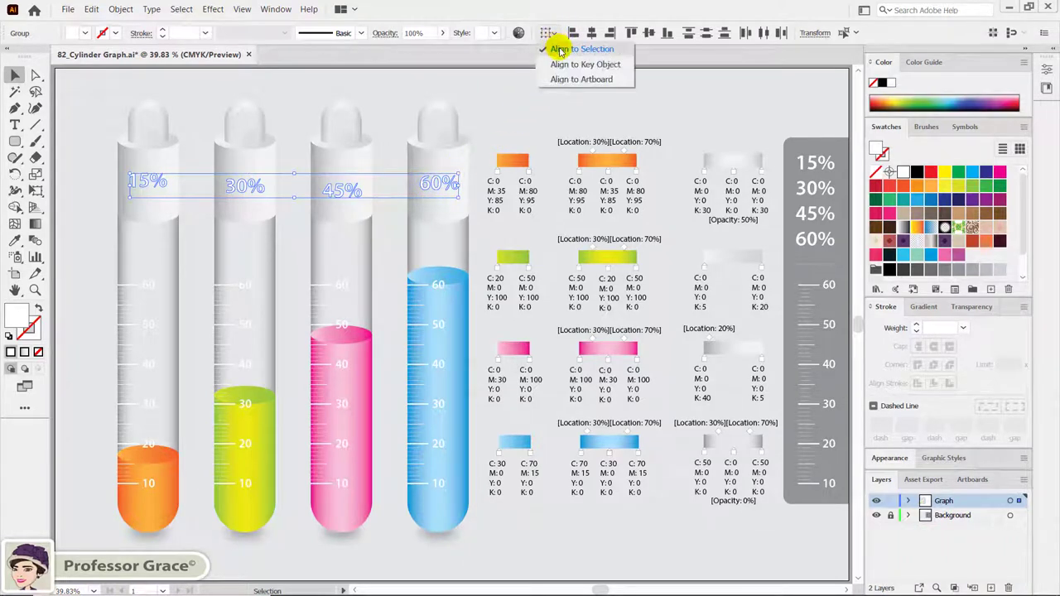
left_click(560, 49)
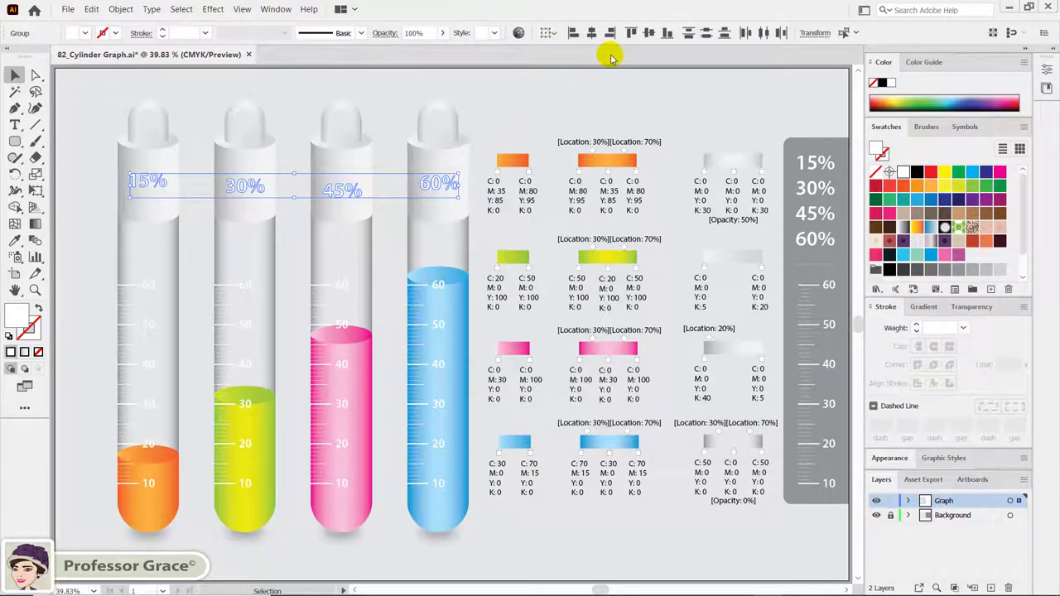
left_click(667, 34)
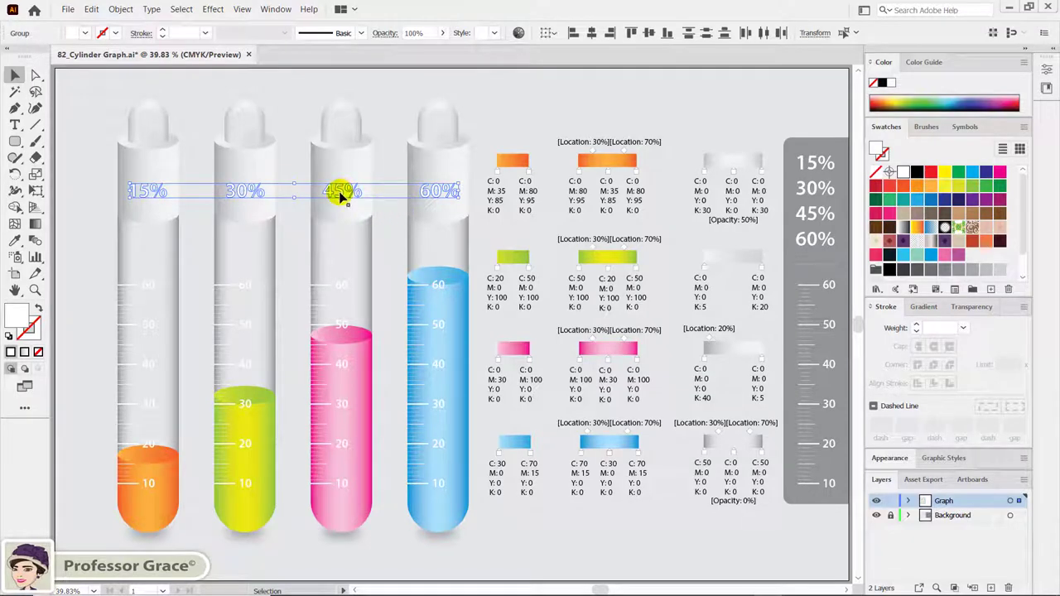
left_click_drag(340, 192, 344, 190)
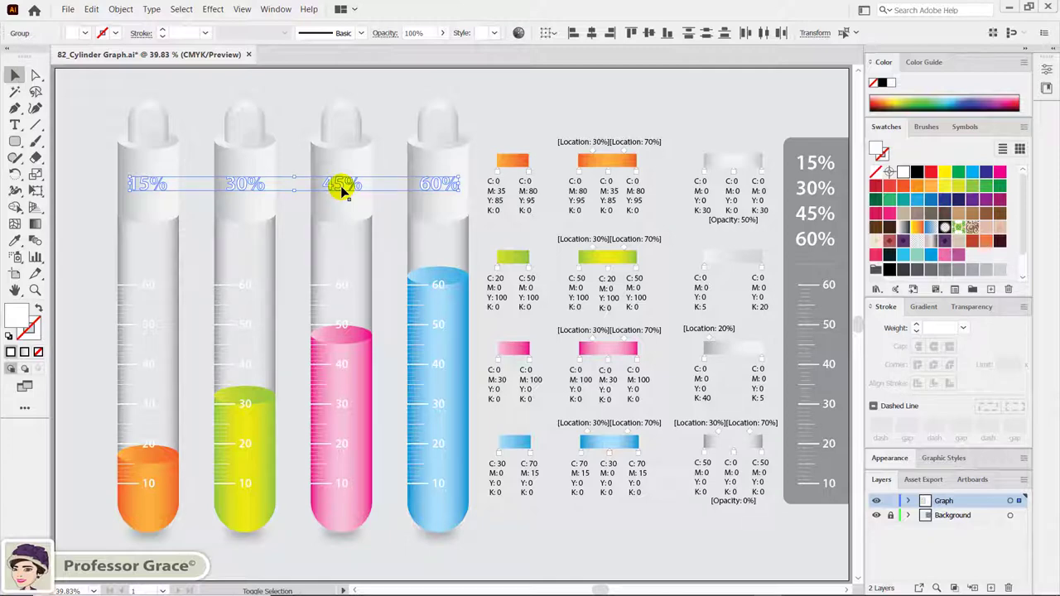
left_click(300, 264)
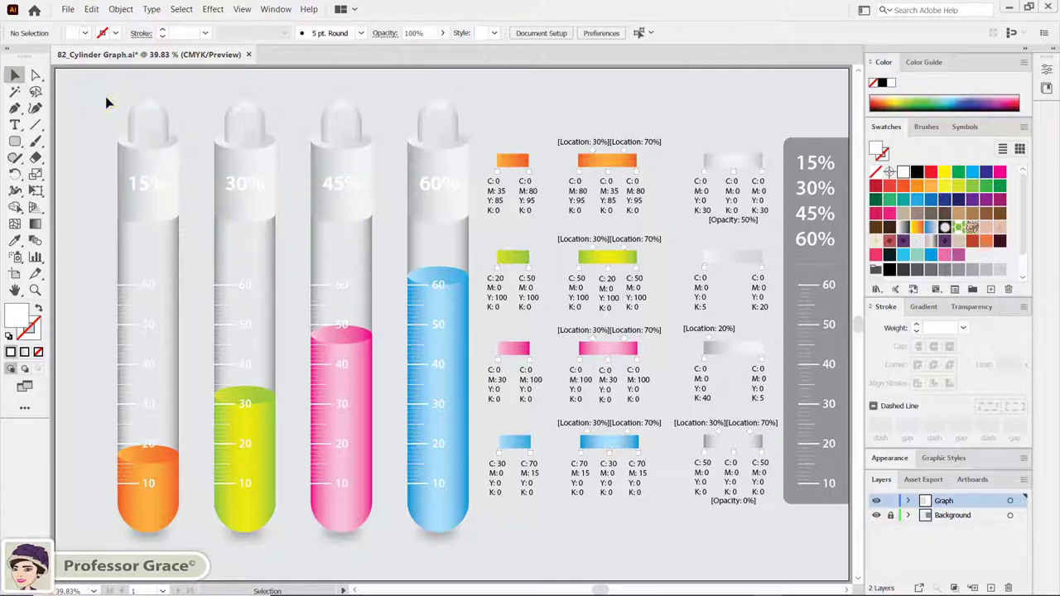
Select the first tube's cap and 15% label, aligning to the cap as key object.
left_click_drag(105, 96, 175, 199)
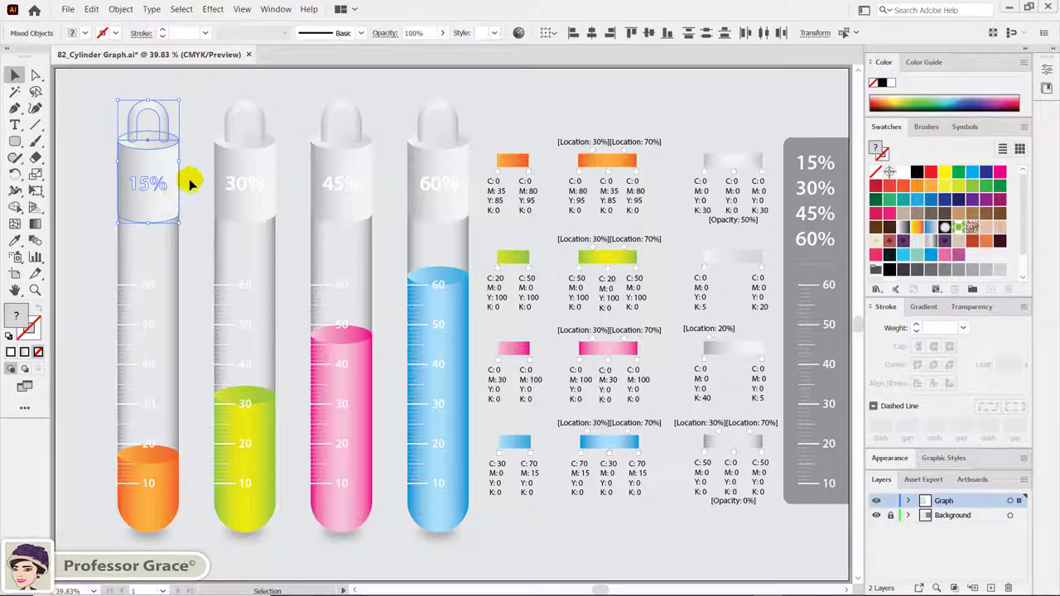
left_click(553, 33)
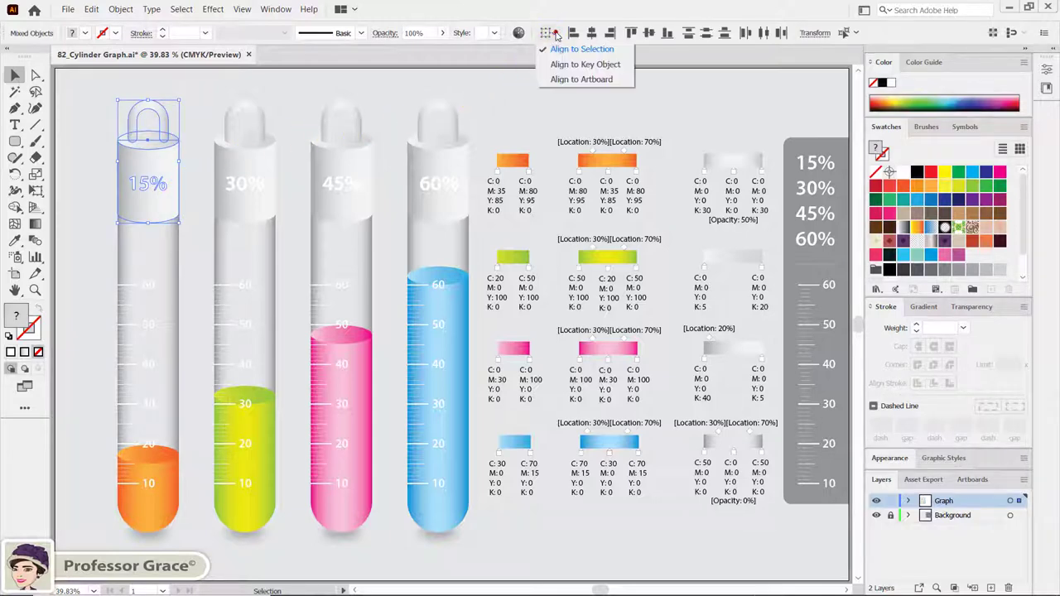
left_click(580, 65)
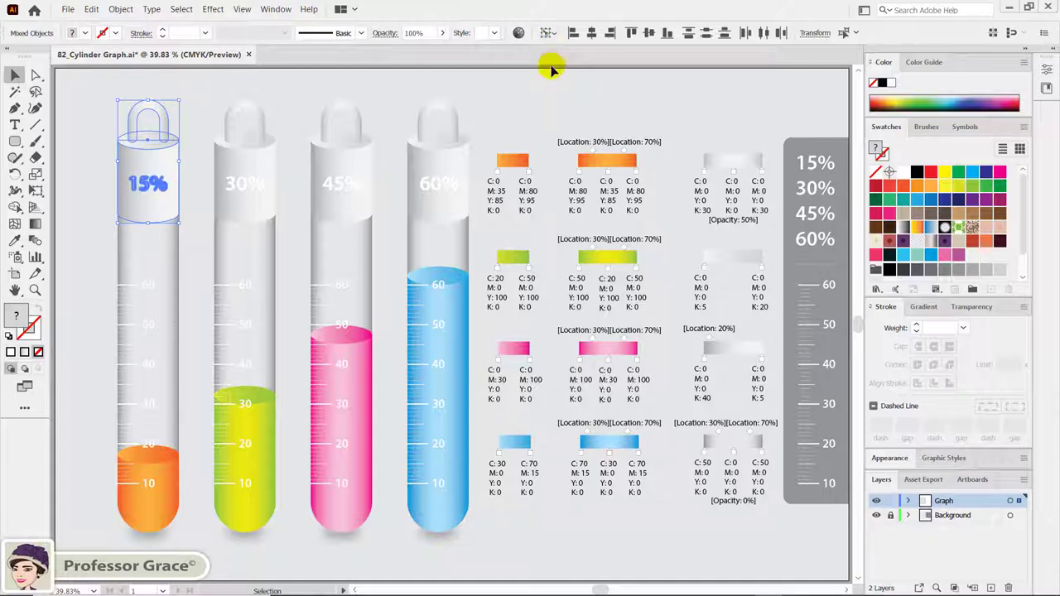
left_click(167, 169)
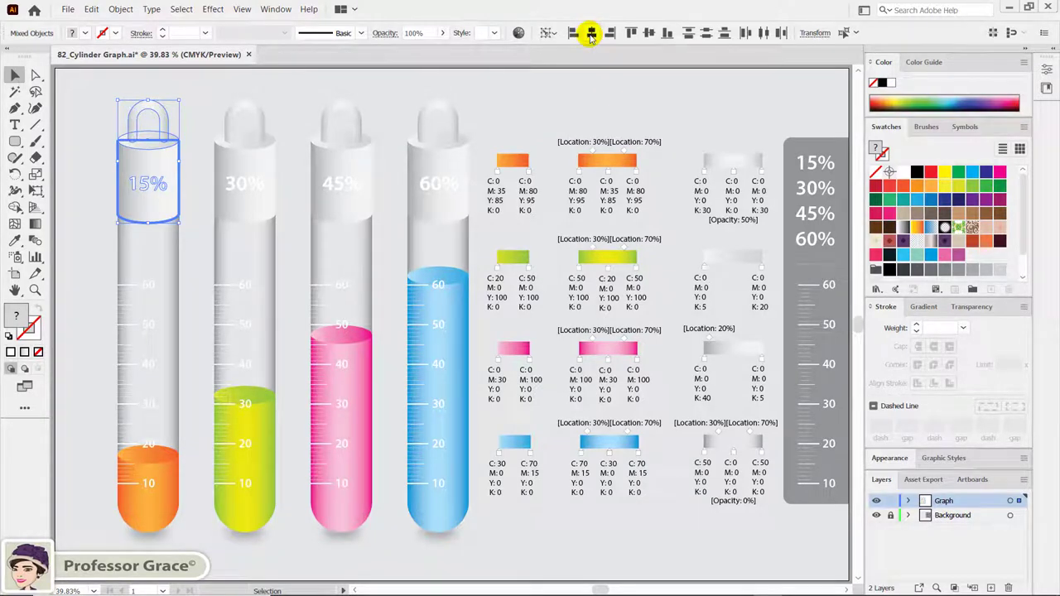
left_click(288, 217)
Horizontally centre the 30% label on the second tube's cap.
left_click_drag(211, 106, 285, 196)
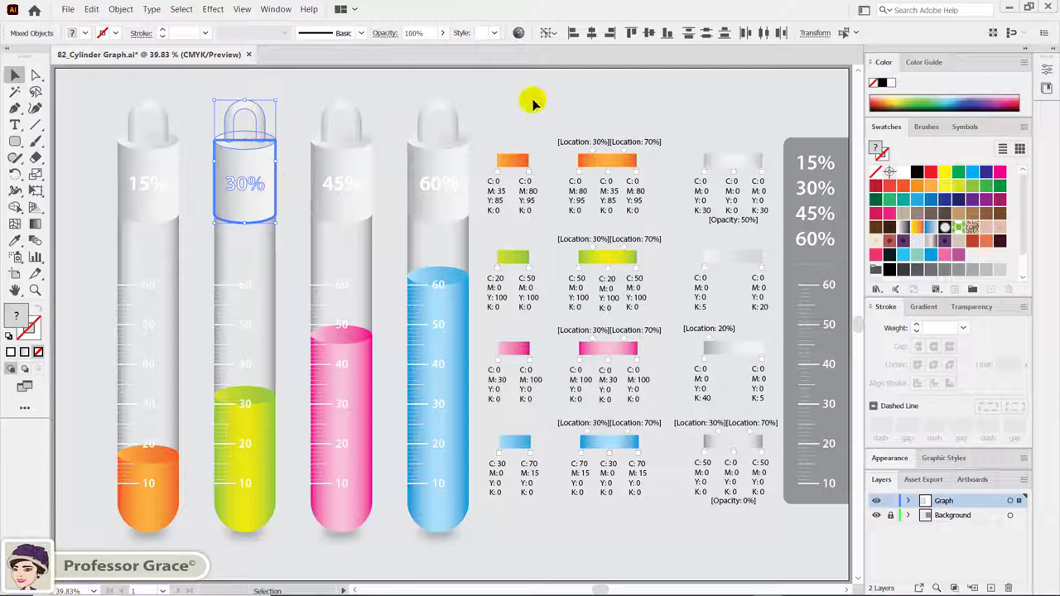
left_click(592, 33)
left_click(293, 198)
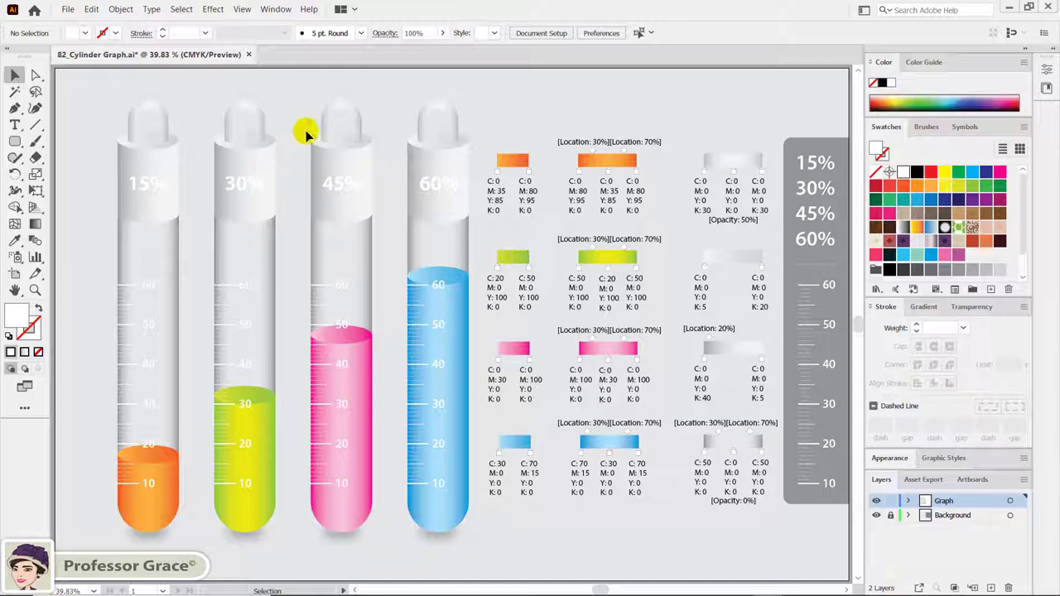
Horizontally centre the 45% and 60% labels on the third and fourth tube caps.
left_click(369, 201)
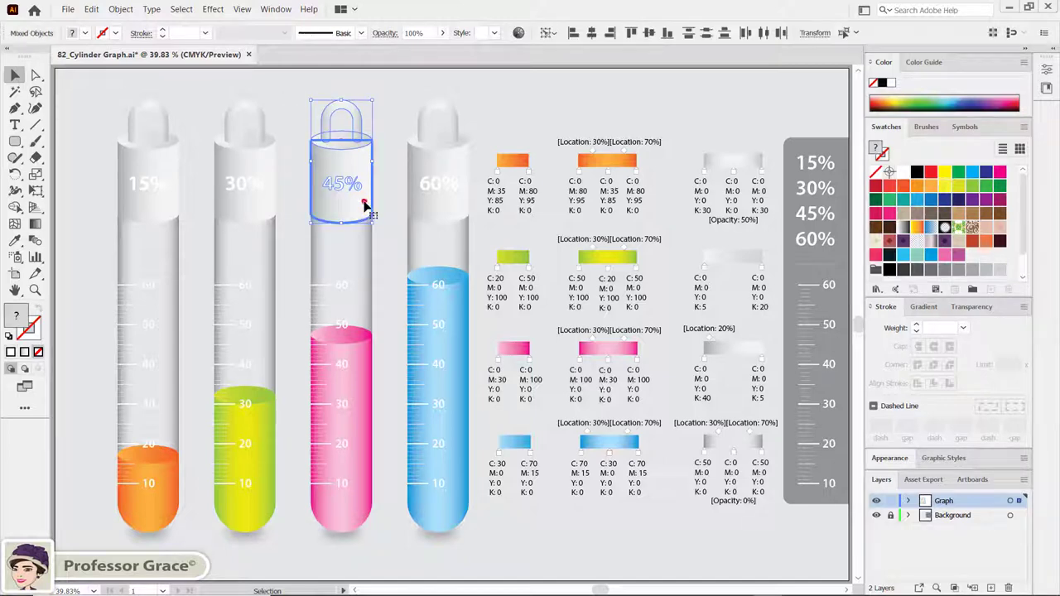
left_click(593, 36)
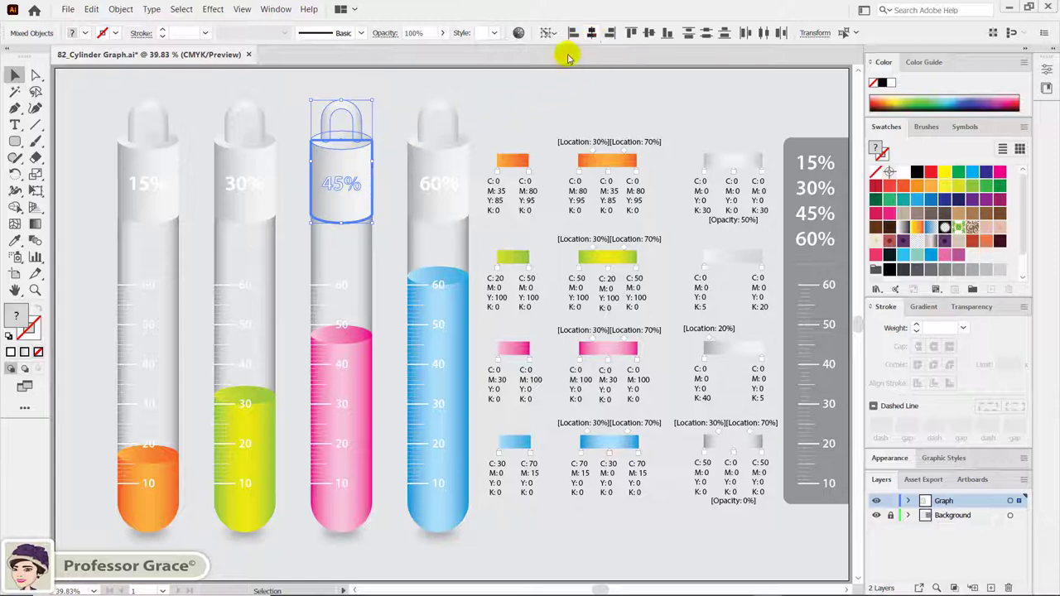
left_click(395, 167)
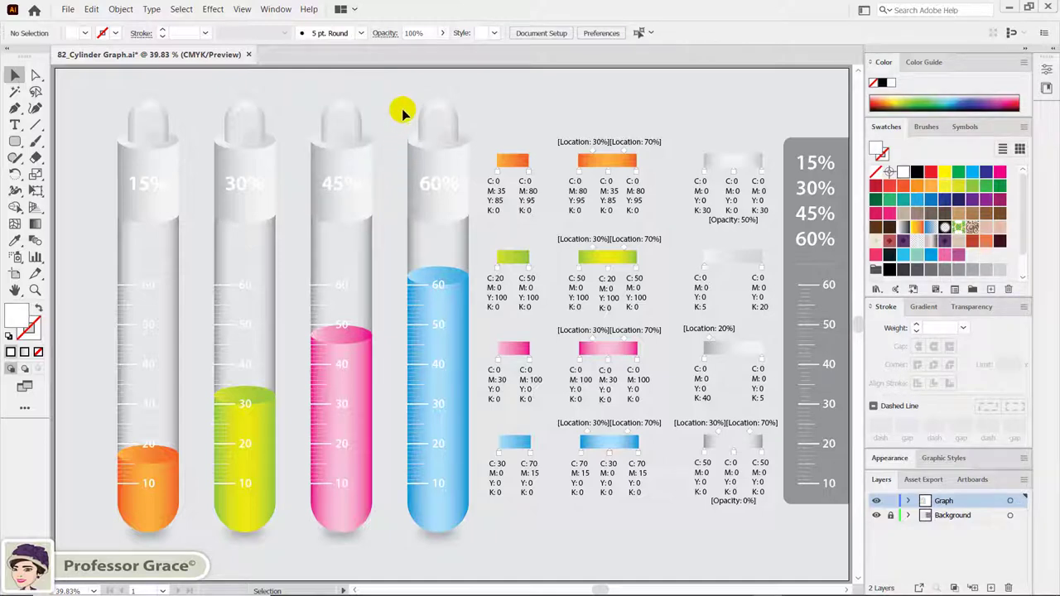
left_click(464, 206)
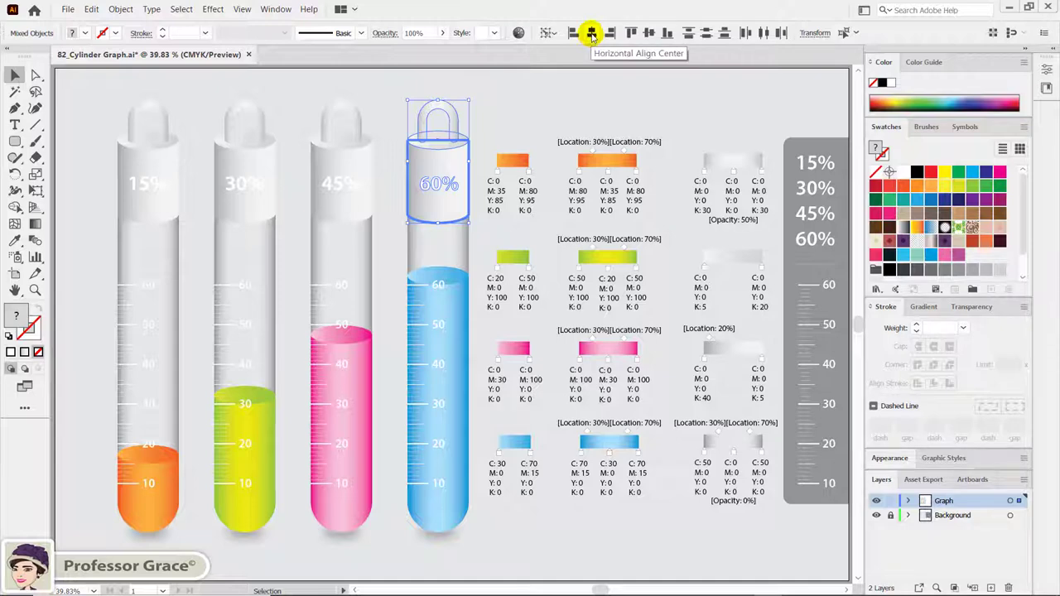
left_click(592, 34)
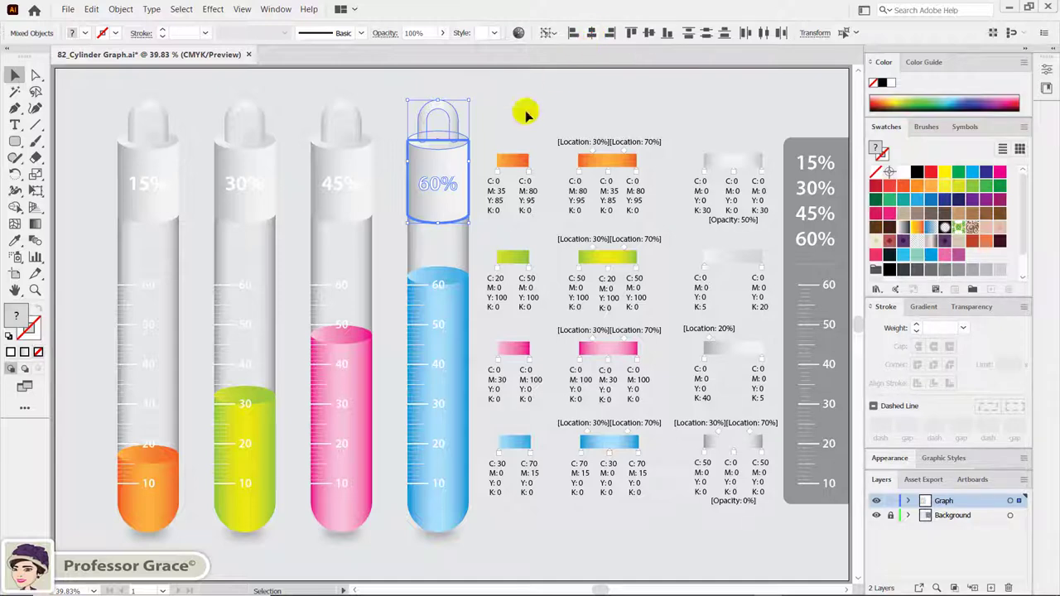
left_click(479, 170)
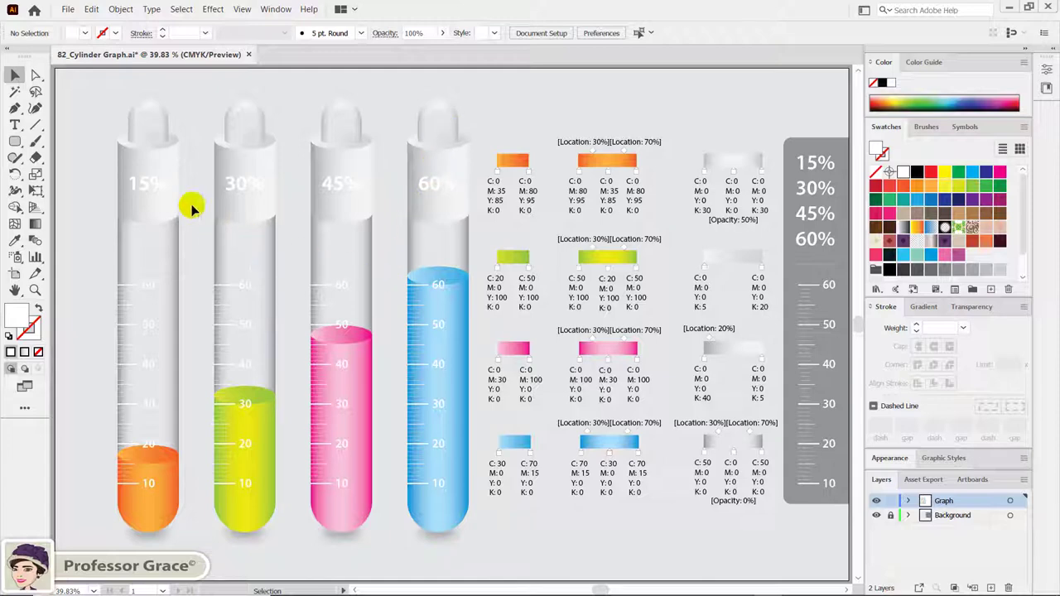
Give the 15% label the orange gradient and the 30% label the green gradient.
left_click(163, 189)
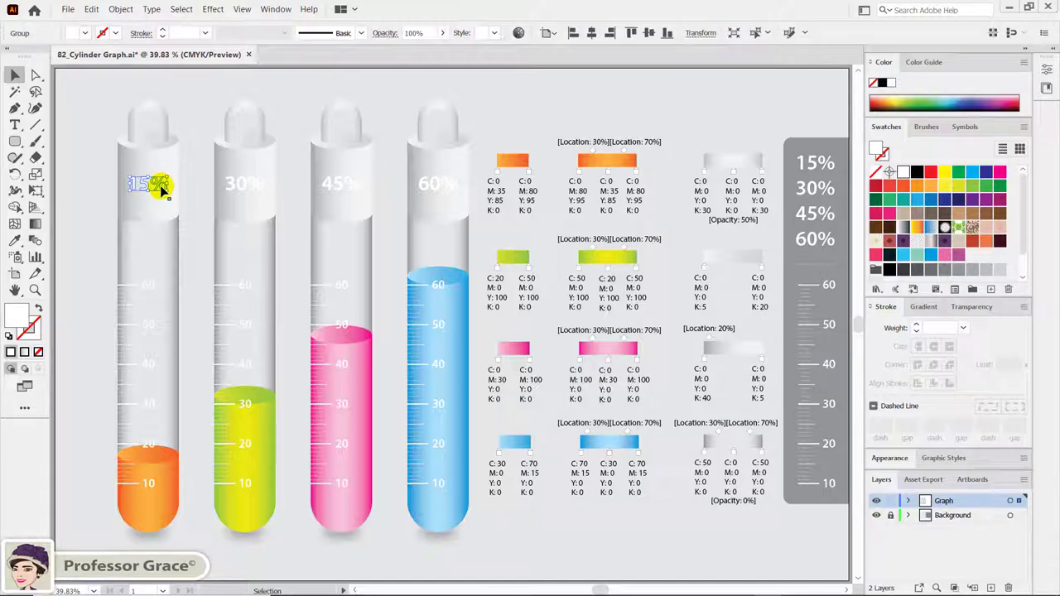
key("i")
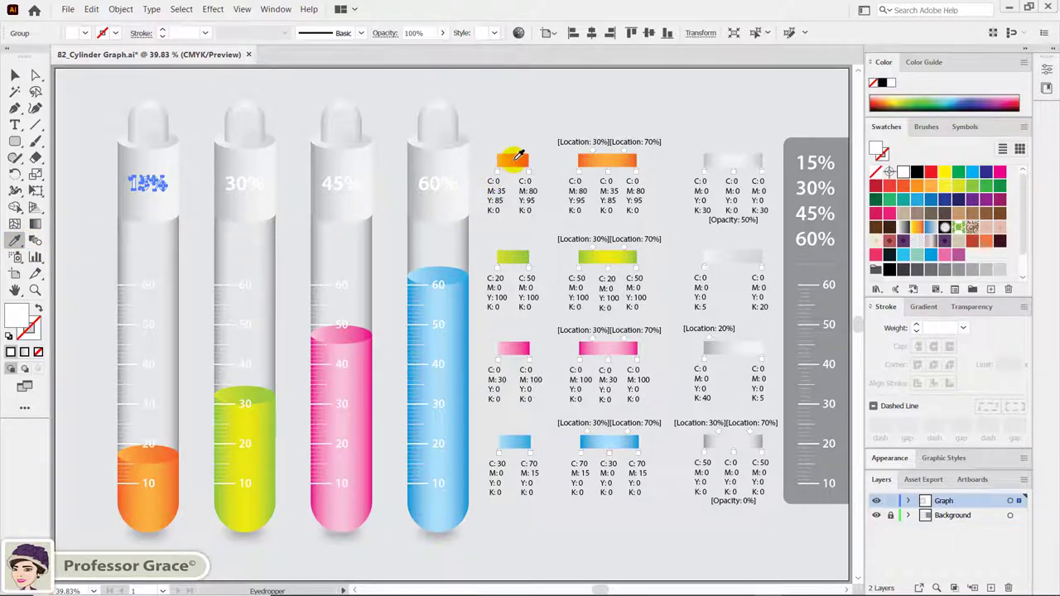
left_click(513, 159)
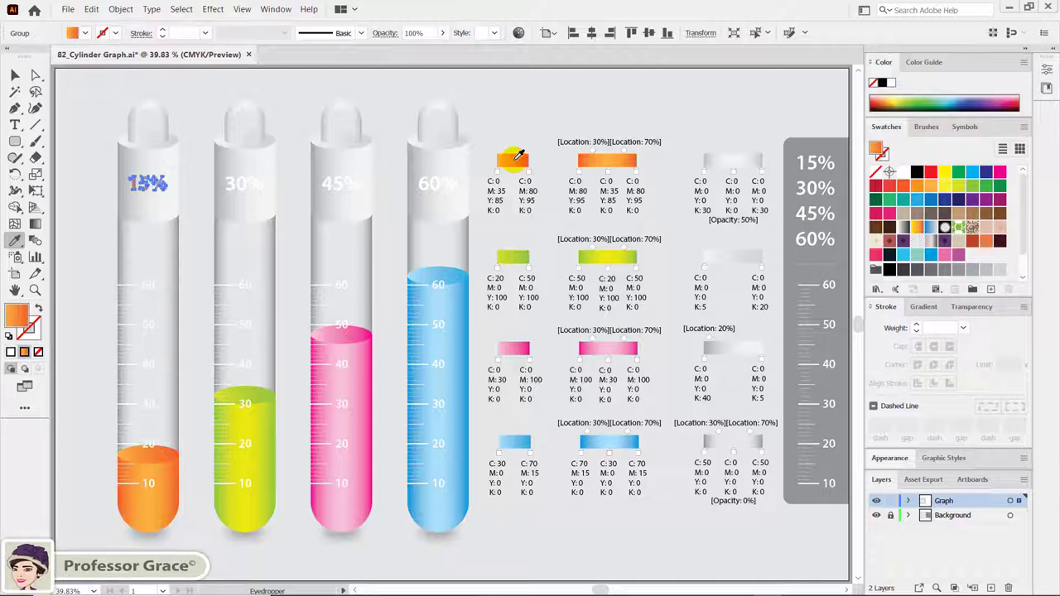
key("ctrl")
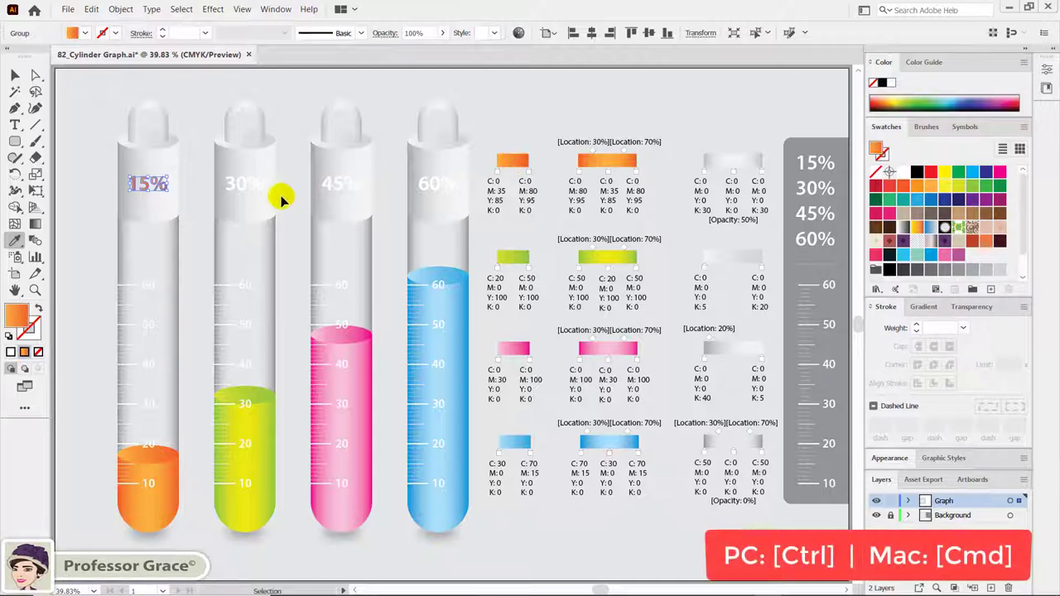
left_click(251, 182, "ctrl")
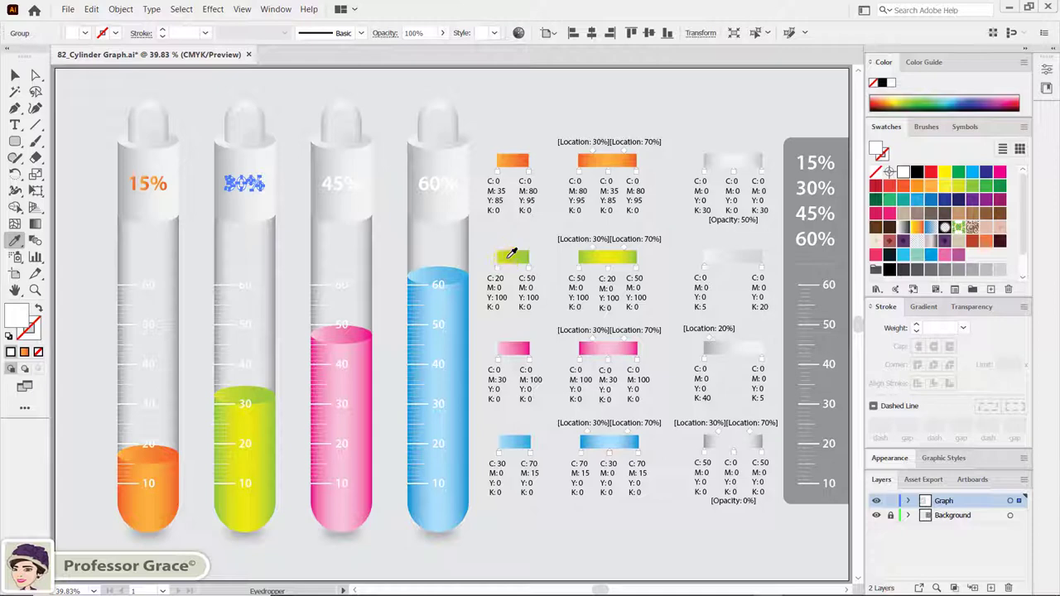
left_click(511, 255)
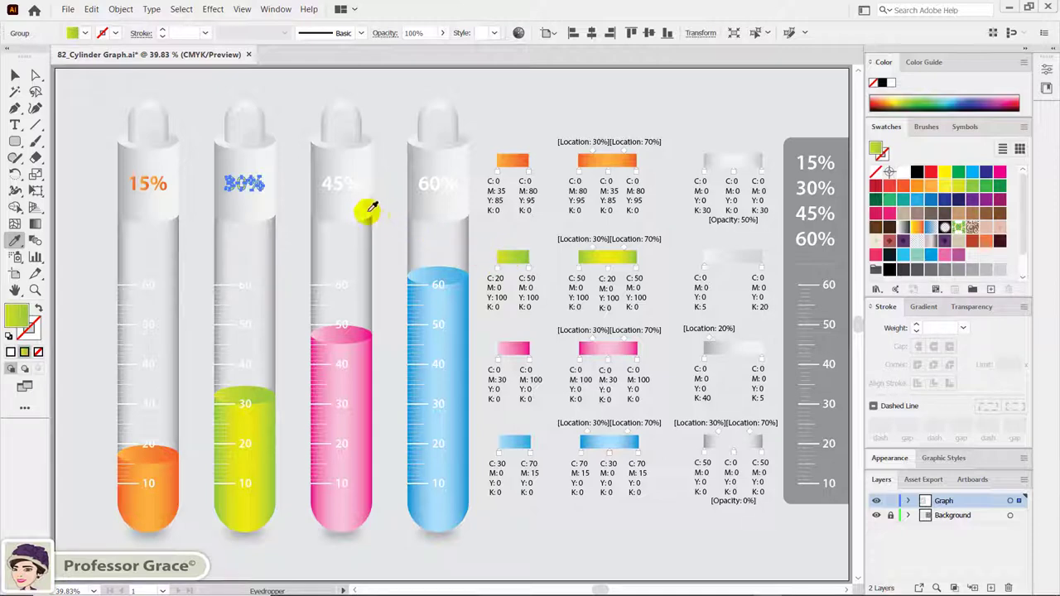
Give the 45% label the pink gradient and the 60% label the blue gradient.
key("ctrl")
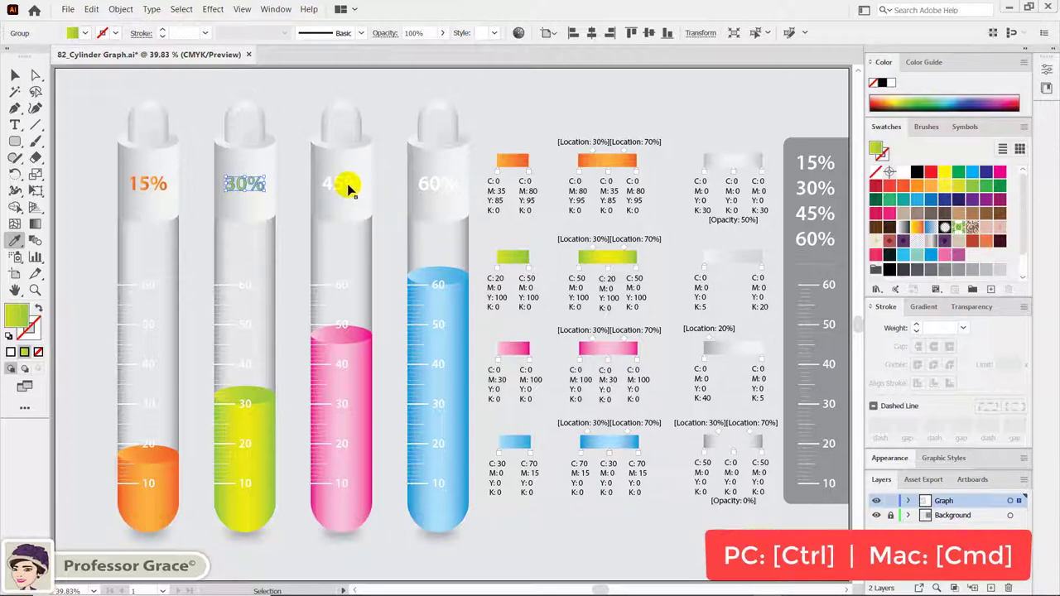
left_click(348, 189, "ctrl")
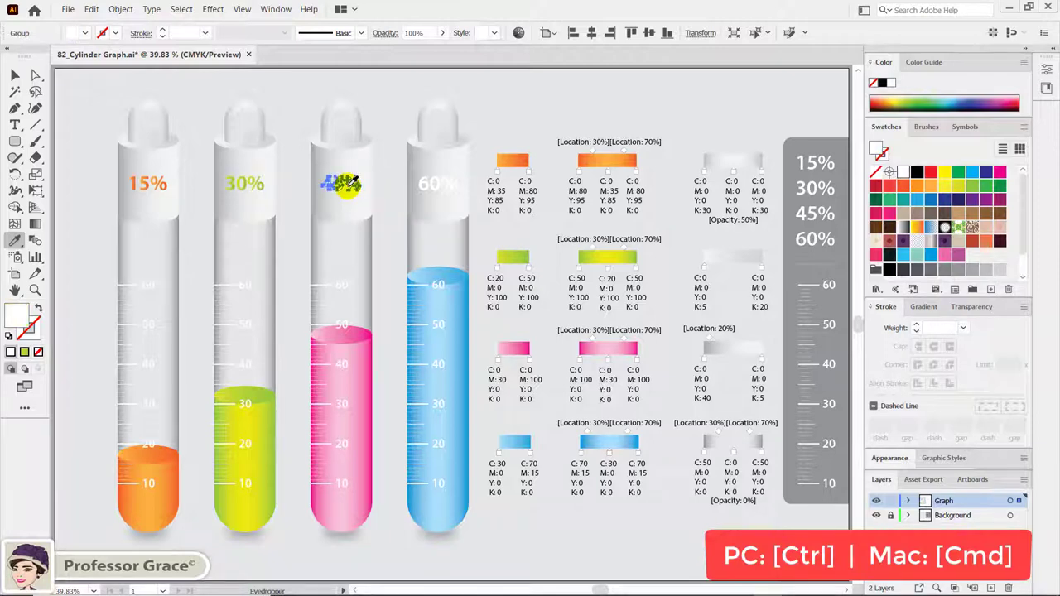
left_click(513, 351)
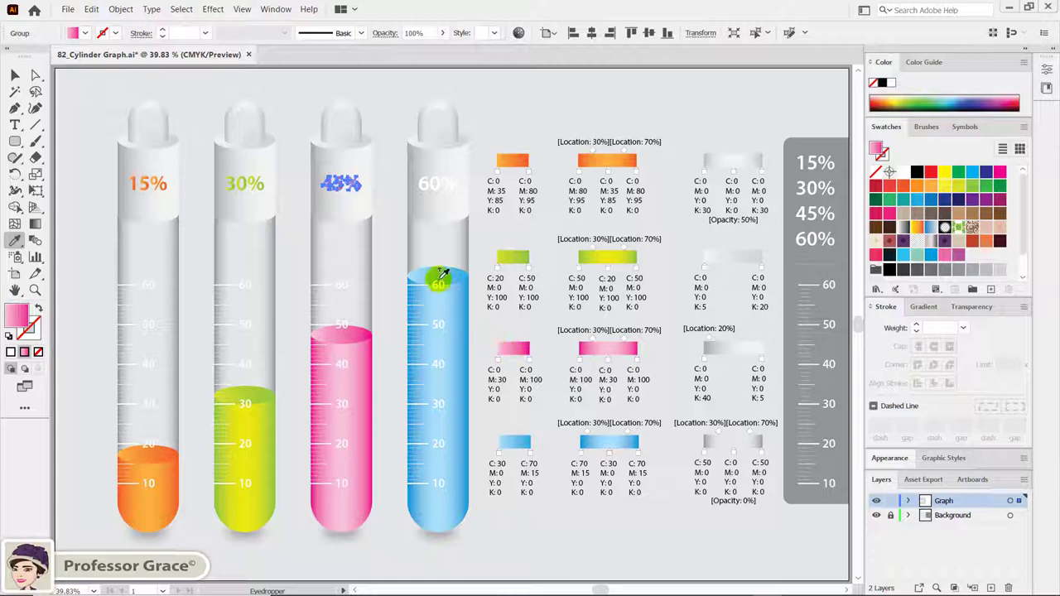
left_click(435, 187, "ctrl")
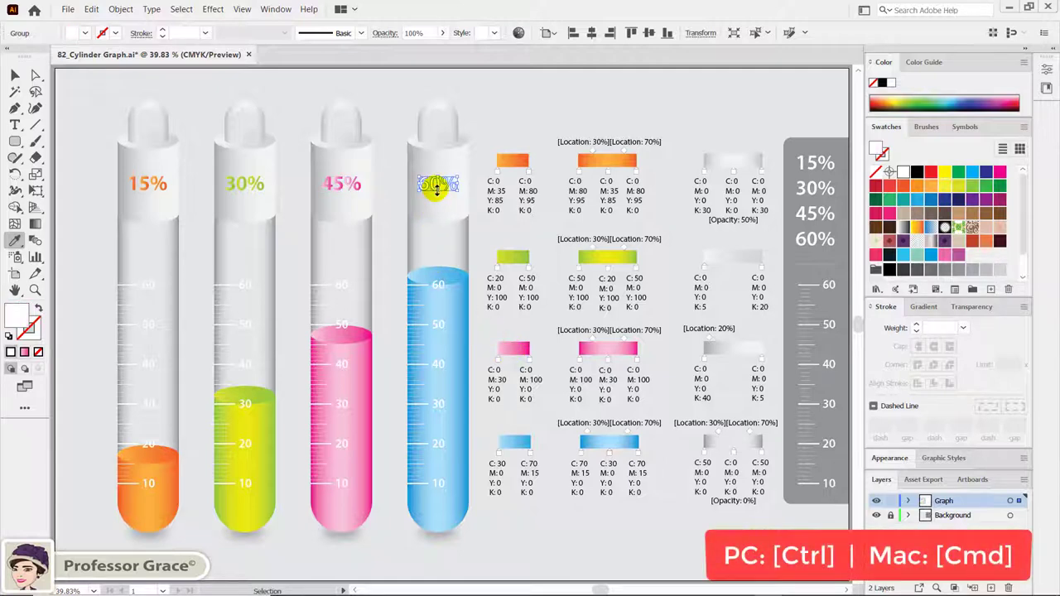
left_click(512, 444)
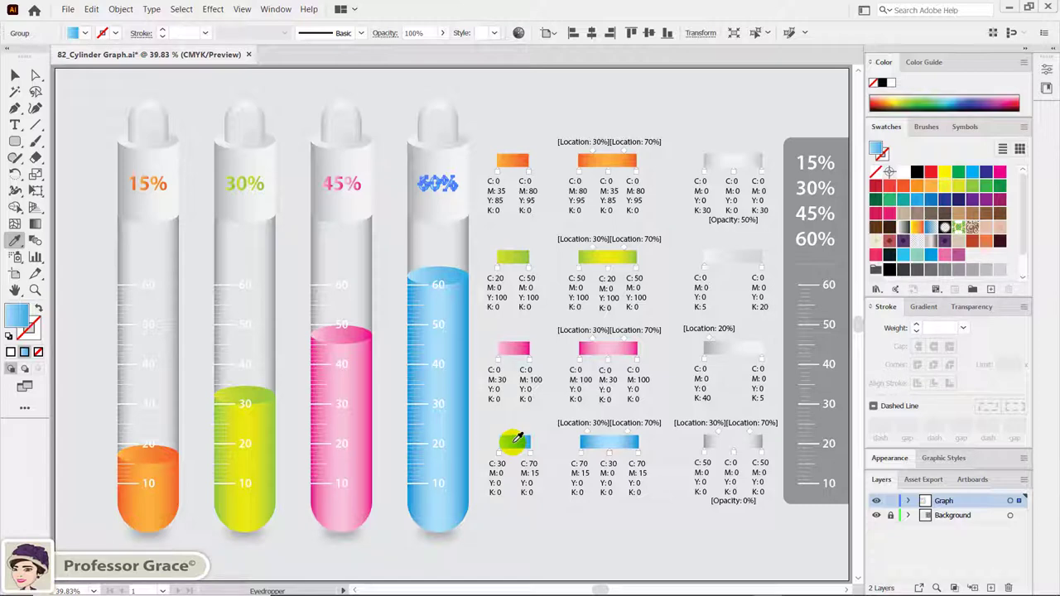
key("v")
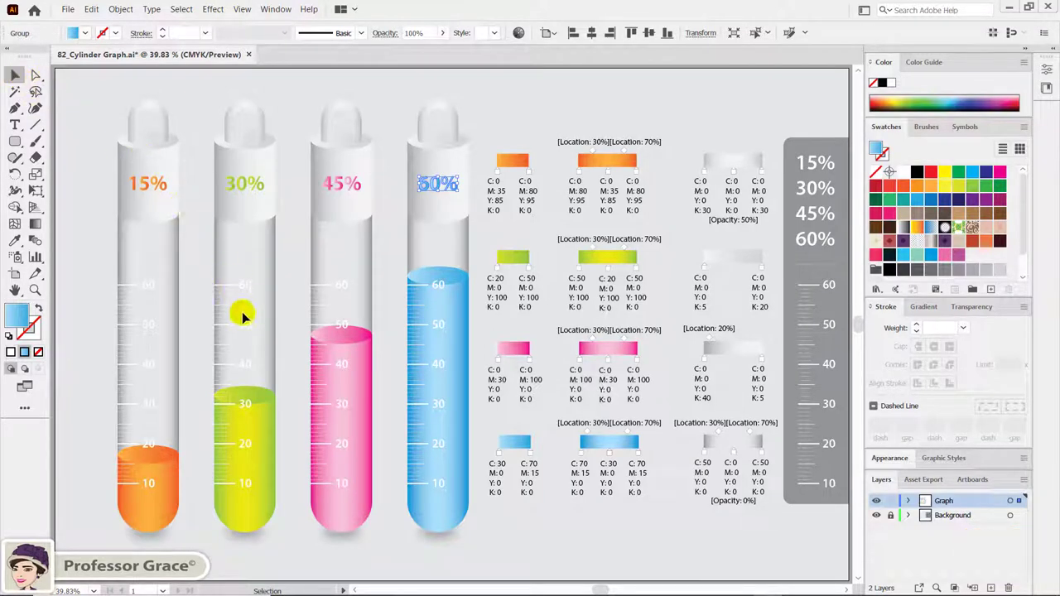
Draw one short vertical gradient across the 15%, 30%, 45% and 60% labels together, then deselect.
key("shift")
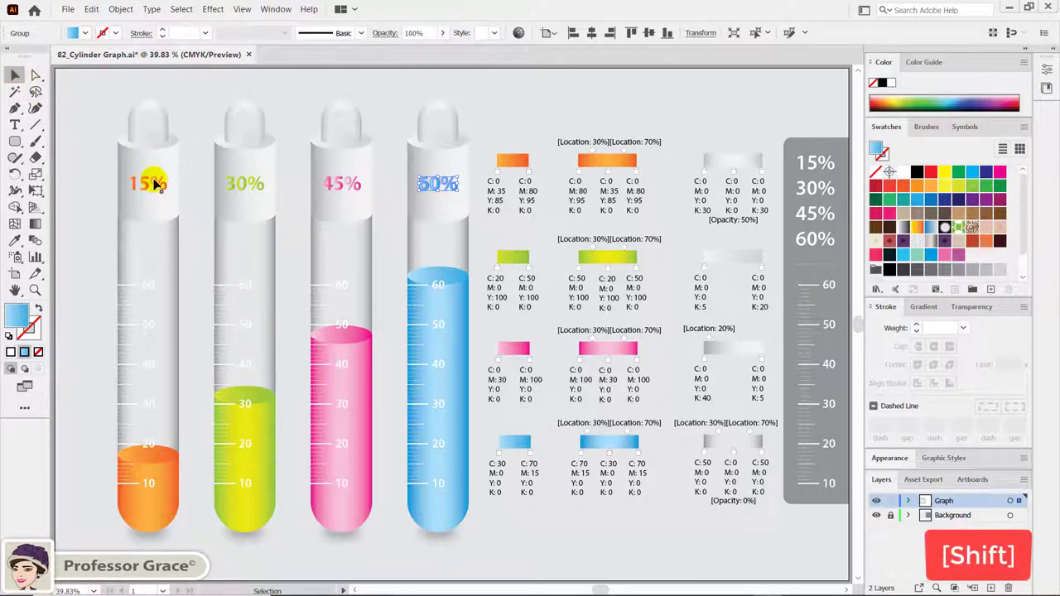
left_click(155, 184)
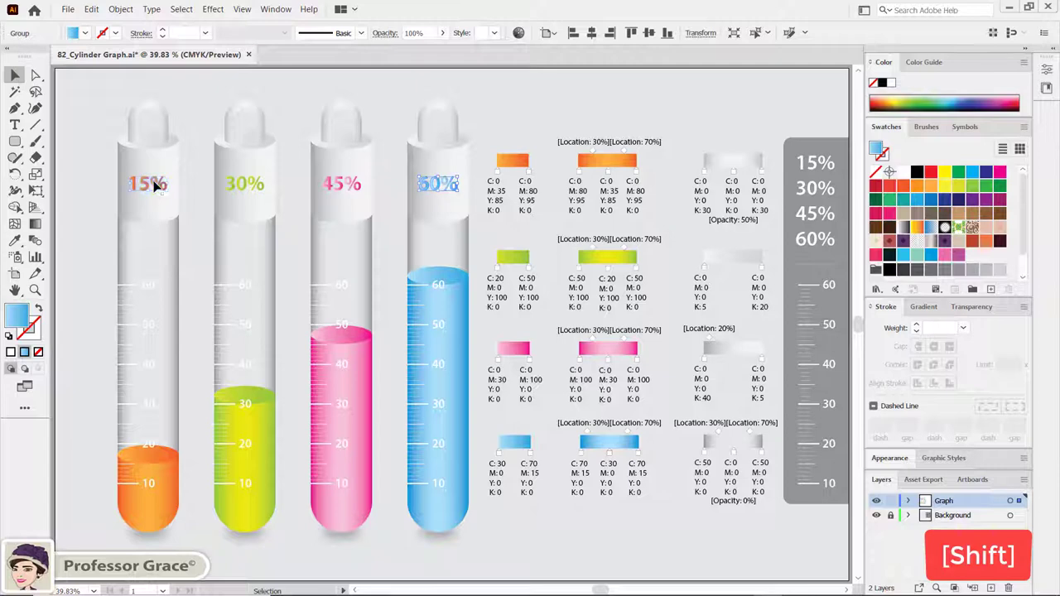
left_click(246, 184, "shift")
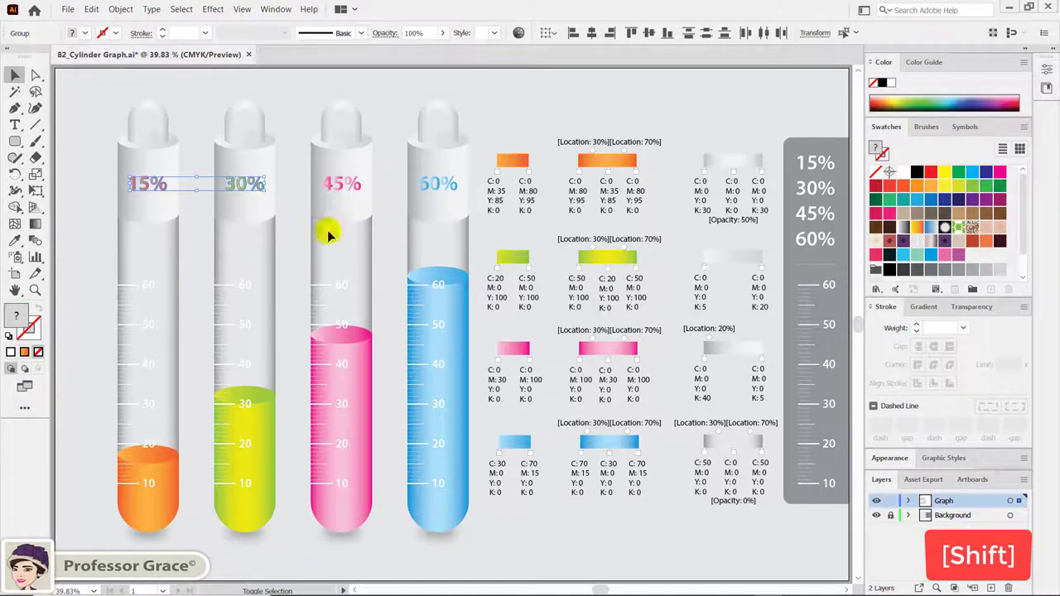
left_click(343, 185, "shift")
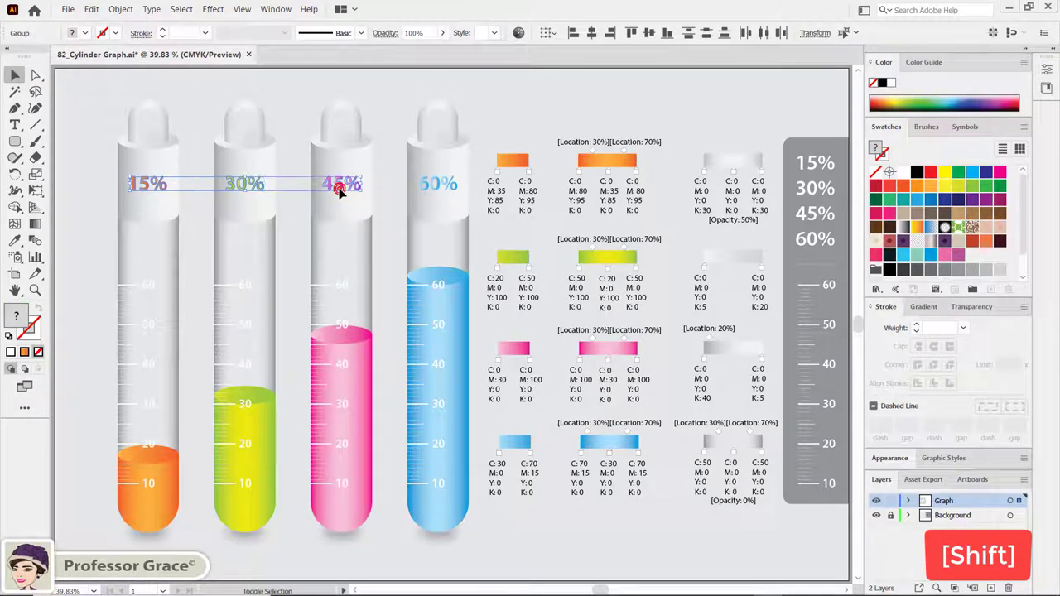
left_click(431, 185, "shift")
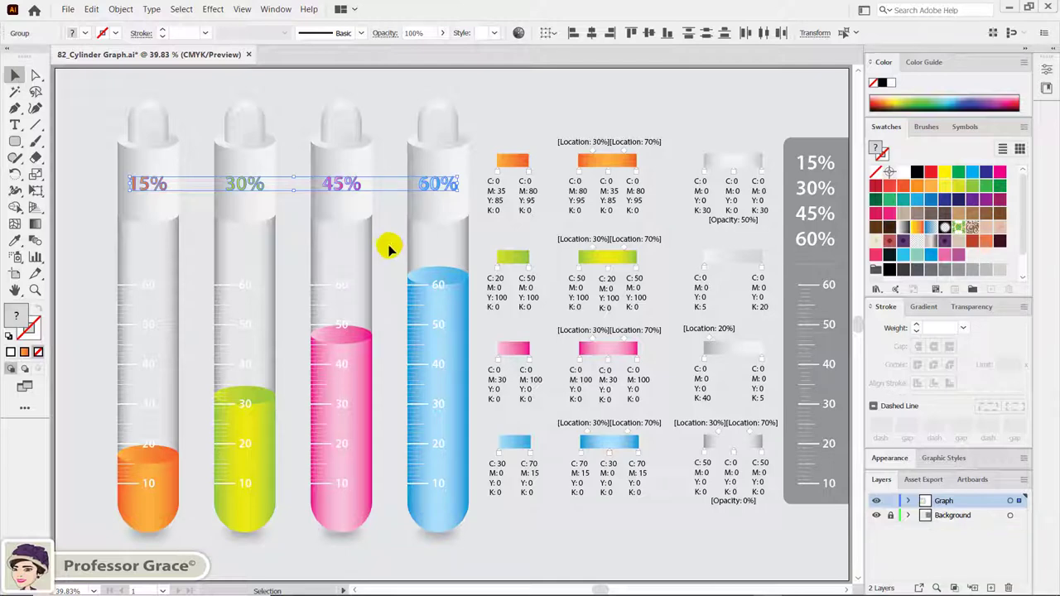
key("g")
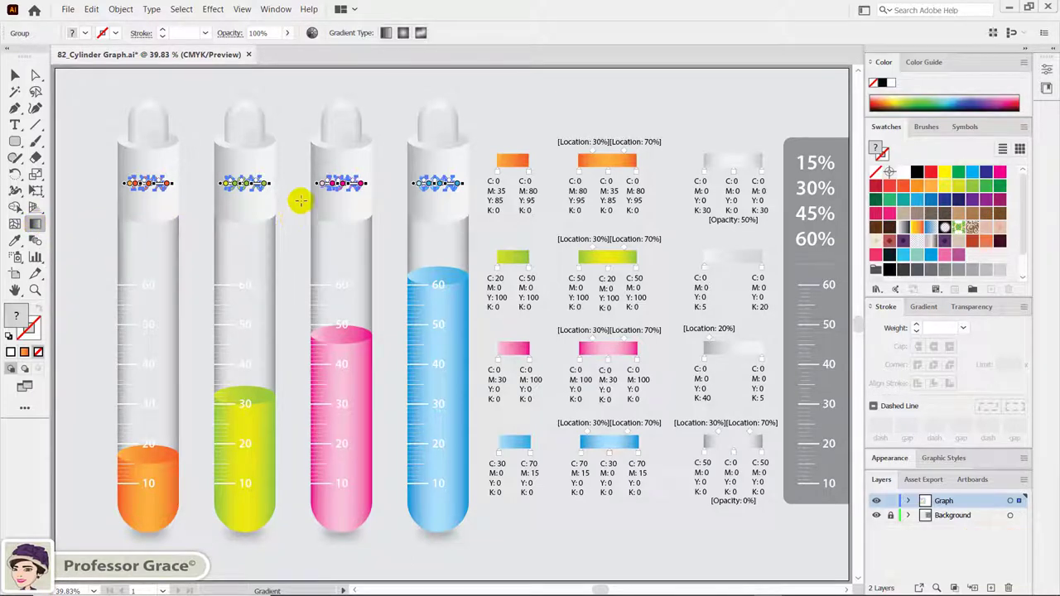
key("shift")
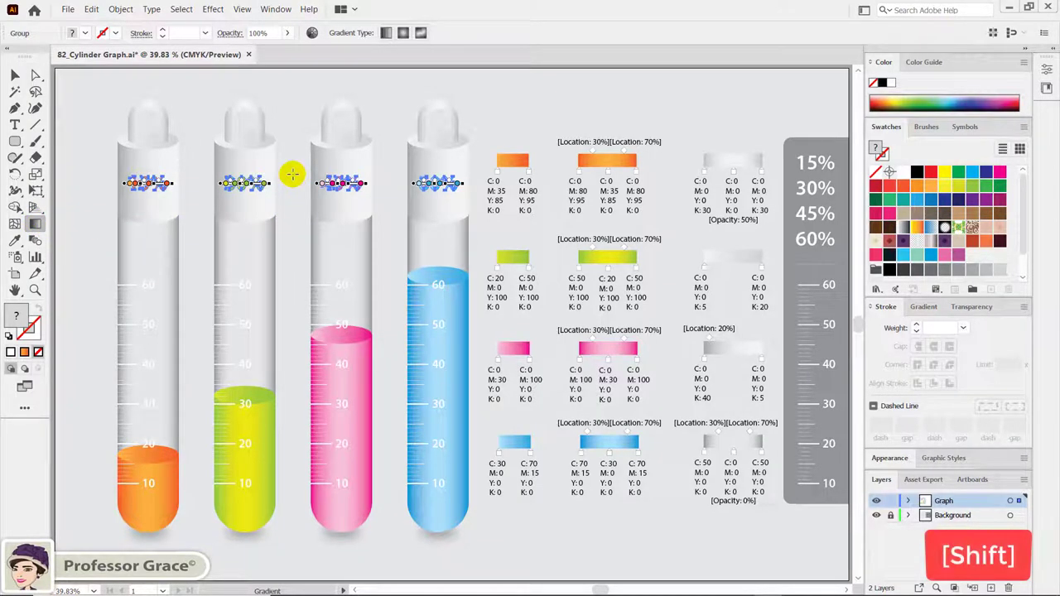
left_click_drag(292, 169, 292, 194)
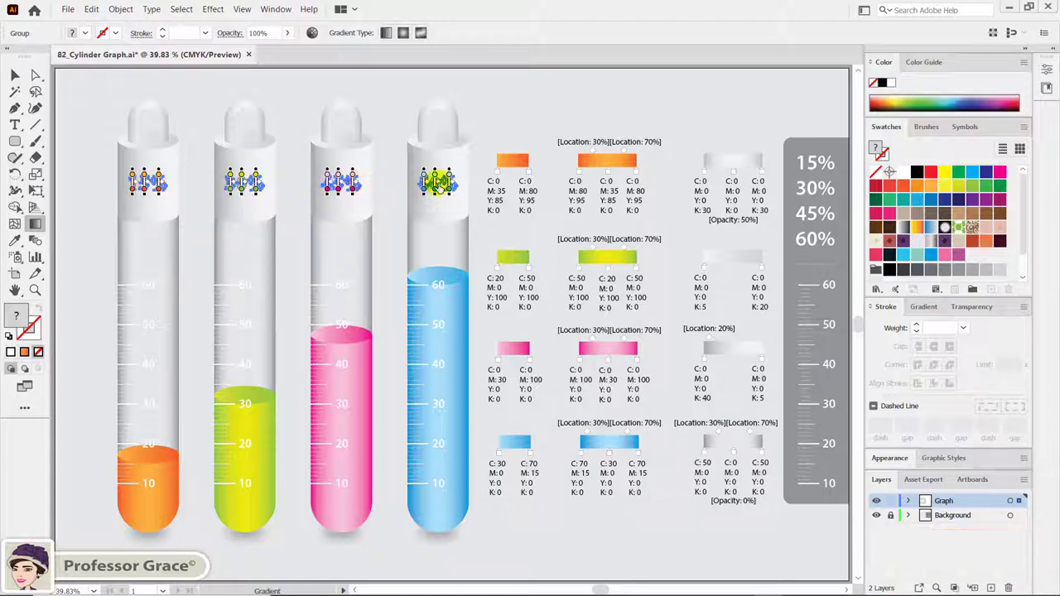
key("v")
left_click(378, 213)
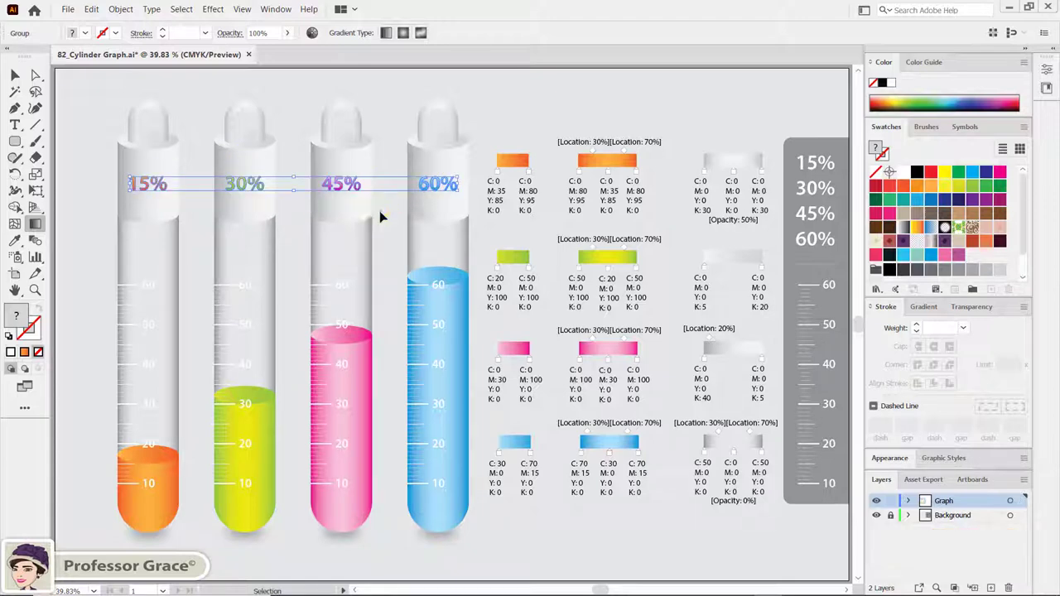
key("g")
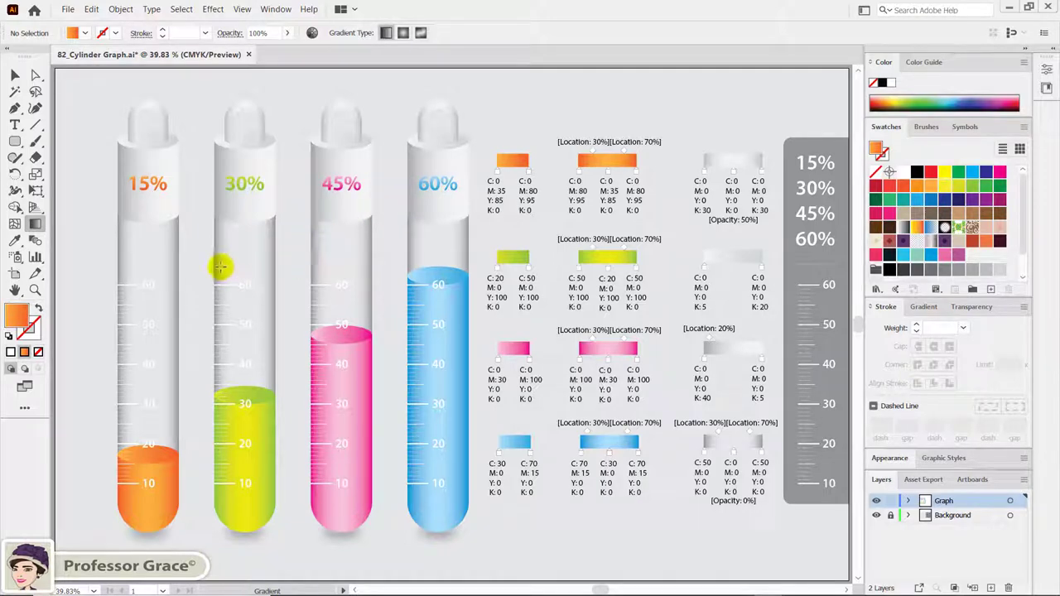
key("v")
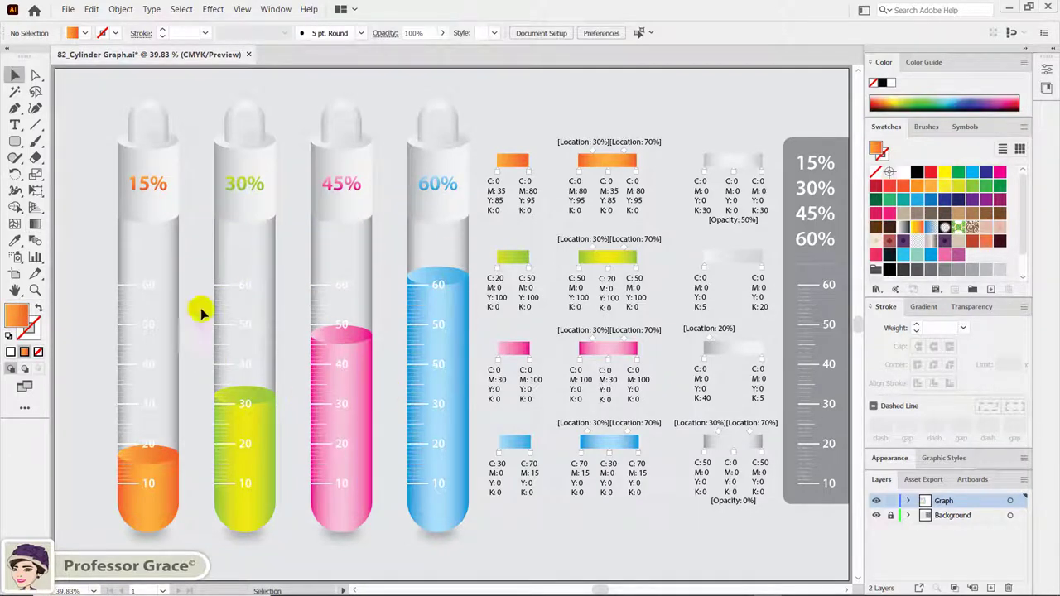